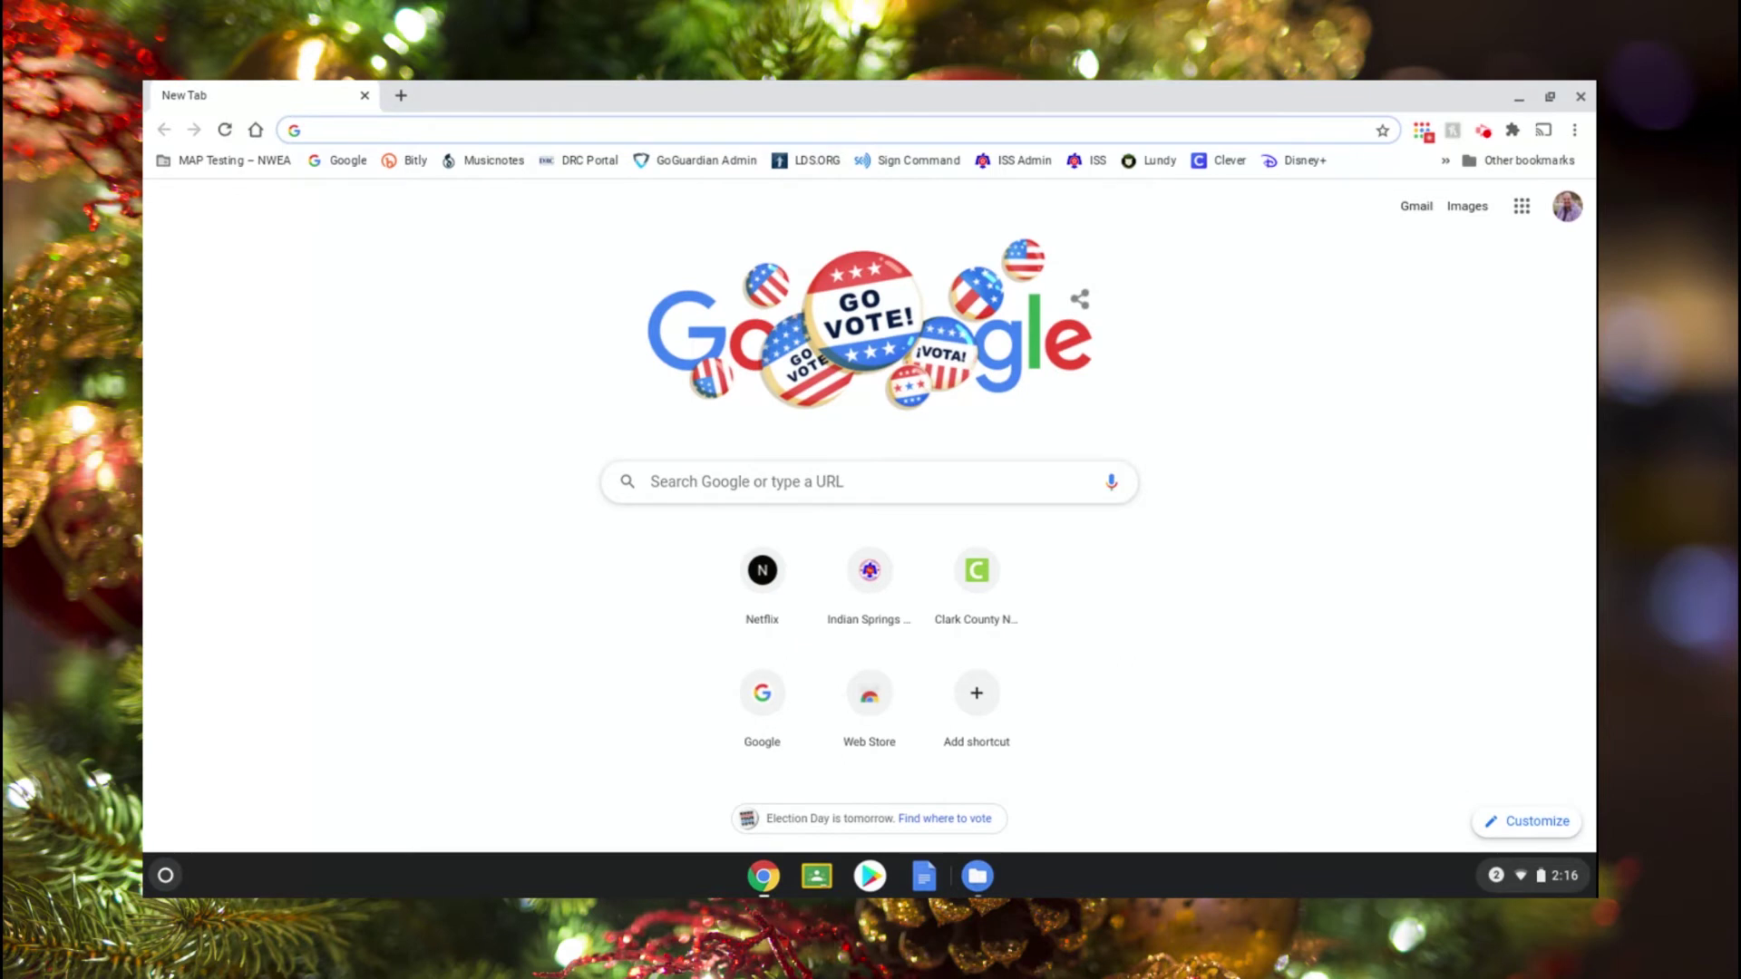
Step: Go to bit.ly/isschristmas20 to load the Indian Springs Elementary Music Site - 2020
text(biy)
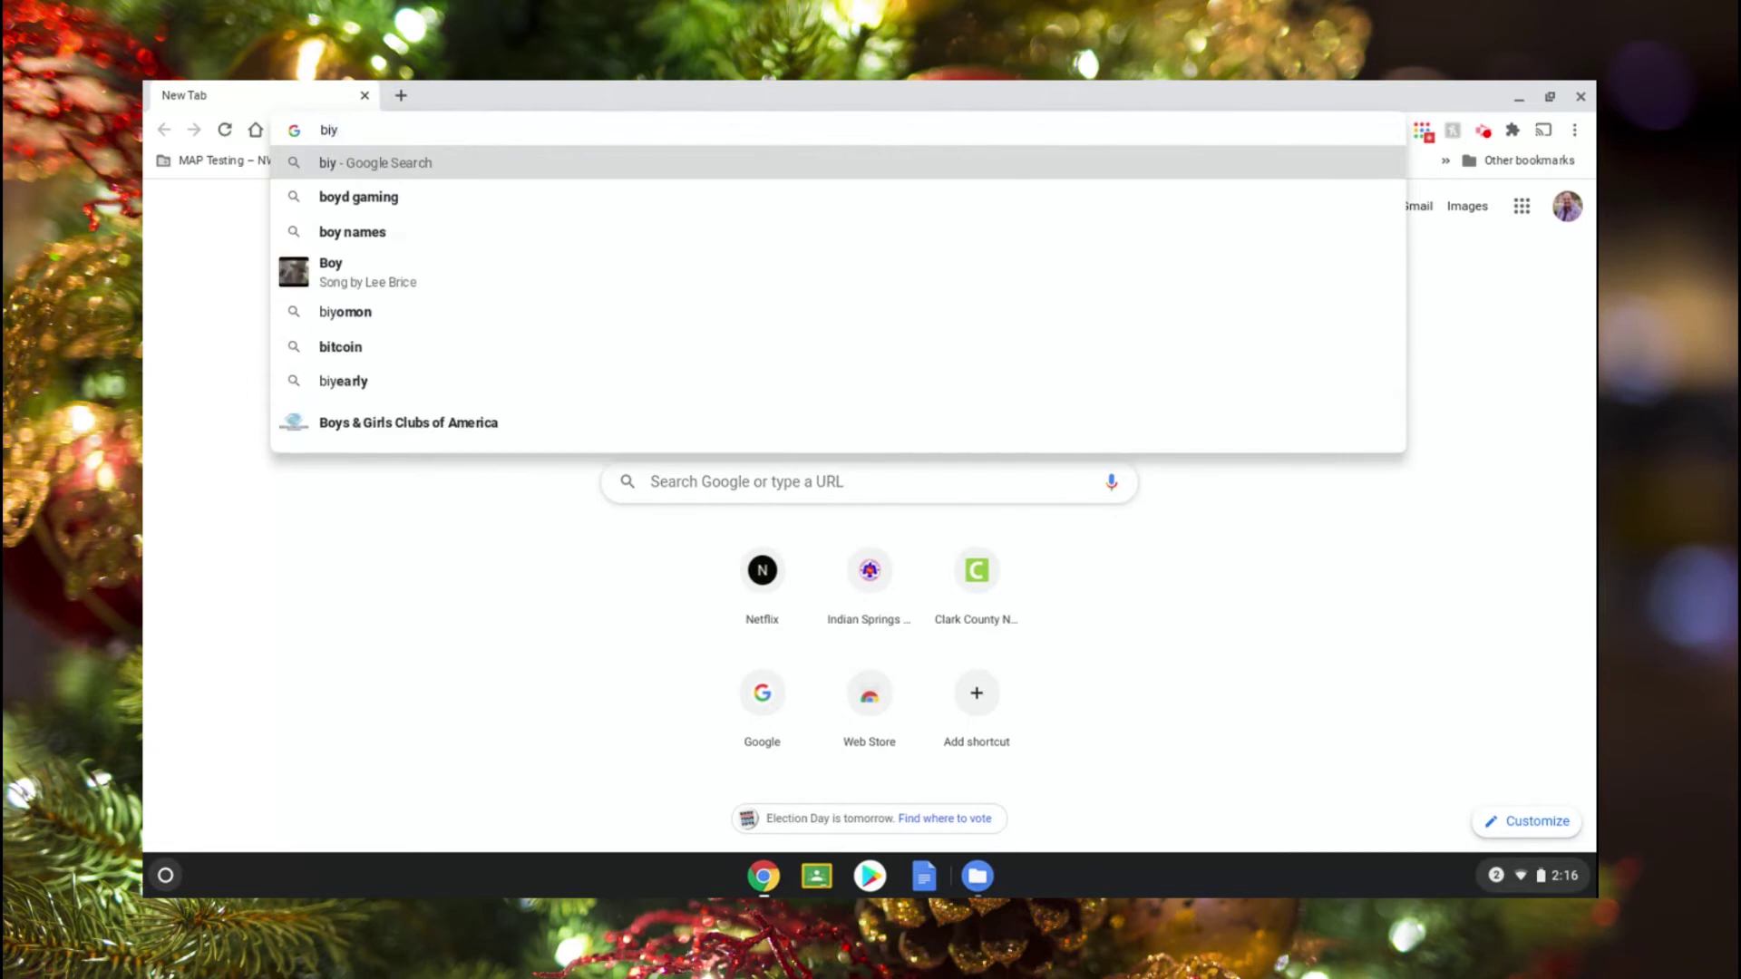
key(BackSpace)
text(t)
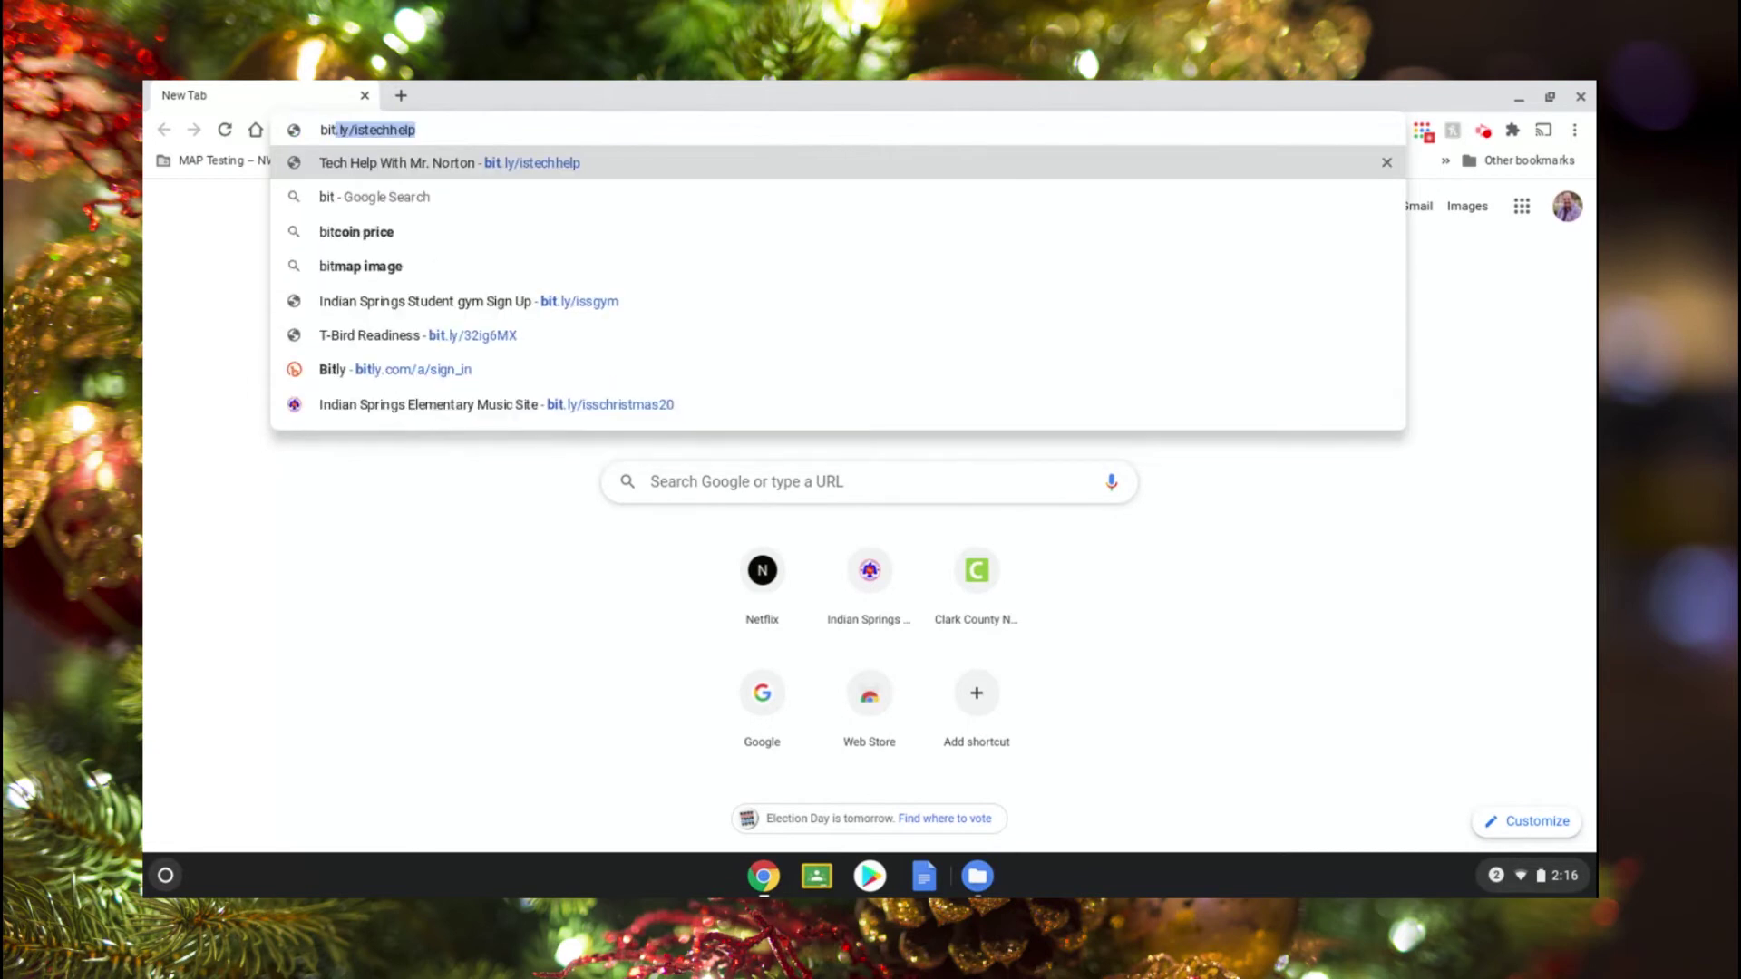
text(.ly/)
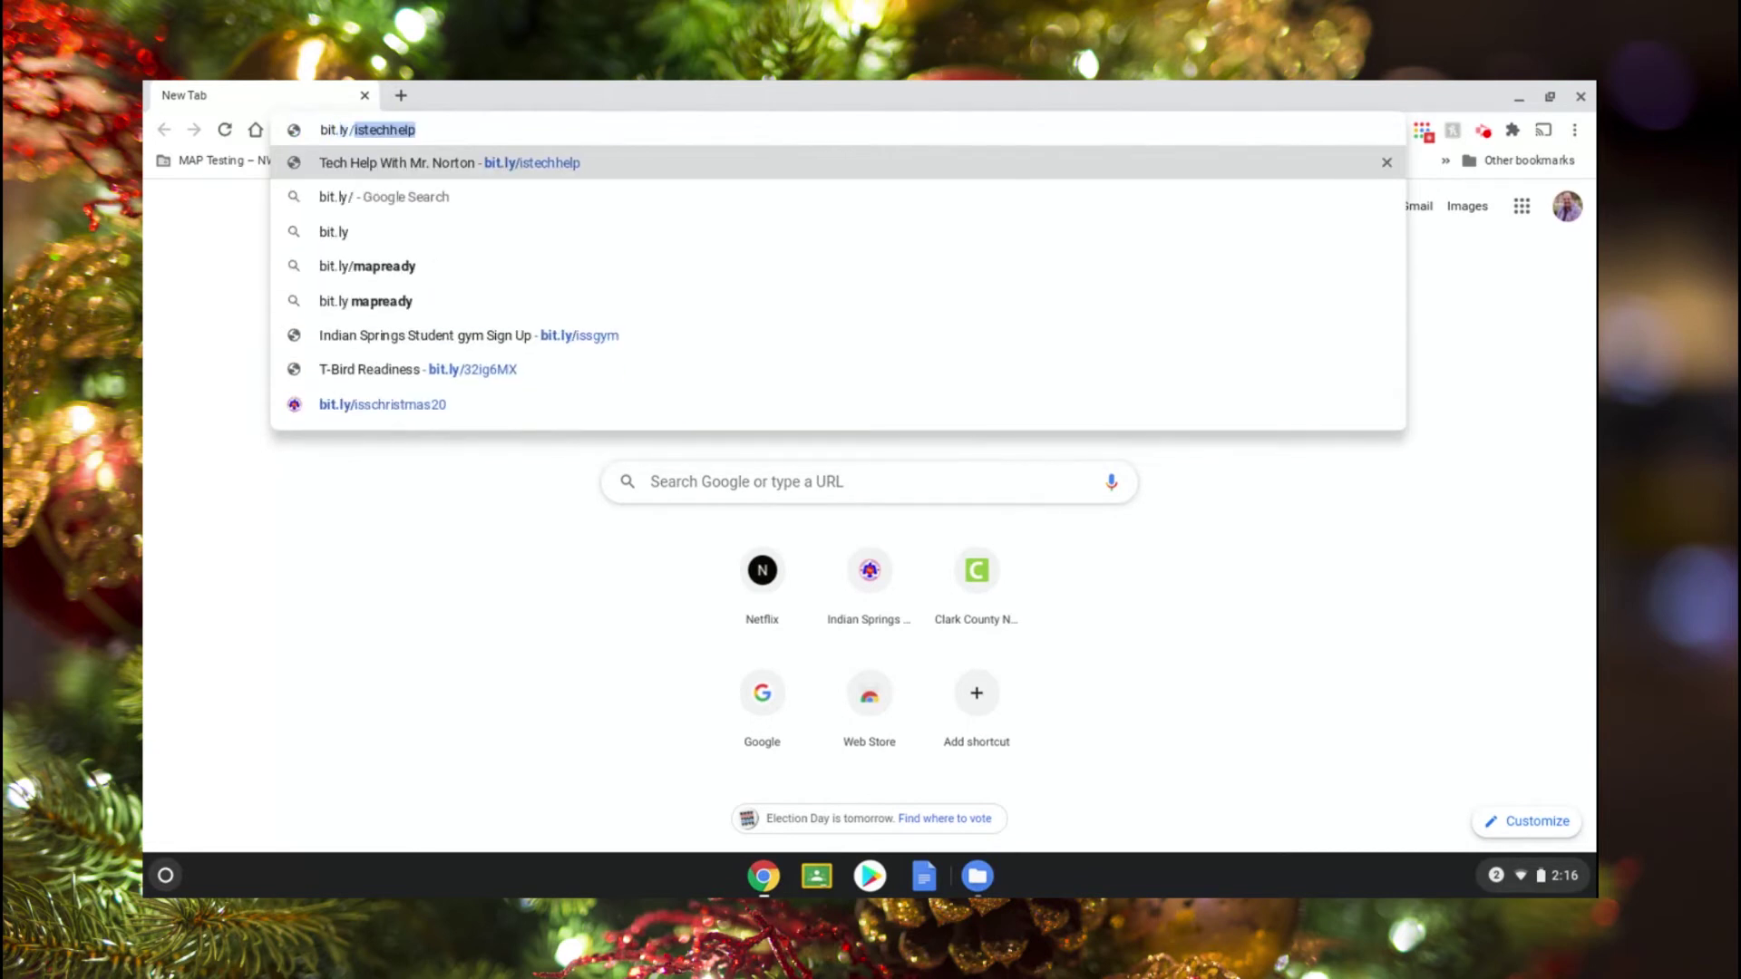
text(iss)
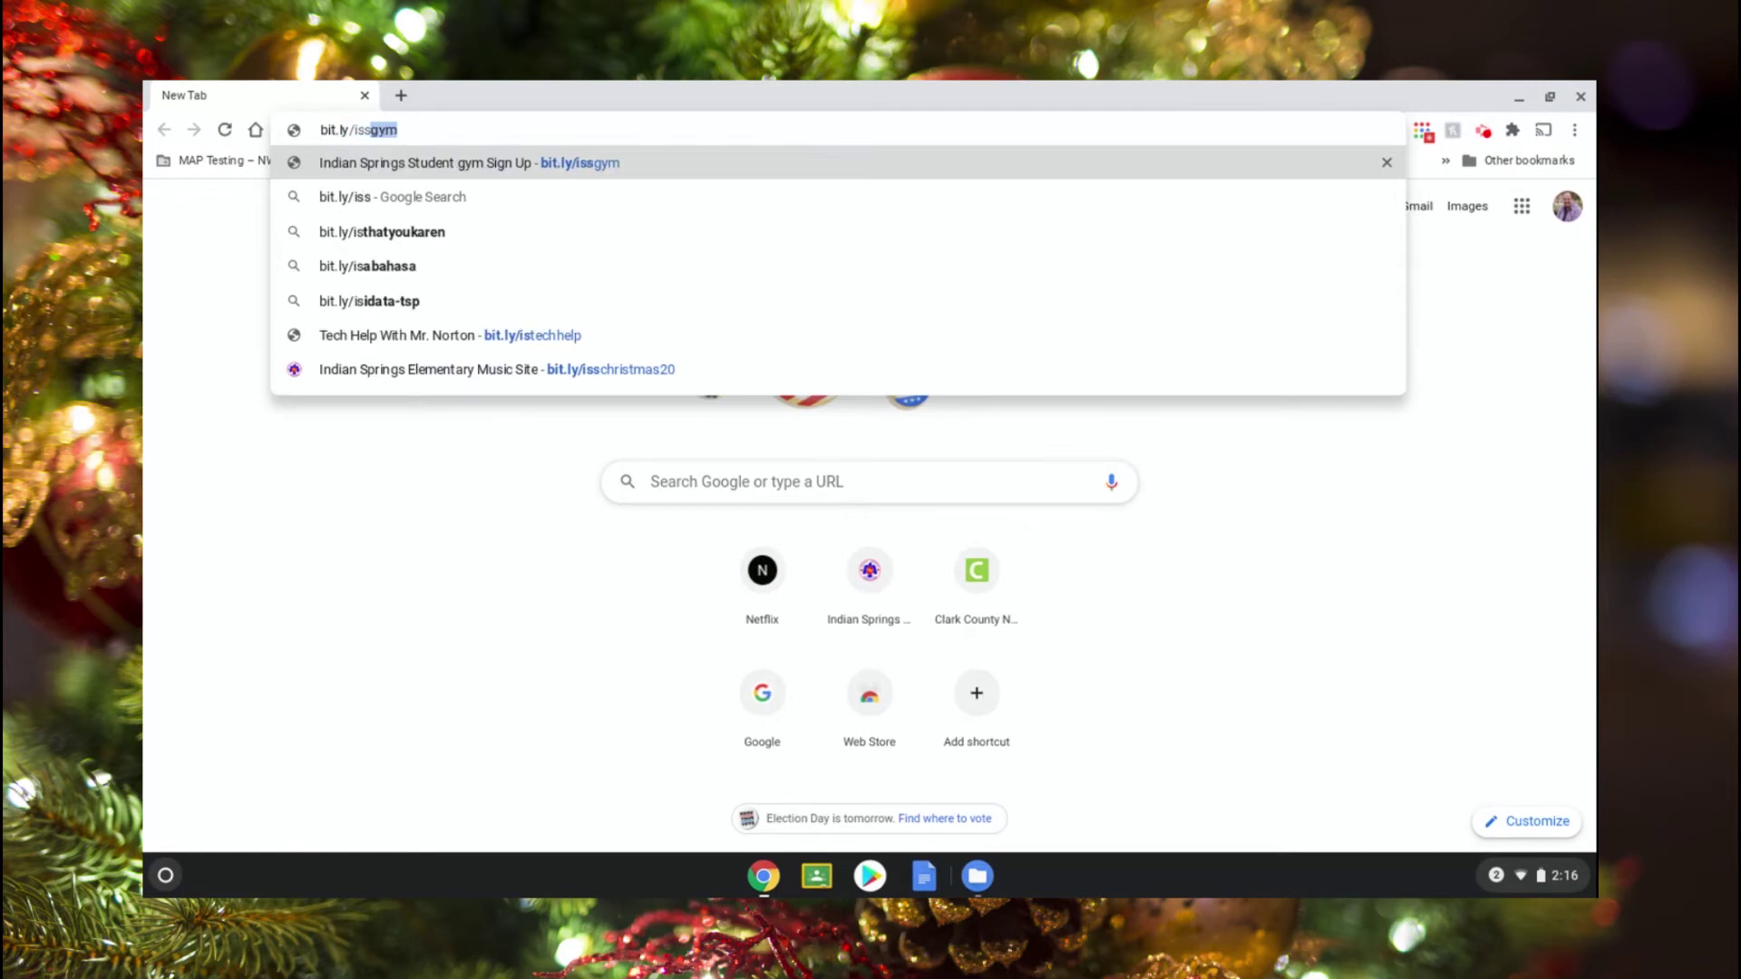
text(christ)
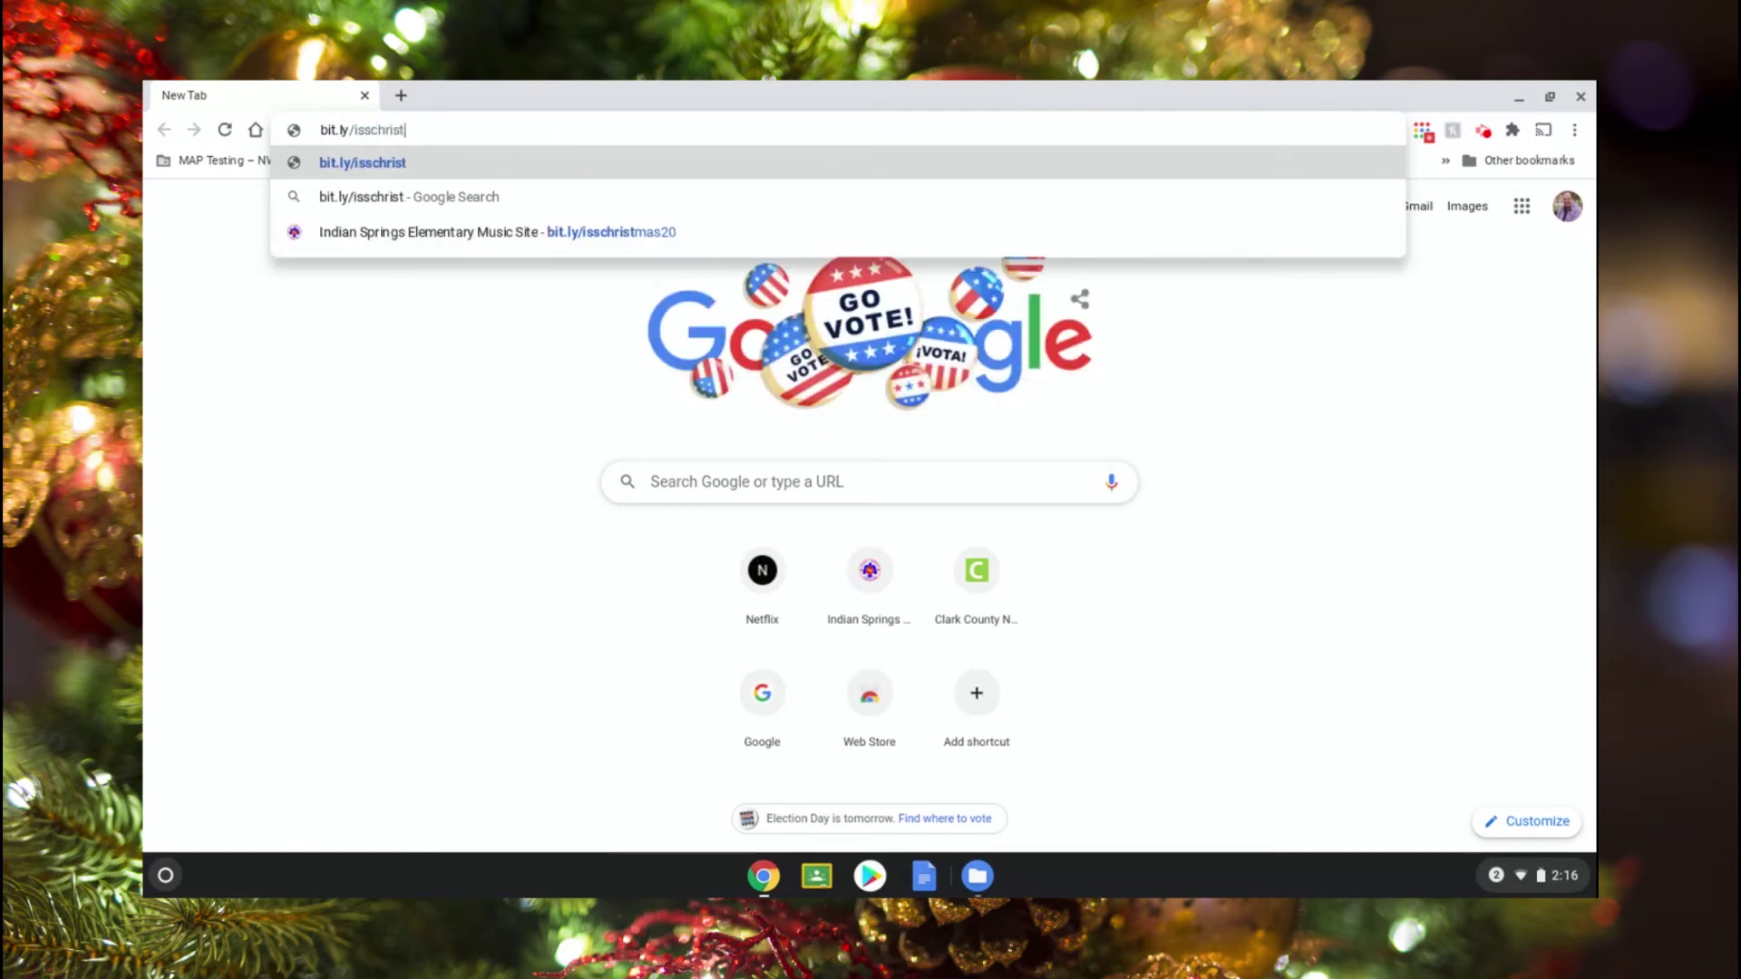
text(mas20)
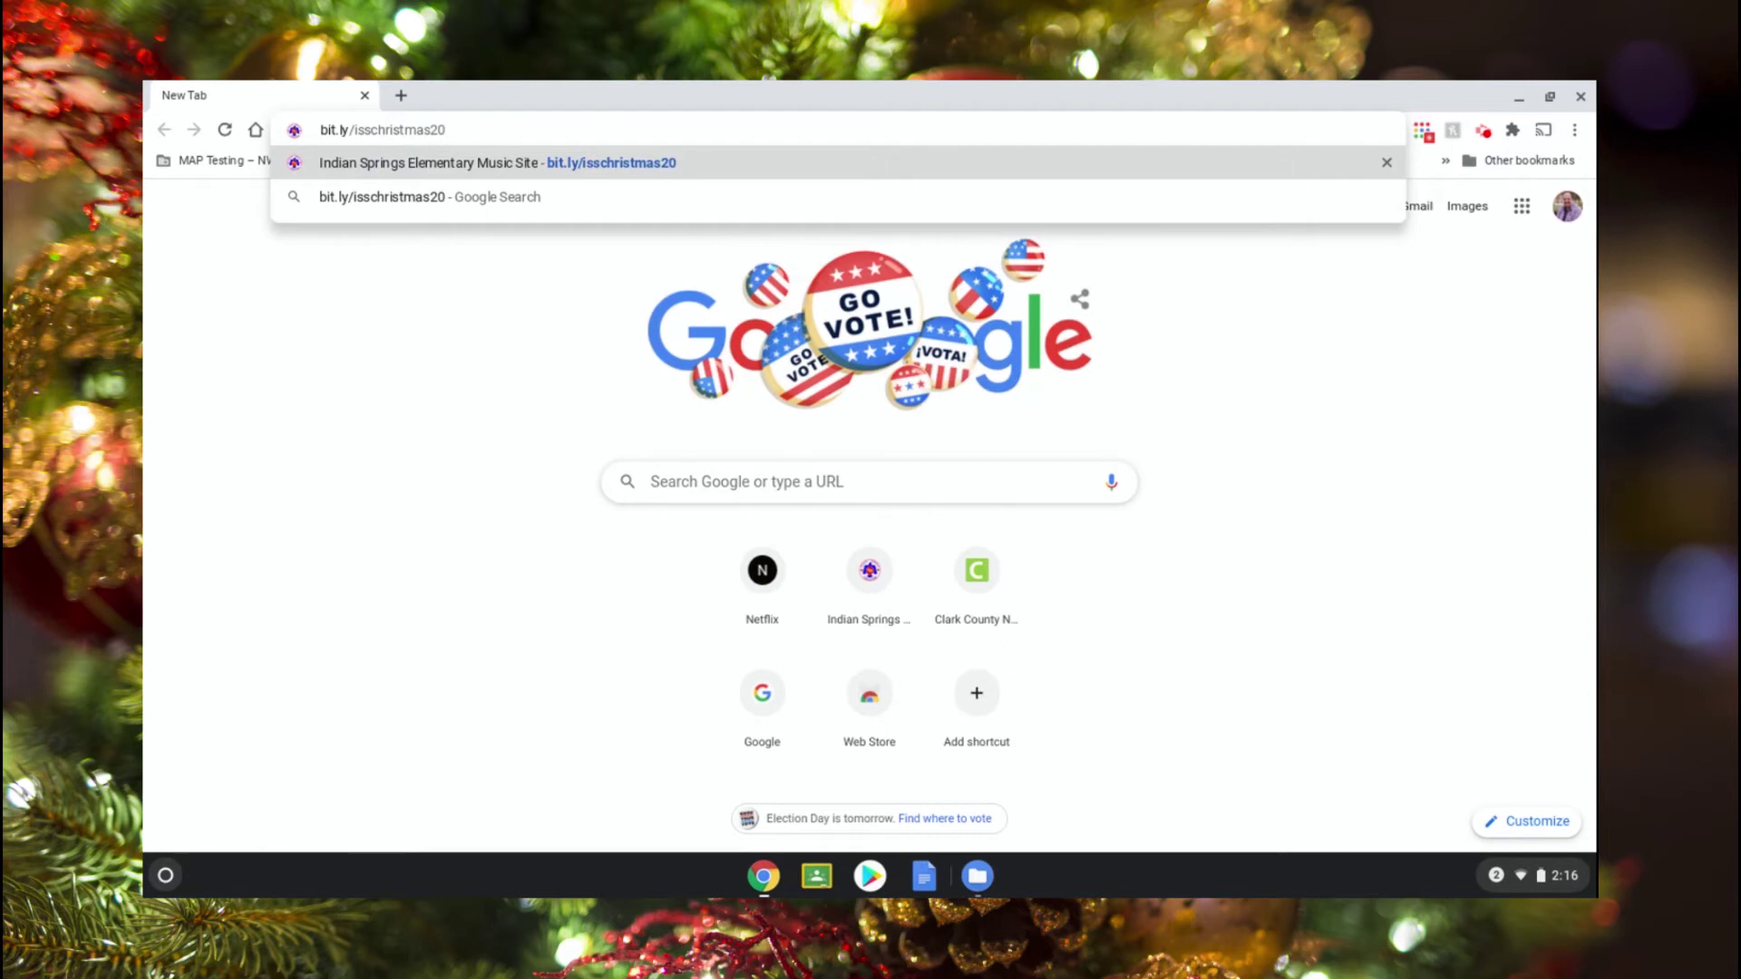
key(Return)
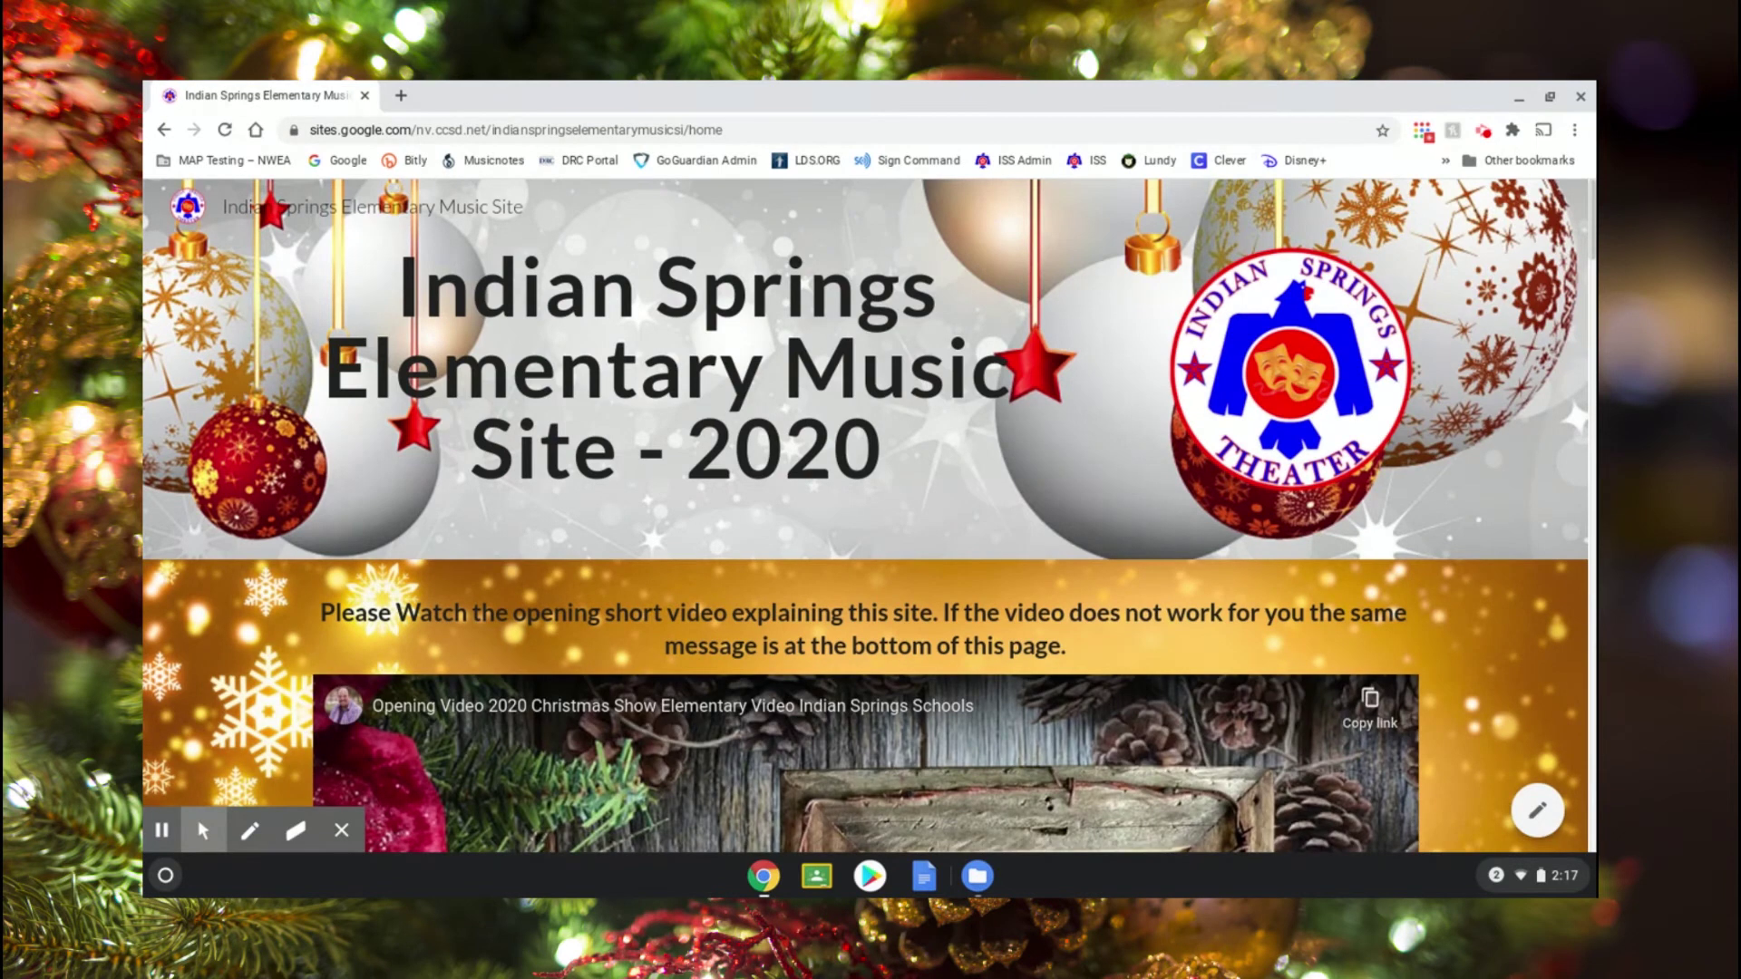
scroll(869, 515, down, 4)
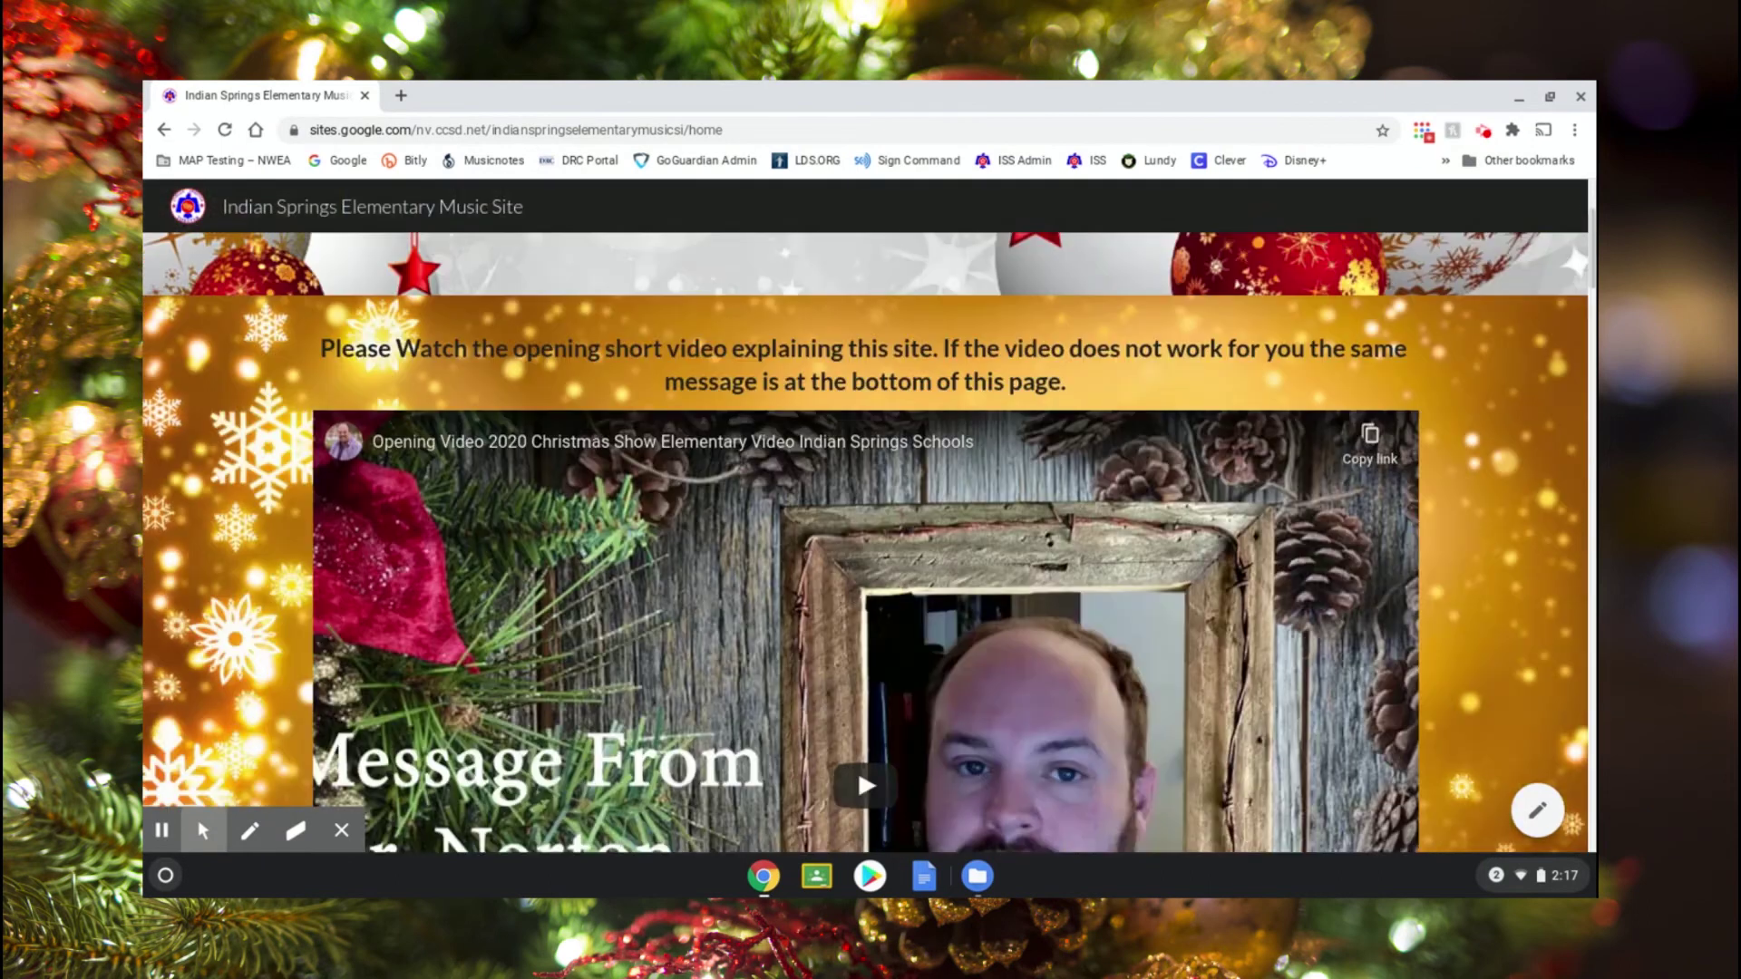
scroll(869, 542, down, 1)
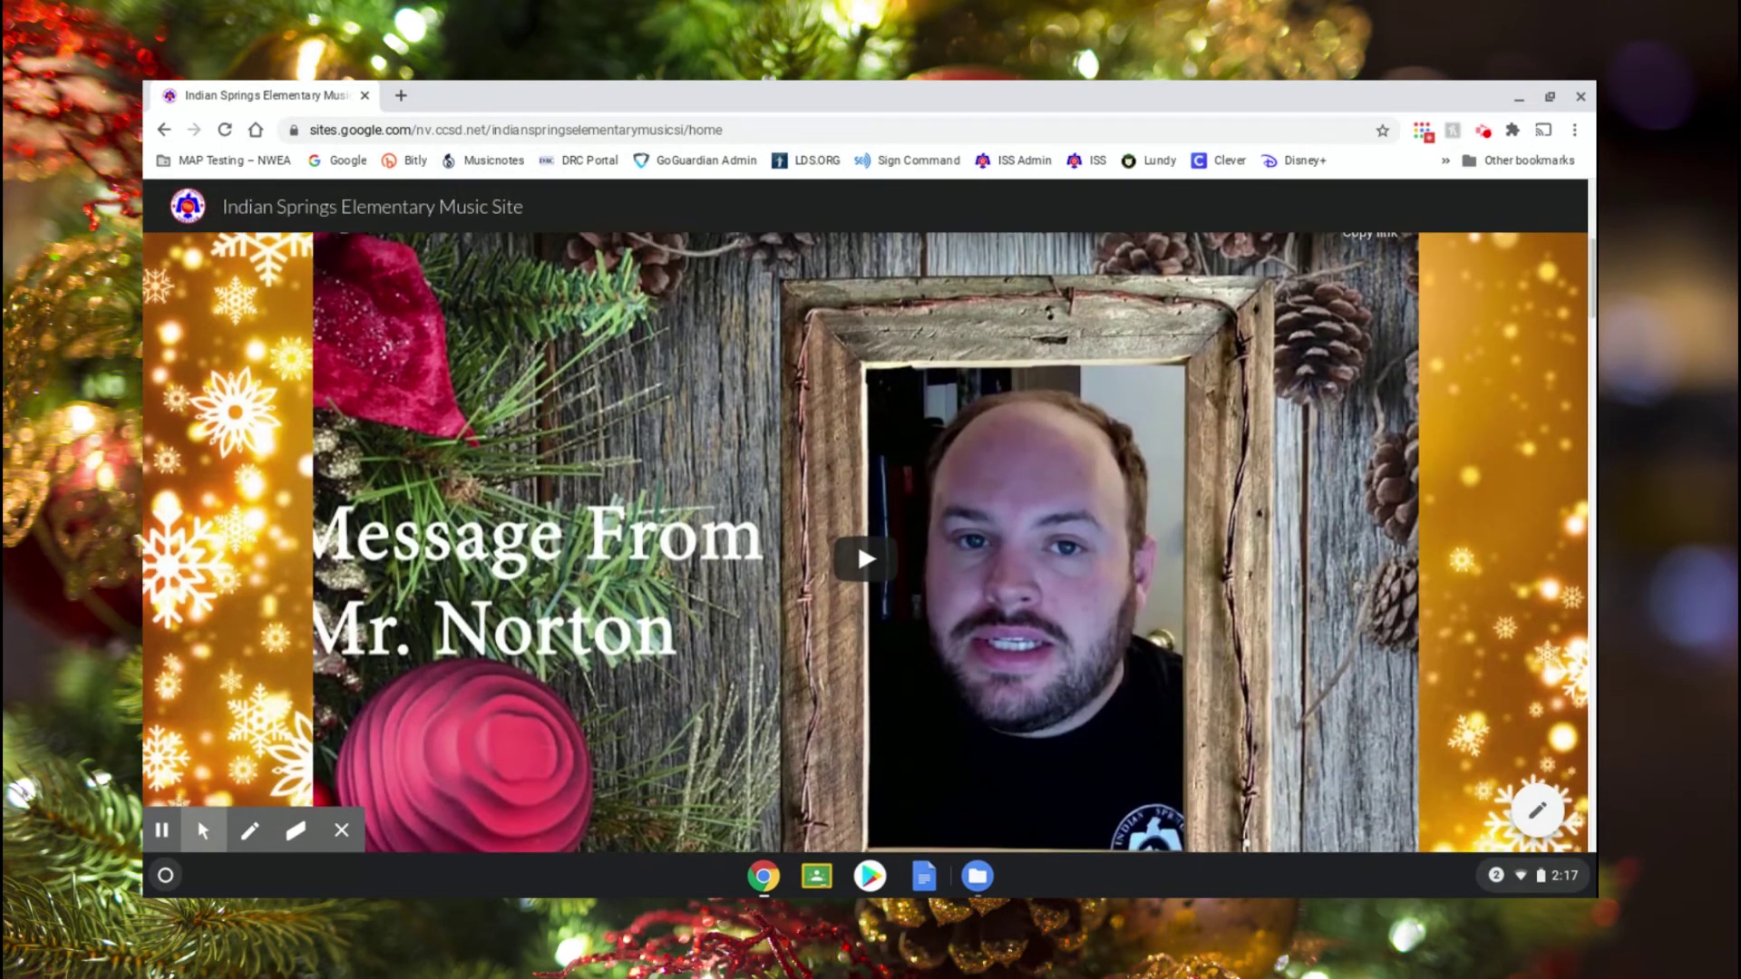
scroll(868, 543, down, 9)
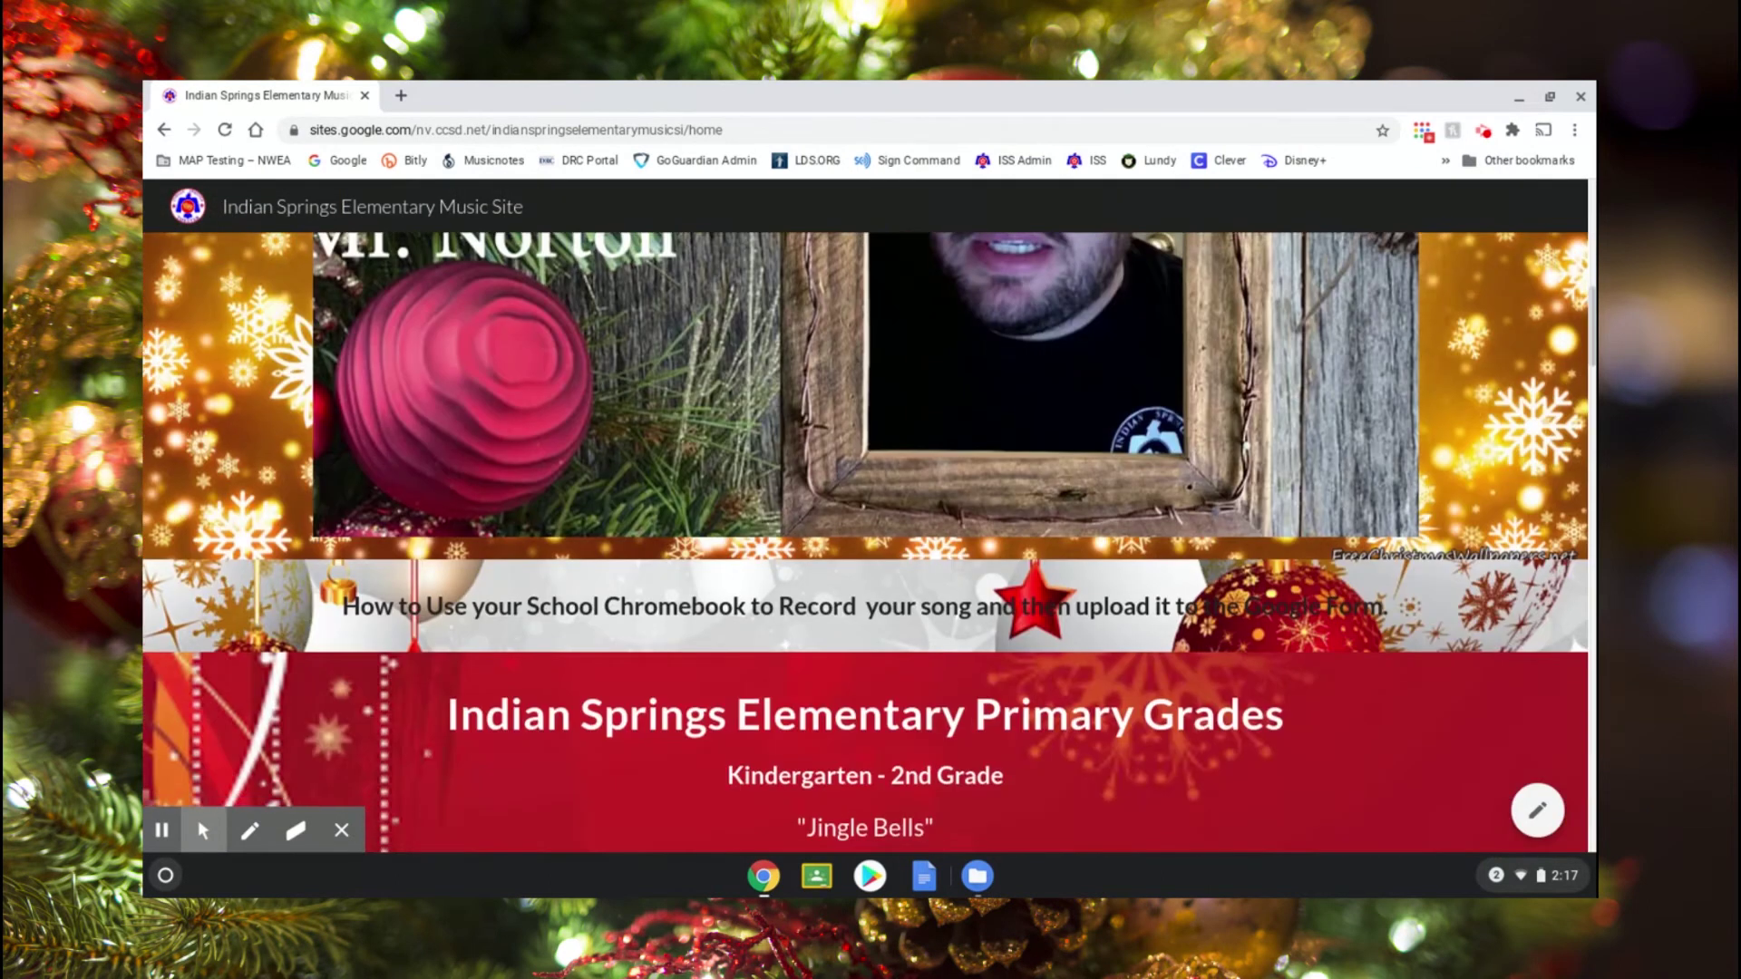
scroll(869, 543, down, 1)
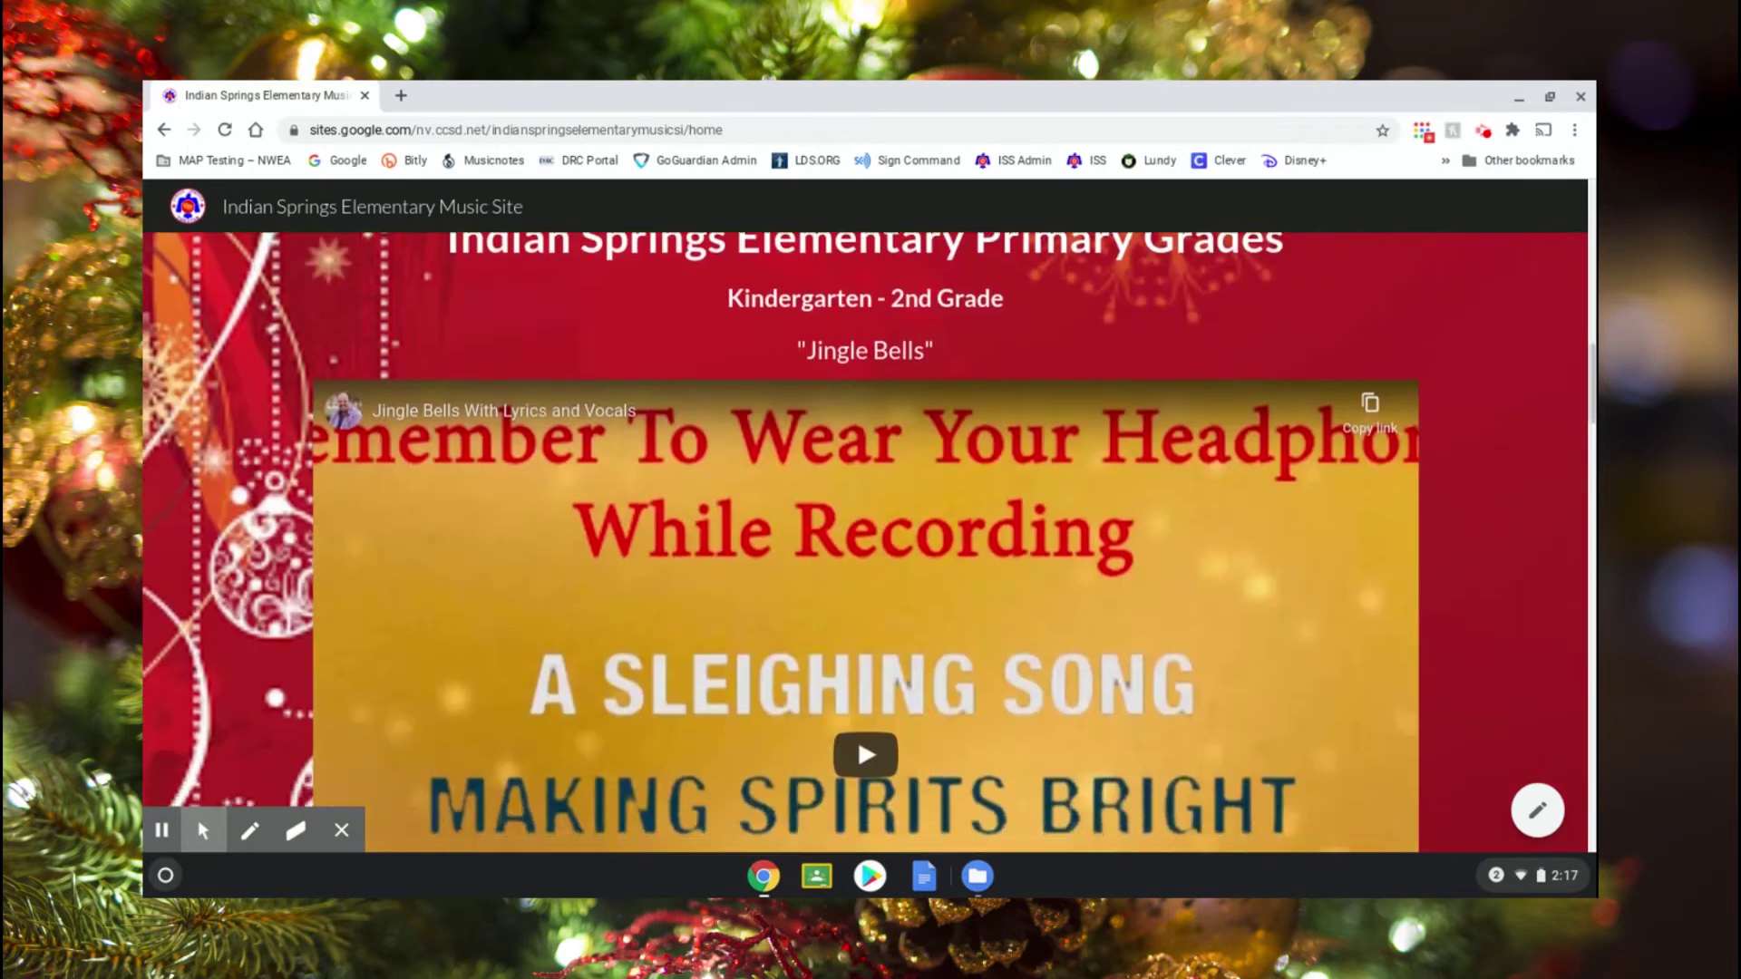
scroll(869, 542, up, 1)
scroll(869, 543, down, 1)
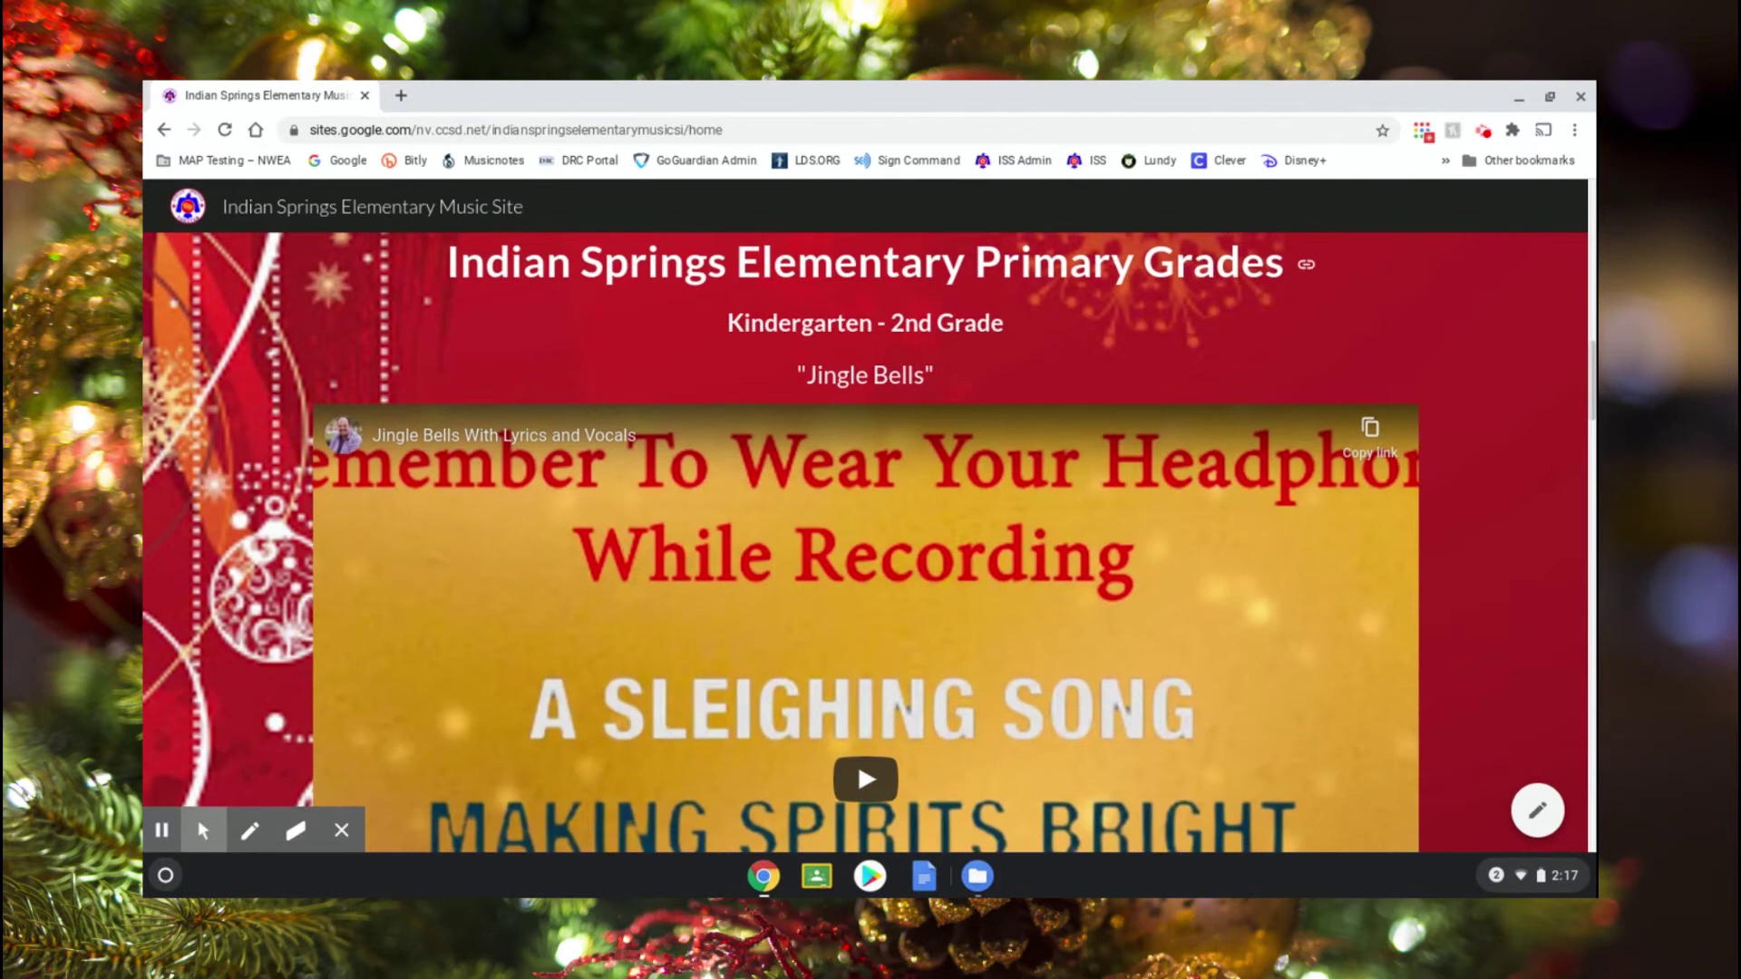
scroll(868, 542, down, 1)
scroll(869, 542, down, 5)
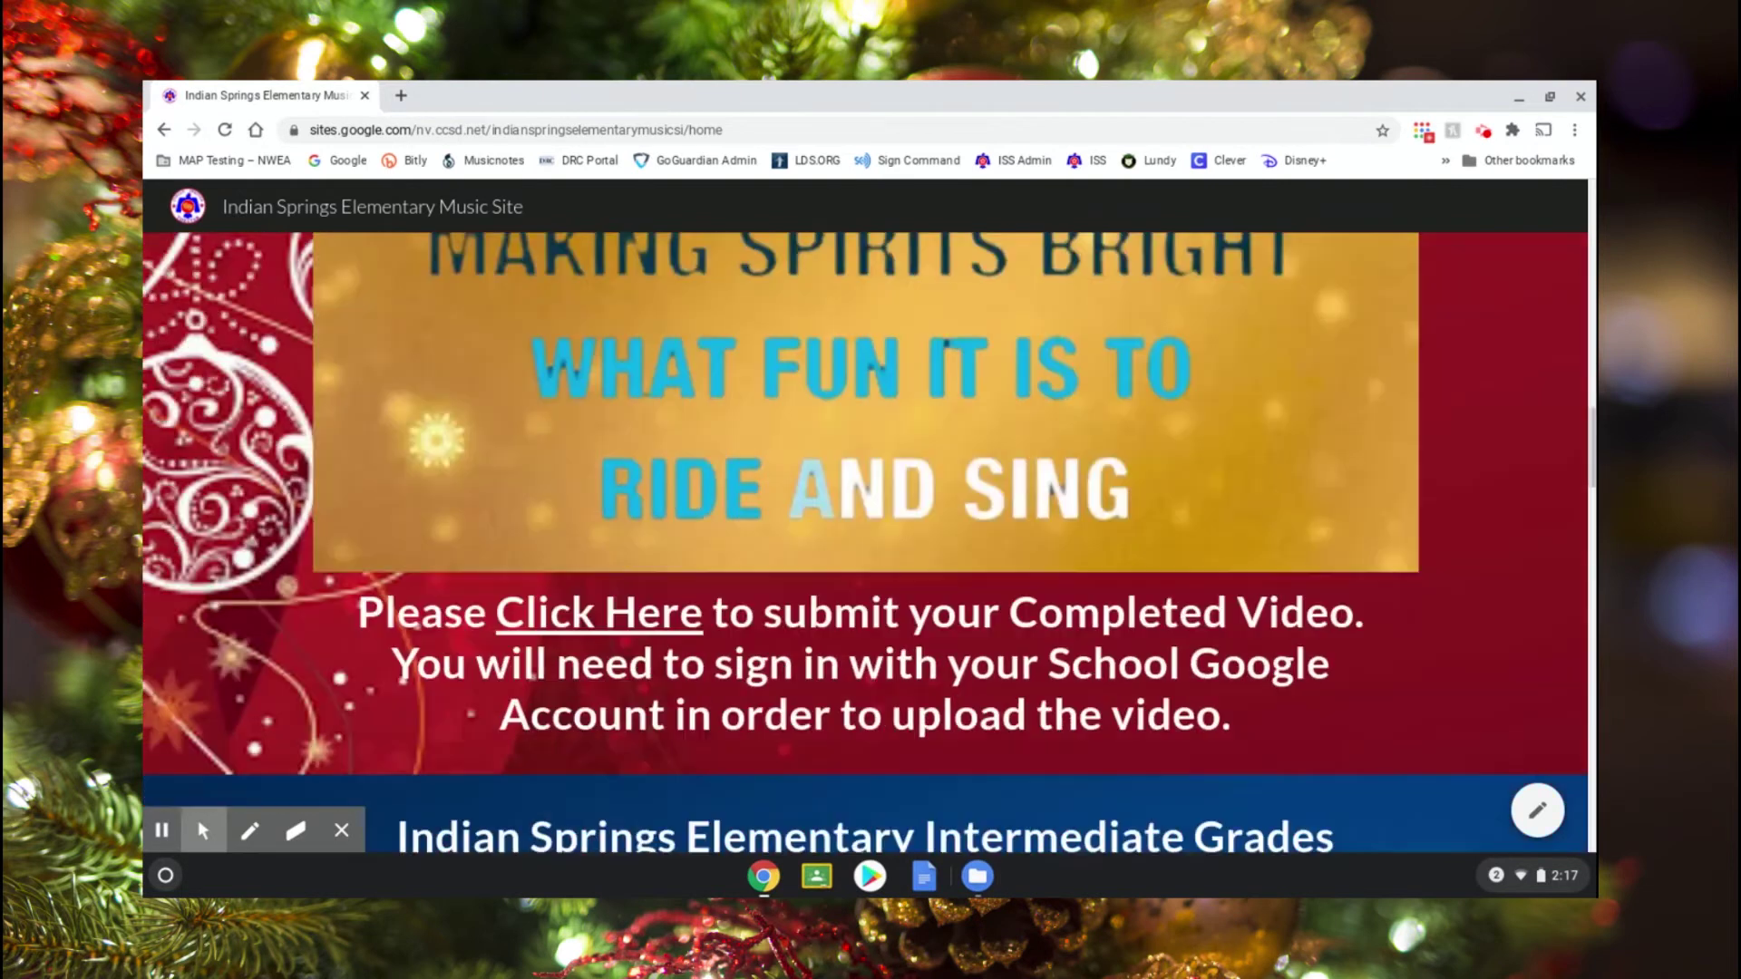
scroll(869, 542, down, 5)
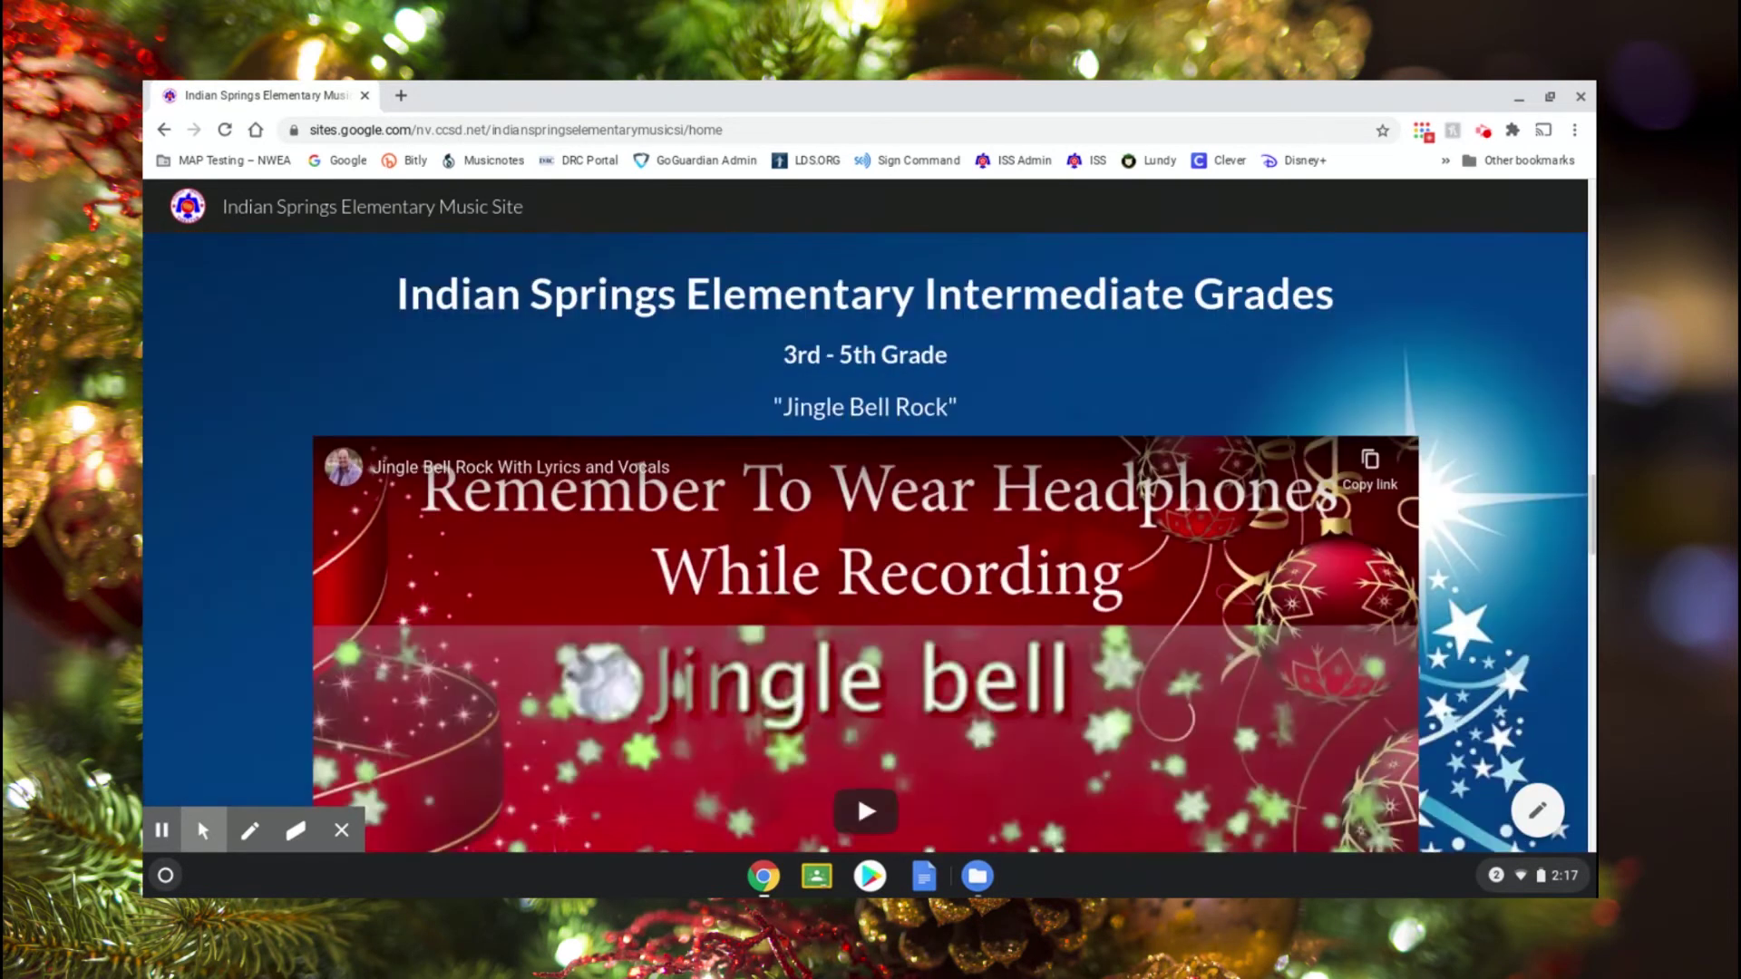
scroll(868, 542, down, 1)
scroll(869, 542, up, 1)
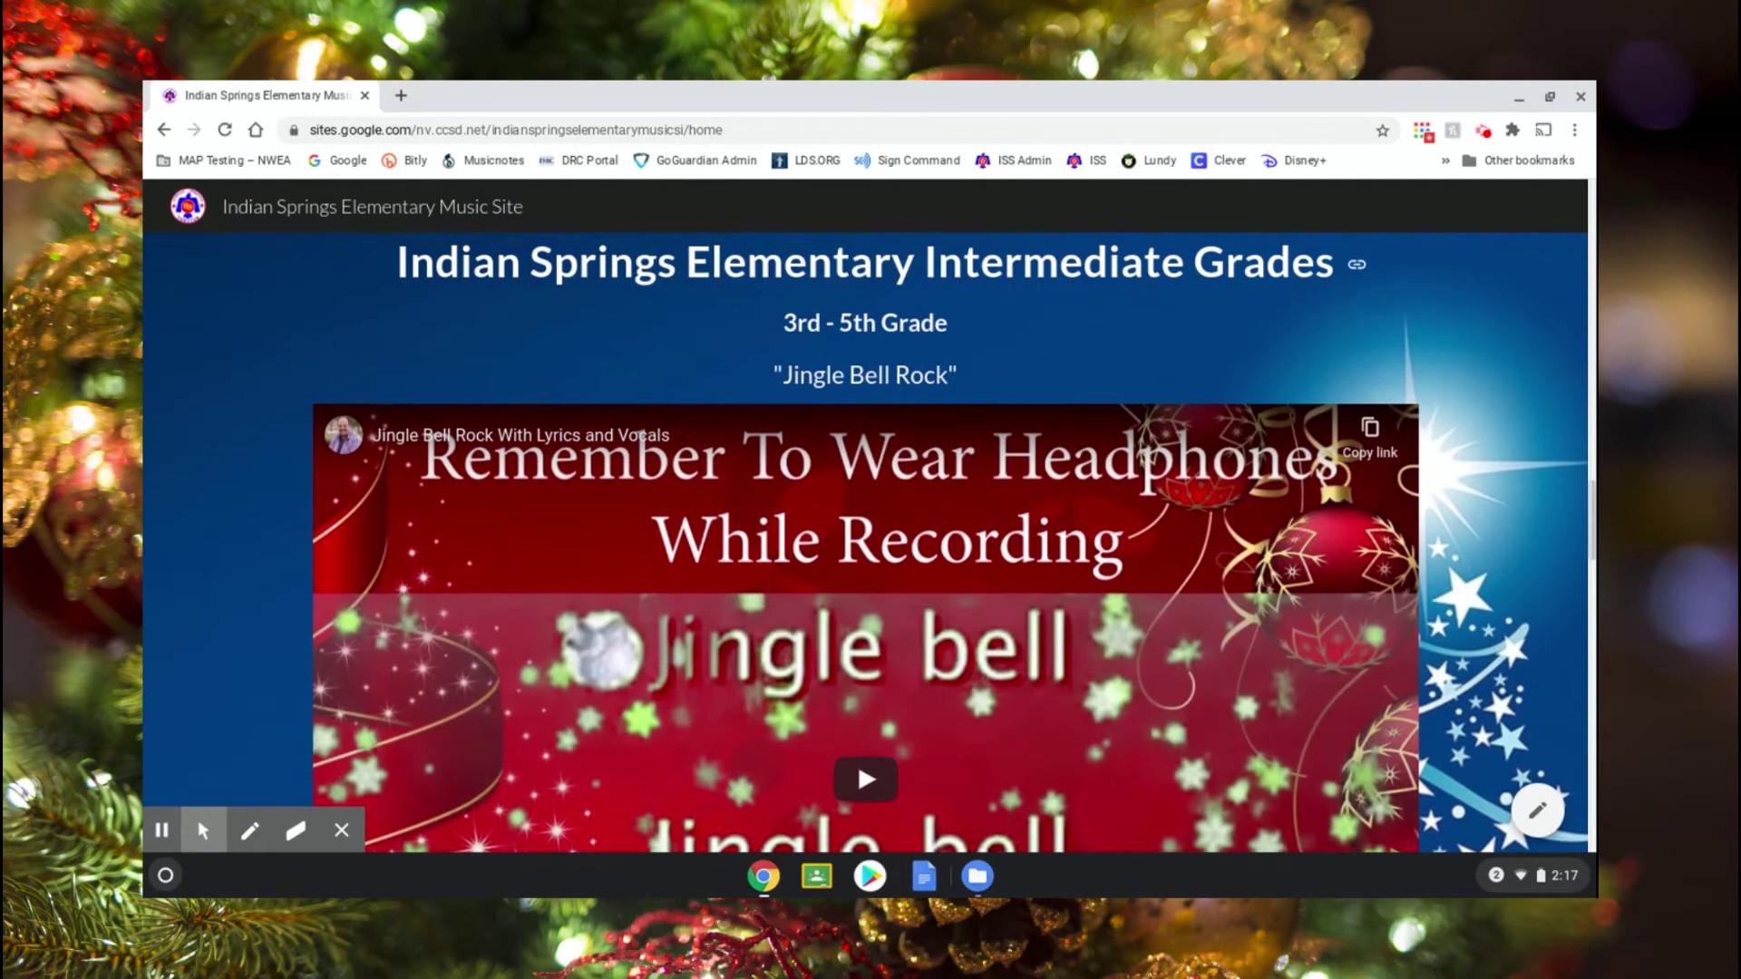
scroll(869, 542, down, 1)
scroll(869, 542, down, 5)
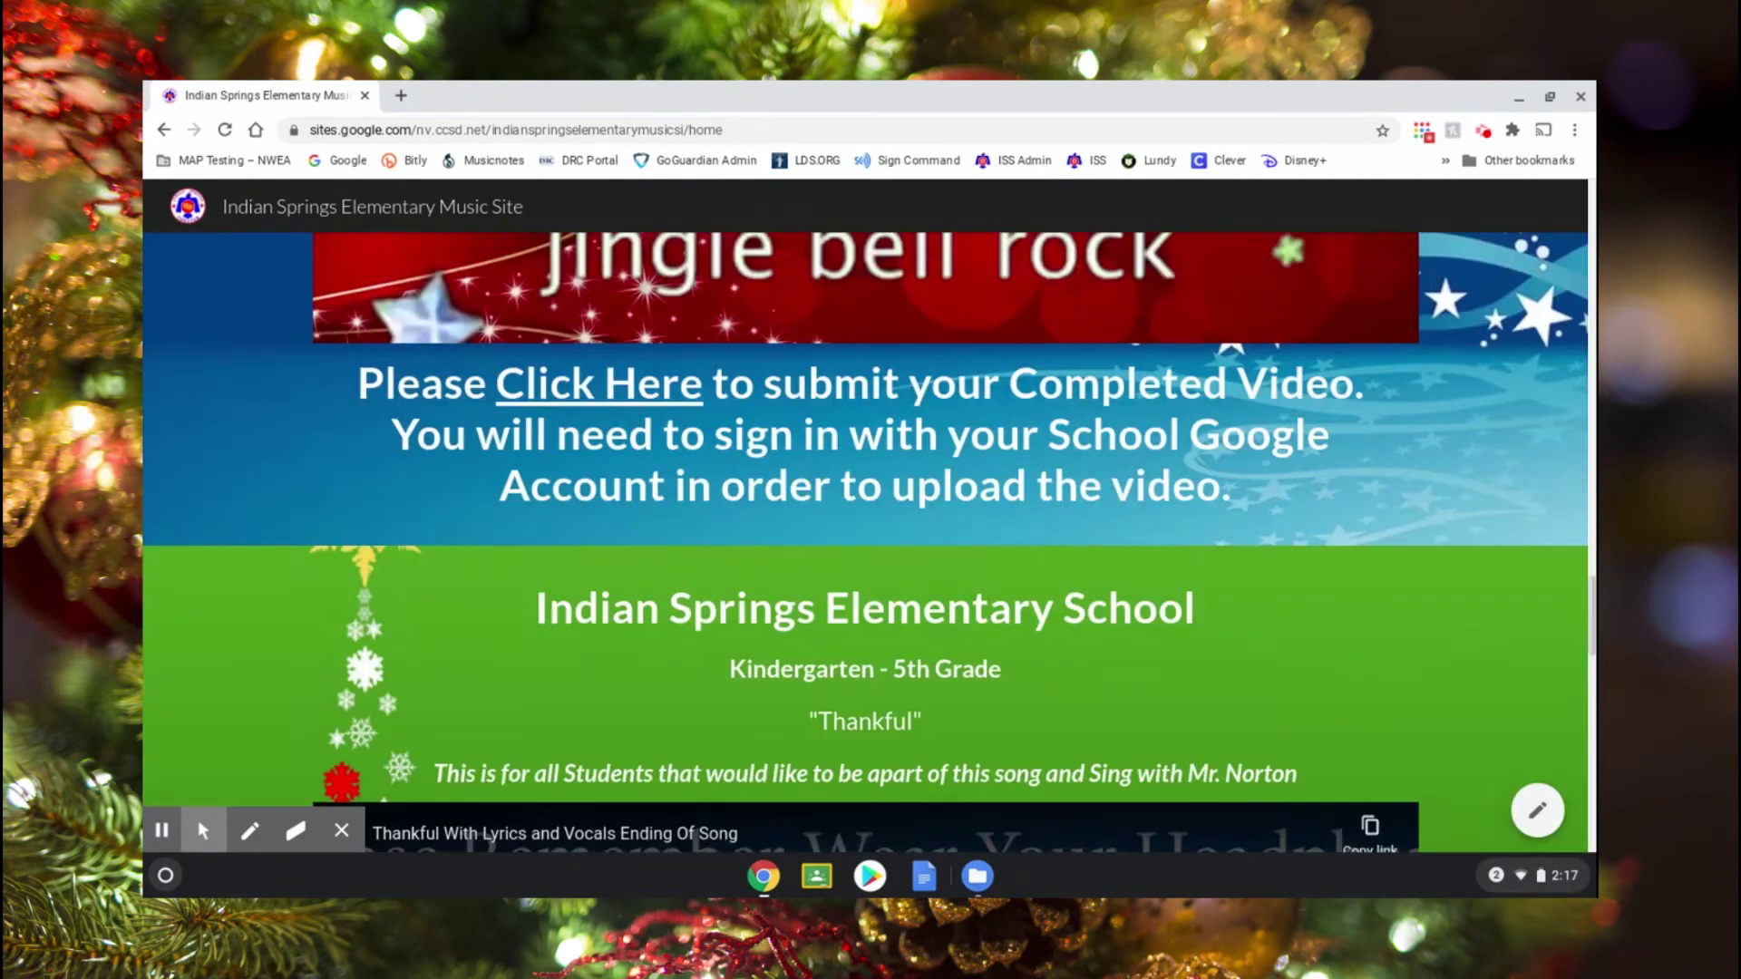
scroll(869, 542, down, 3)
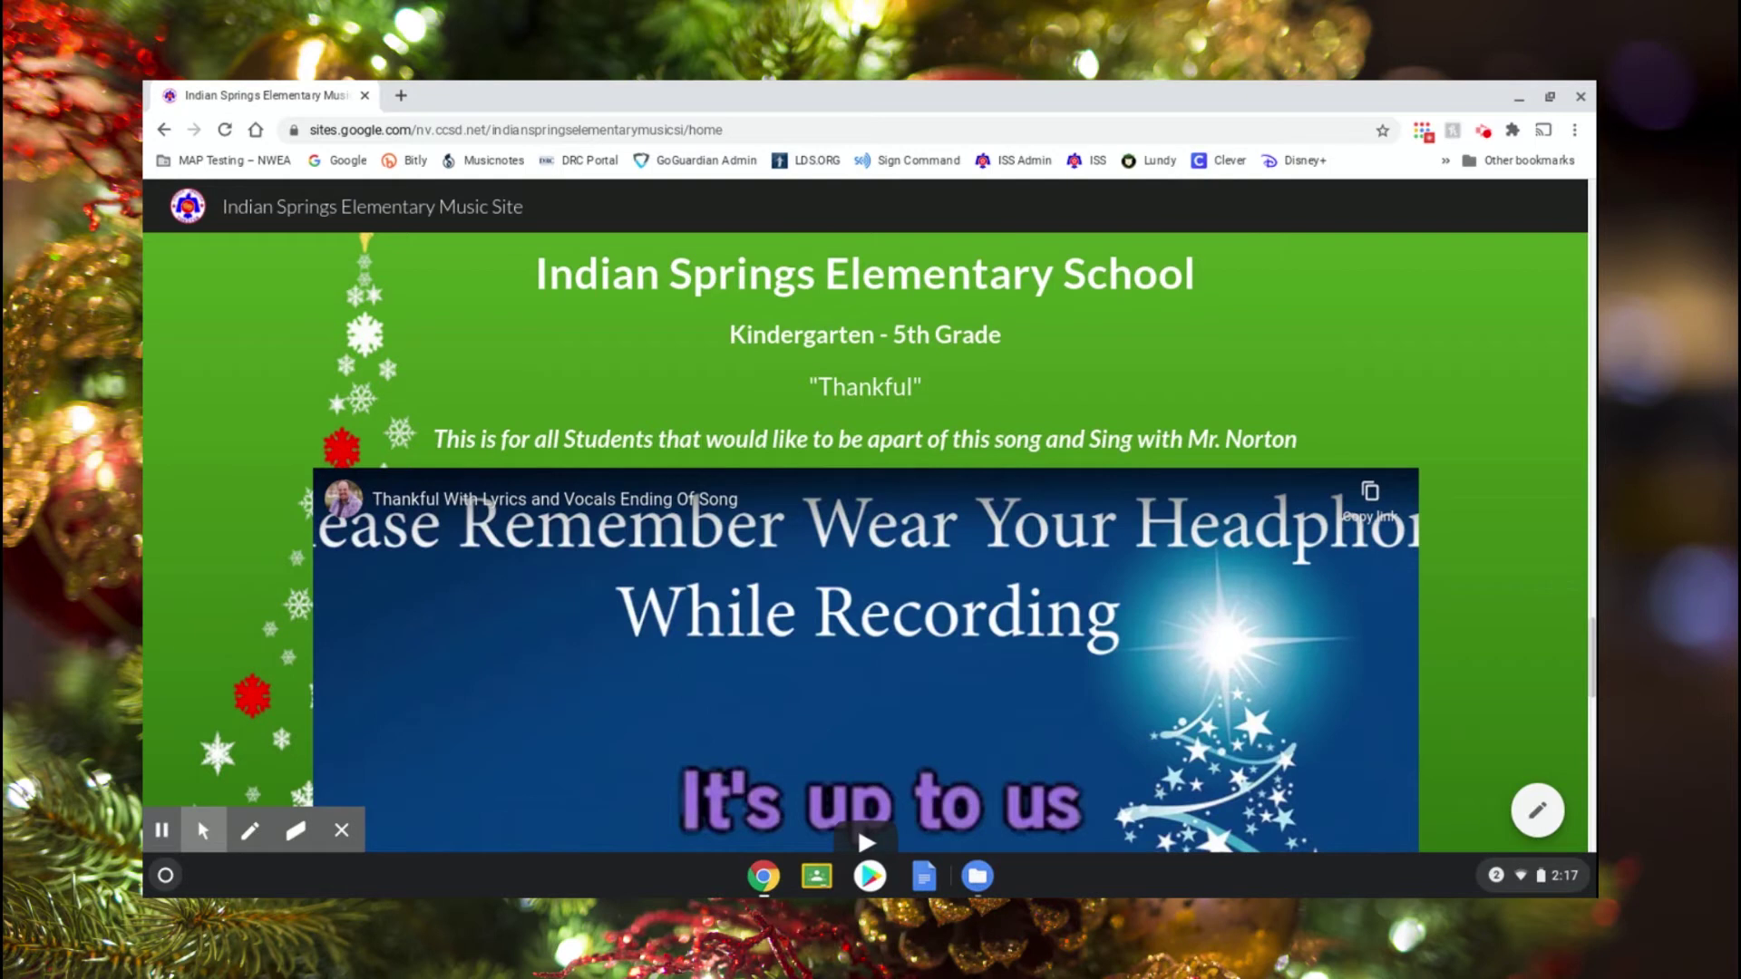
scroll(869, 542, down, 2)
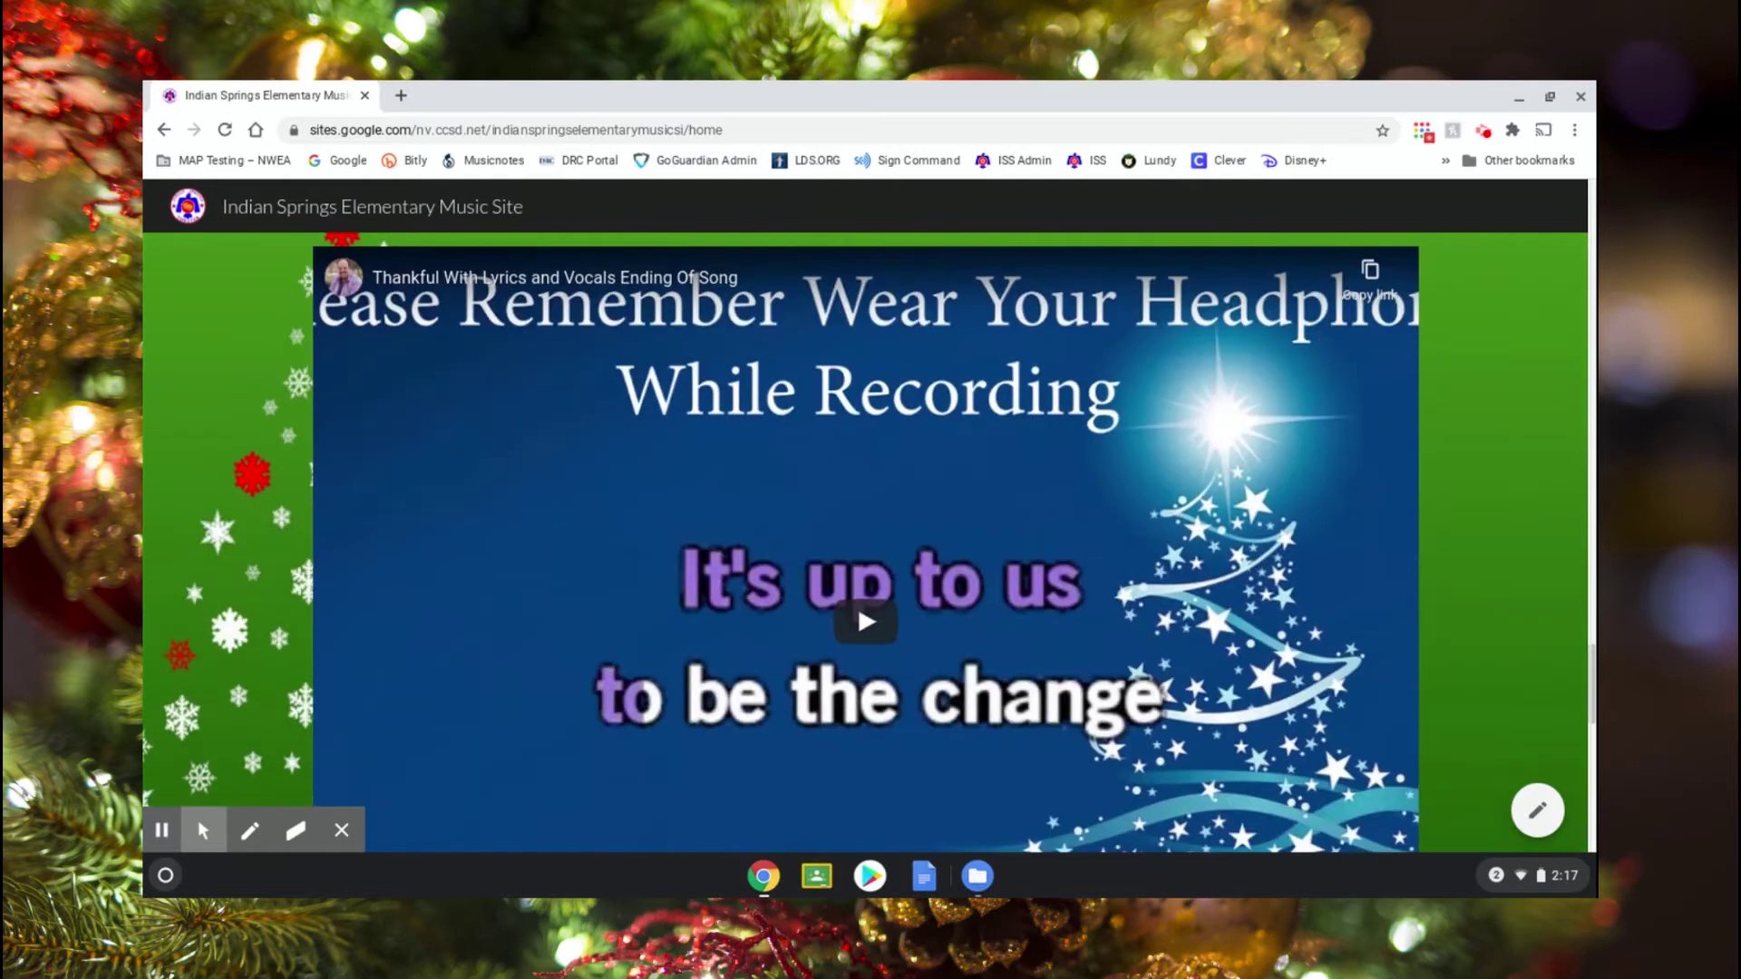
scroll(865, 543, down, 5)
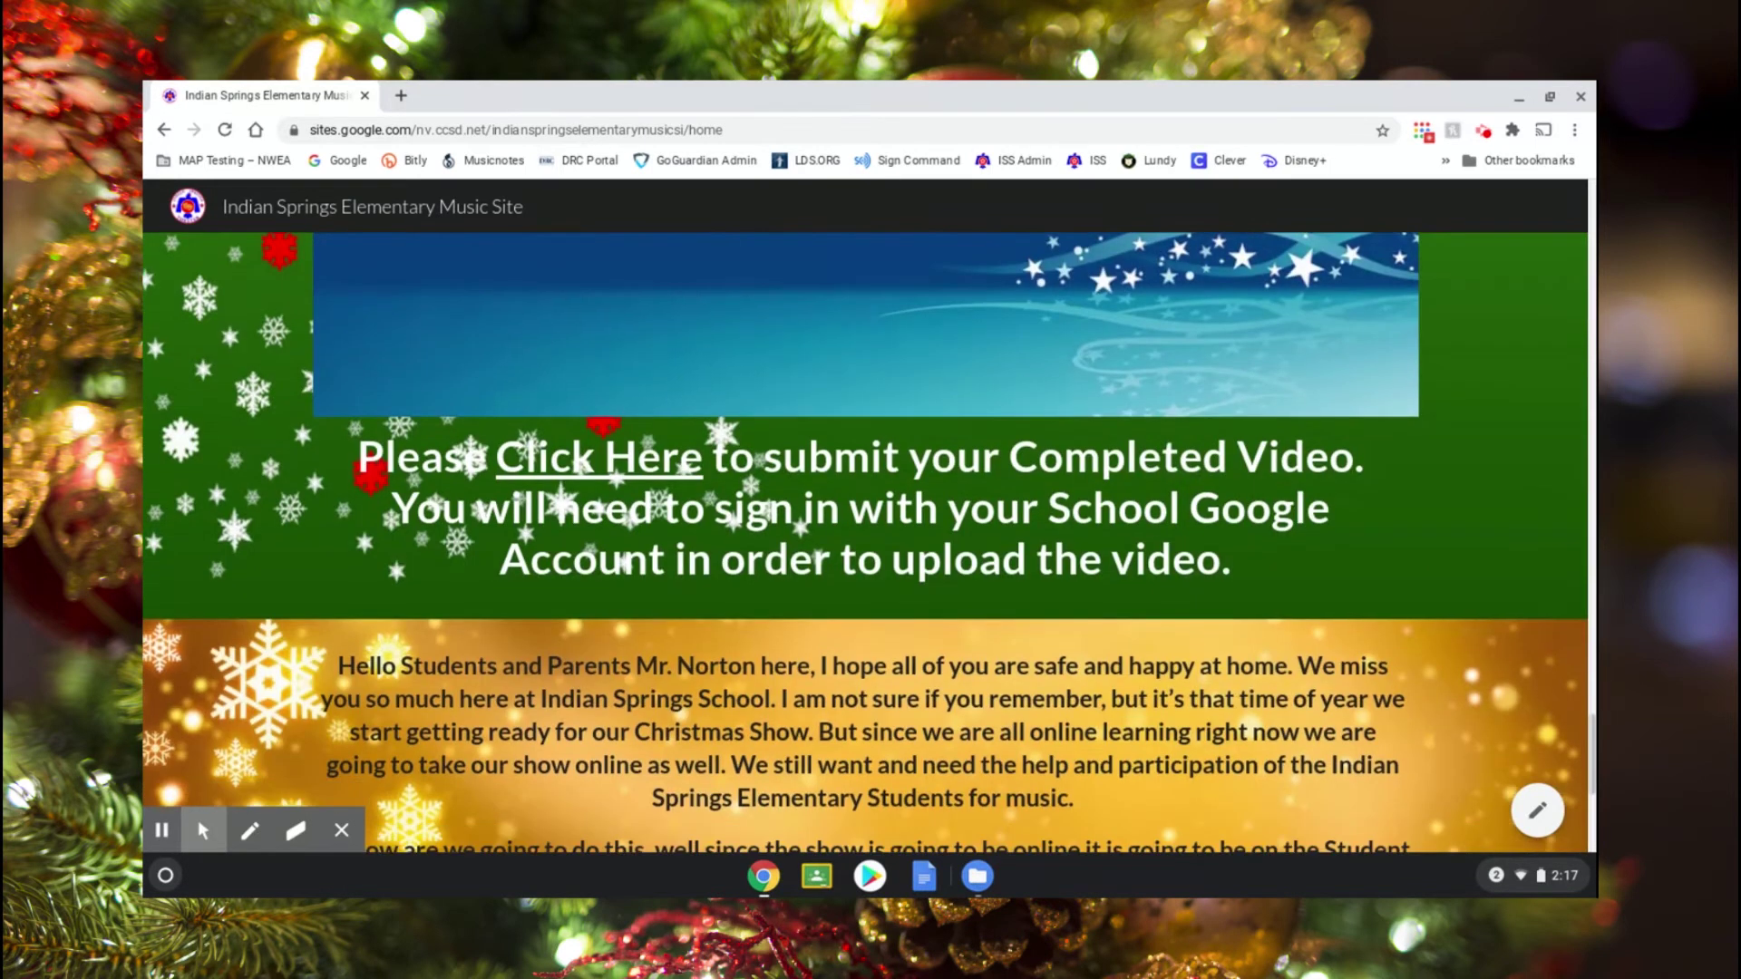
scroll(865, 542, down, 1)
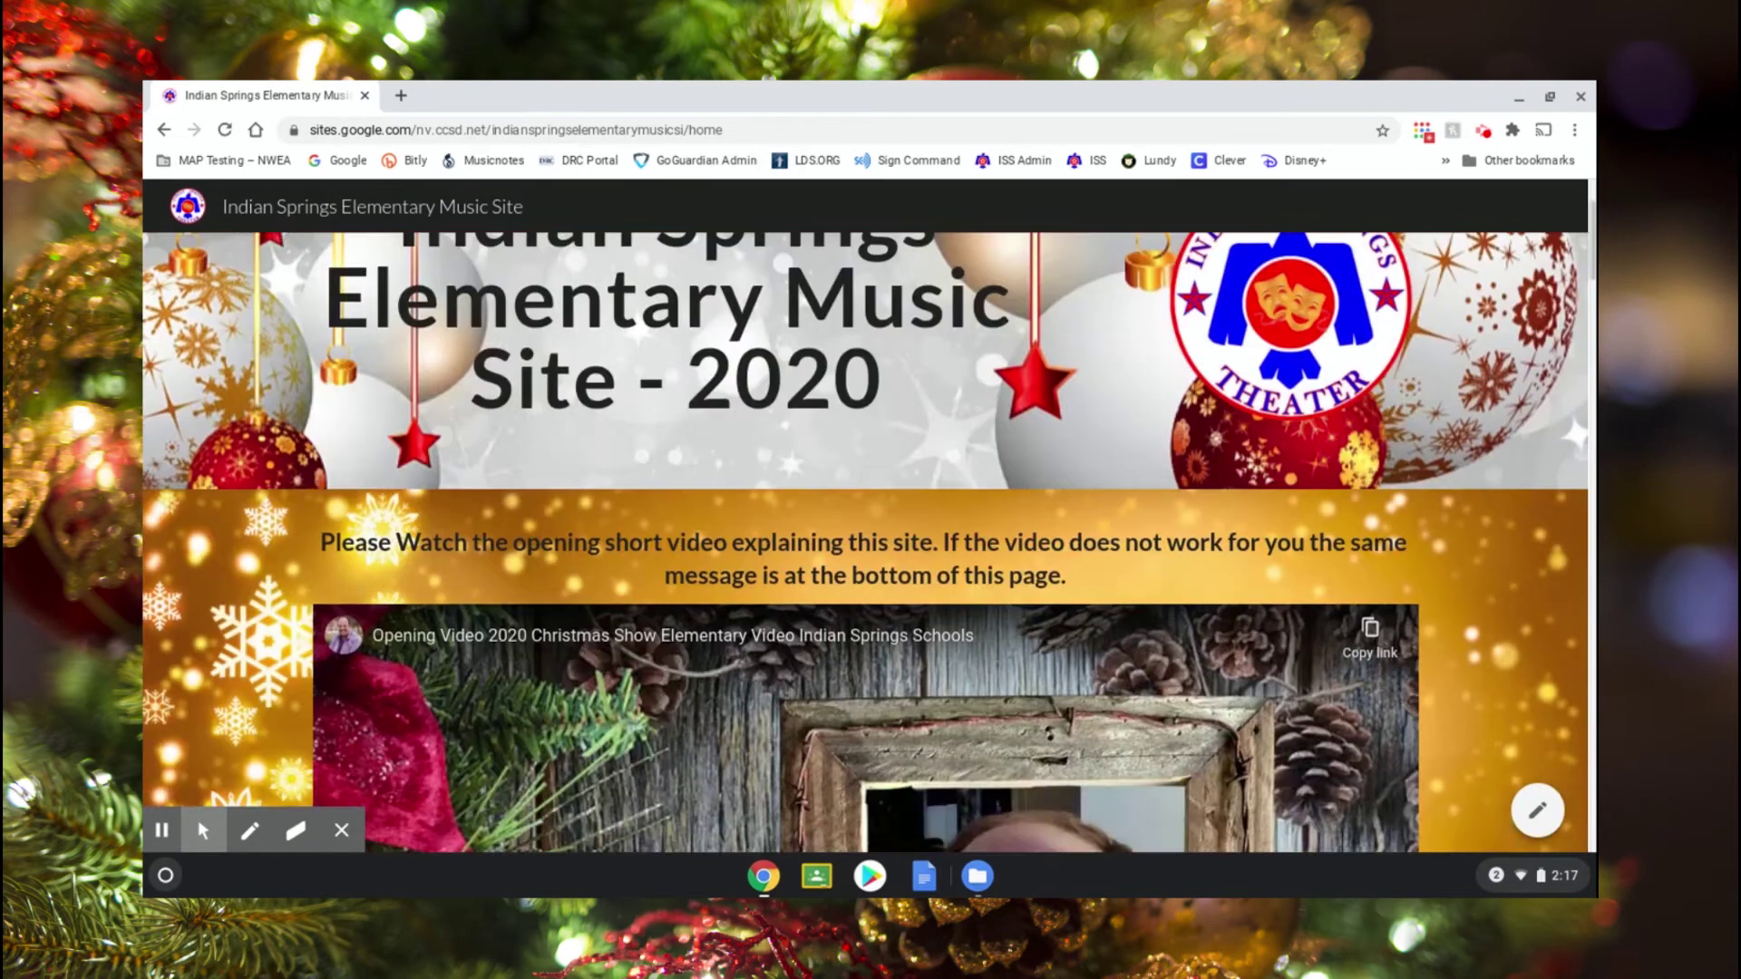
scroll(865, 542, down, 10)
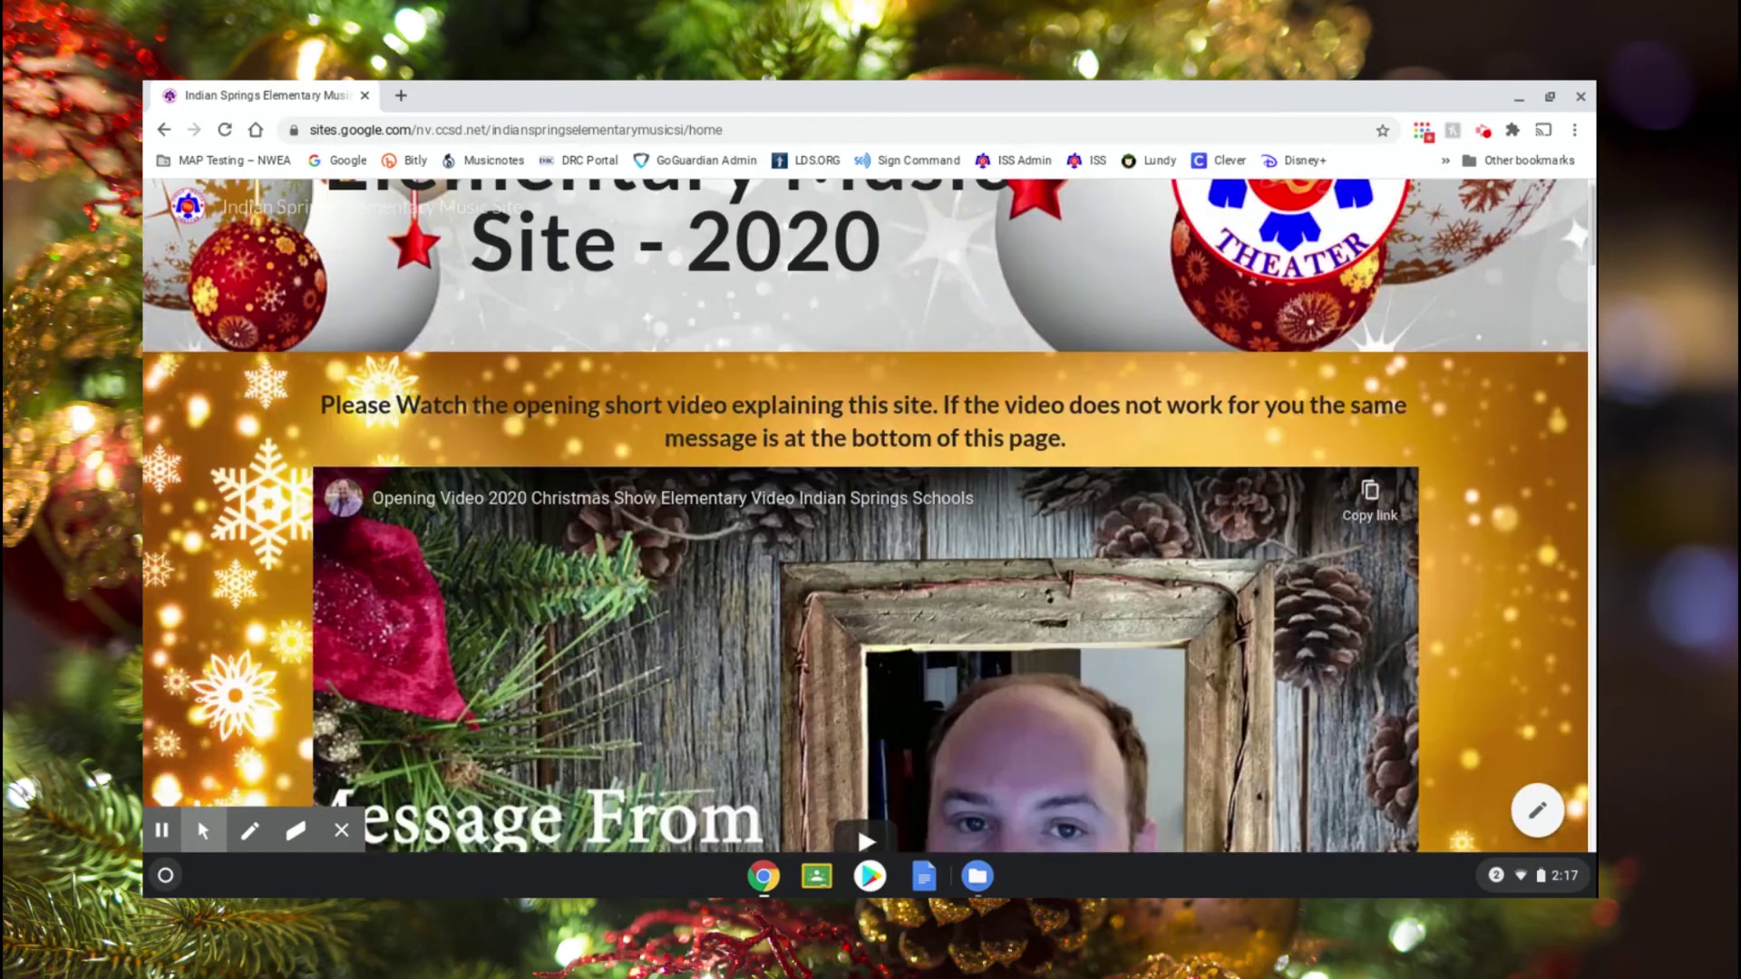
scroll(415, 323, down, 7)
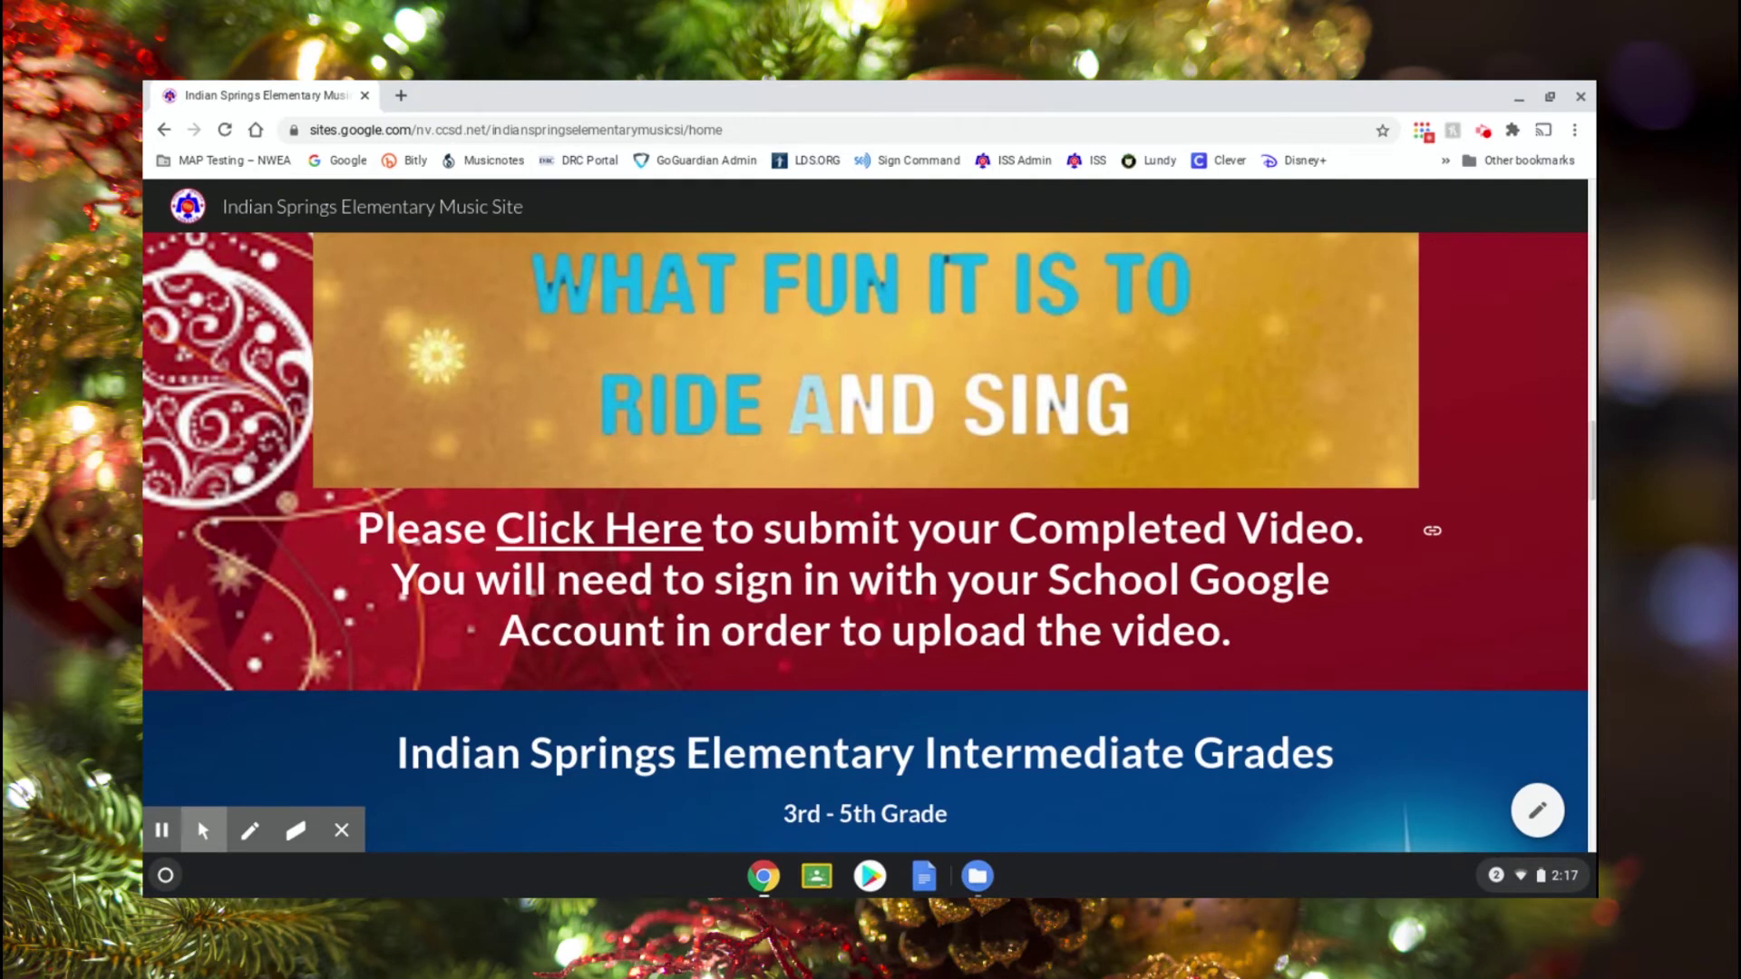
Step: Scroll down the music site to the Intermediate Grades 'Jingle Bell Rock' embedded video
scroll(865, 542, down, 15)
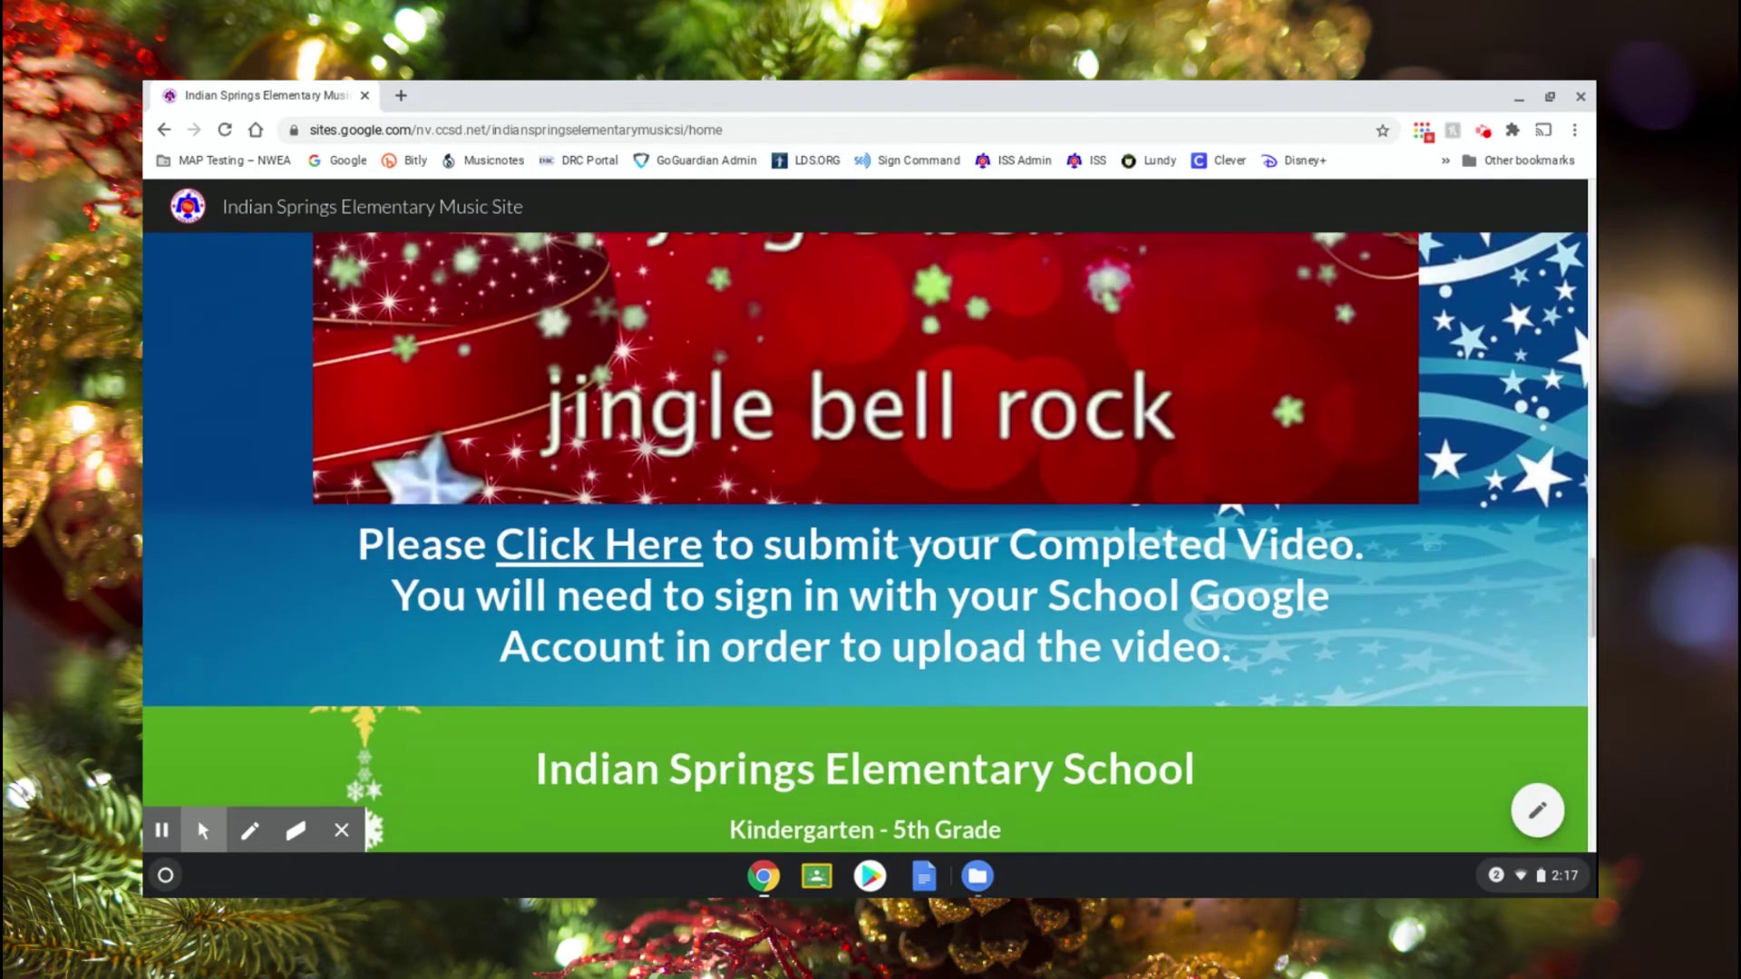
scroll(617, 568, up, 5)
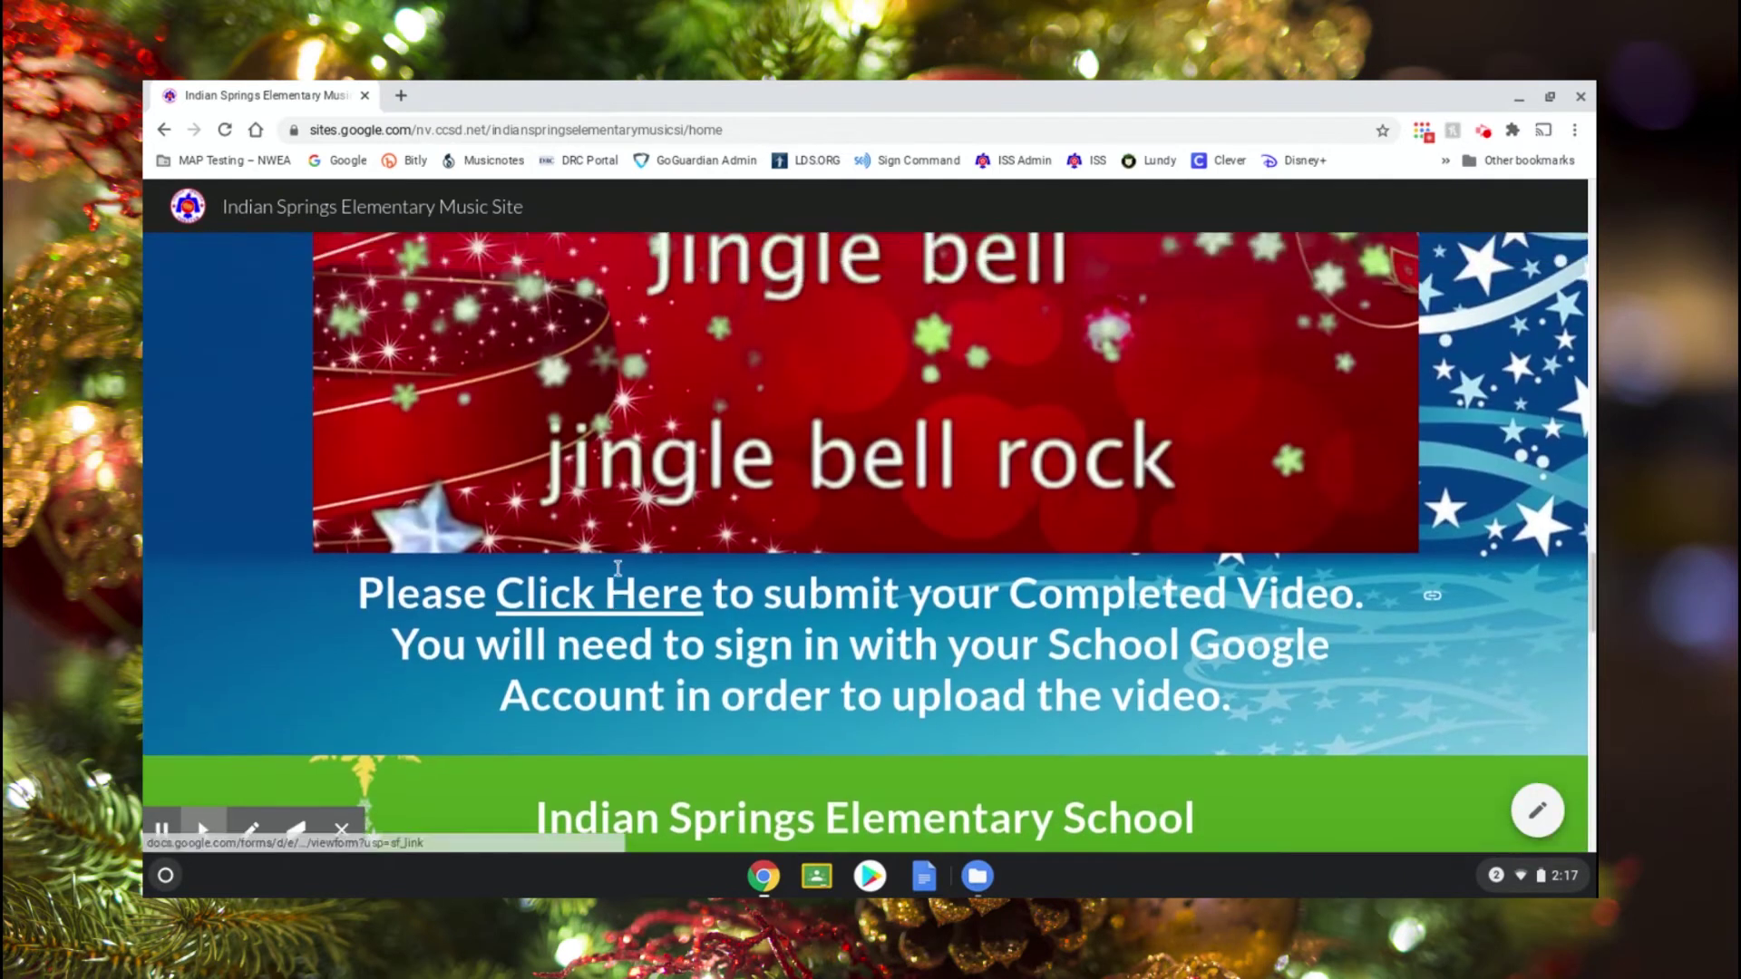
scroll(785, 487, down, 3)
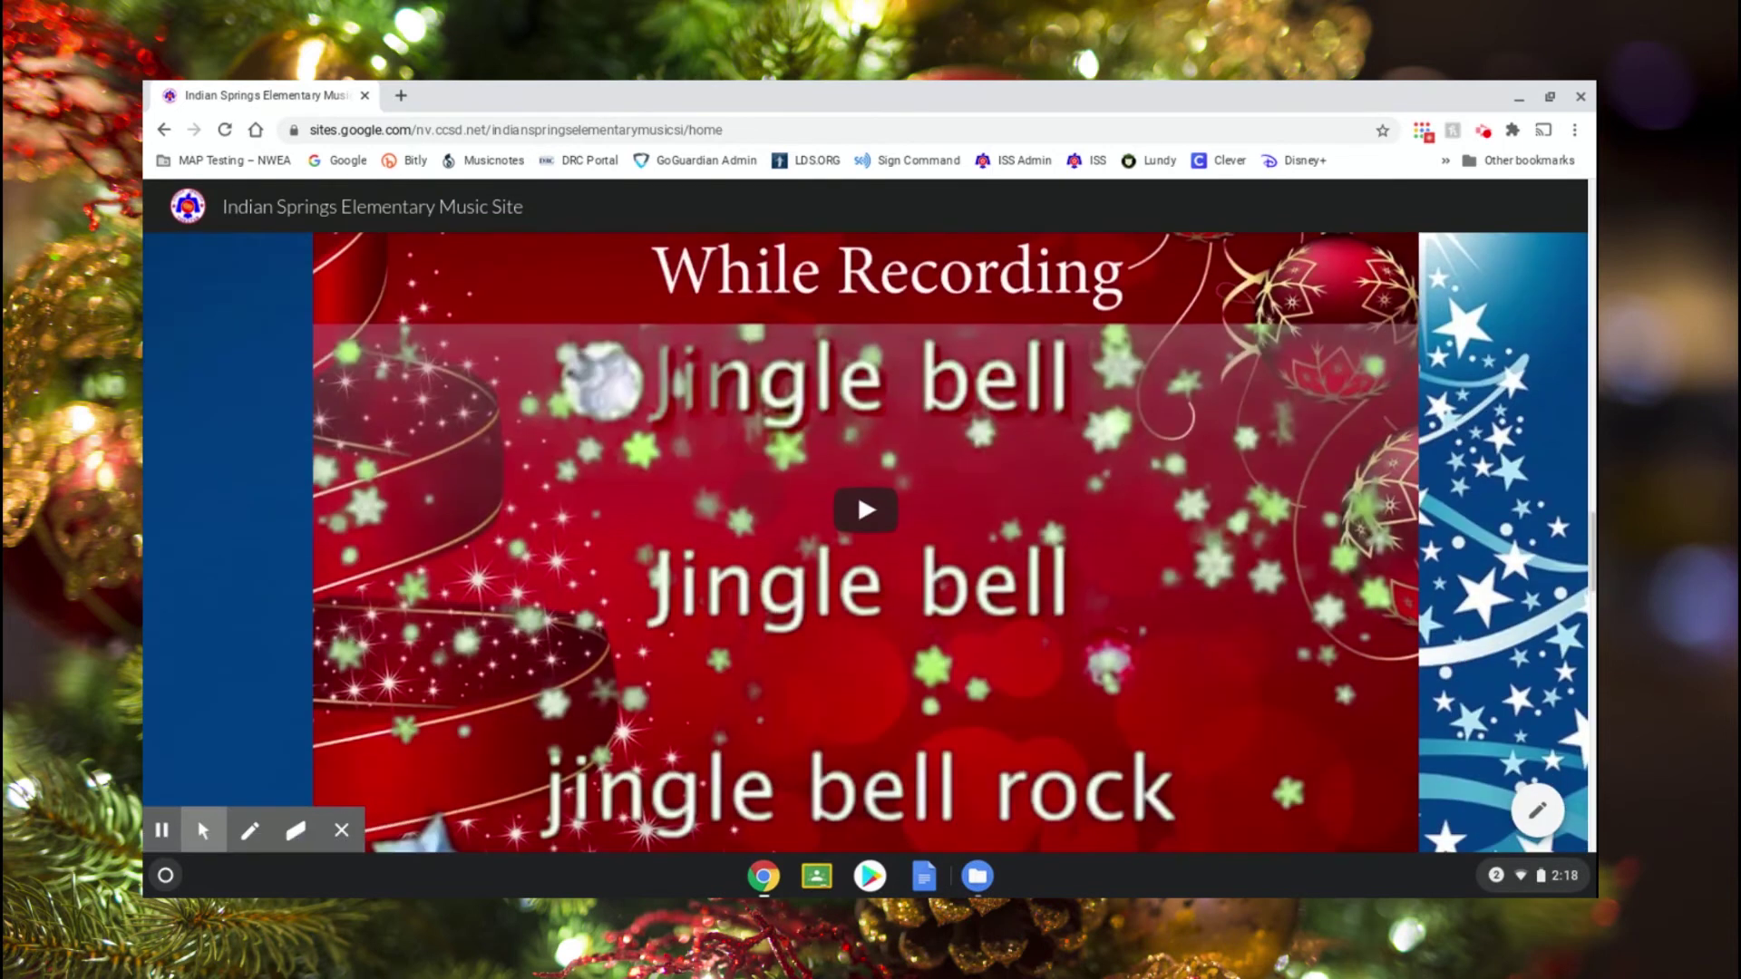
scroll(782, 465, down, 3)
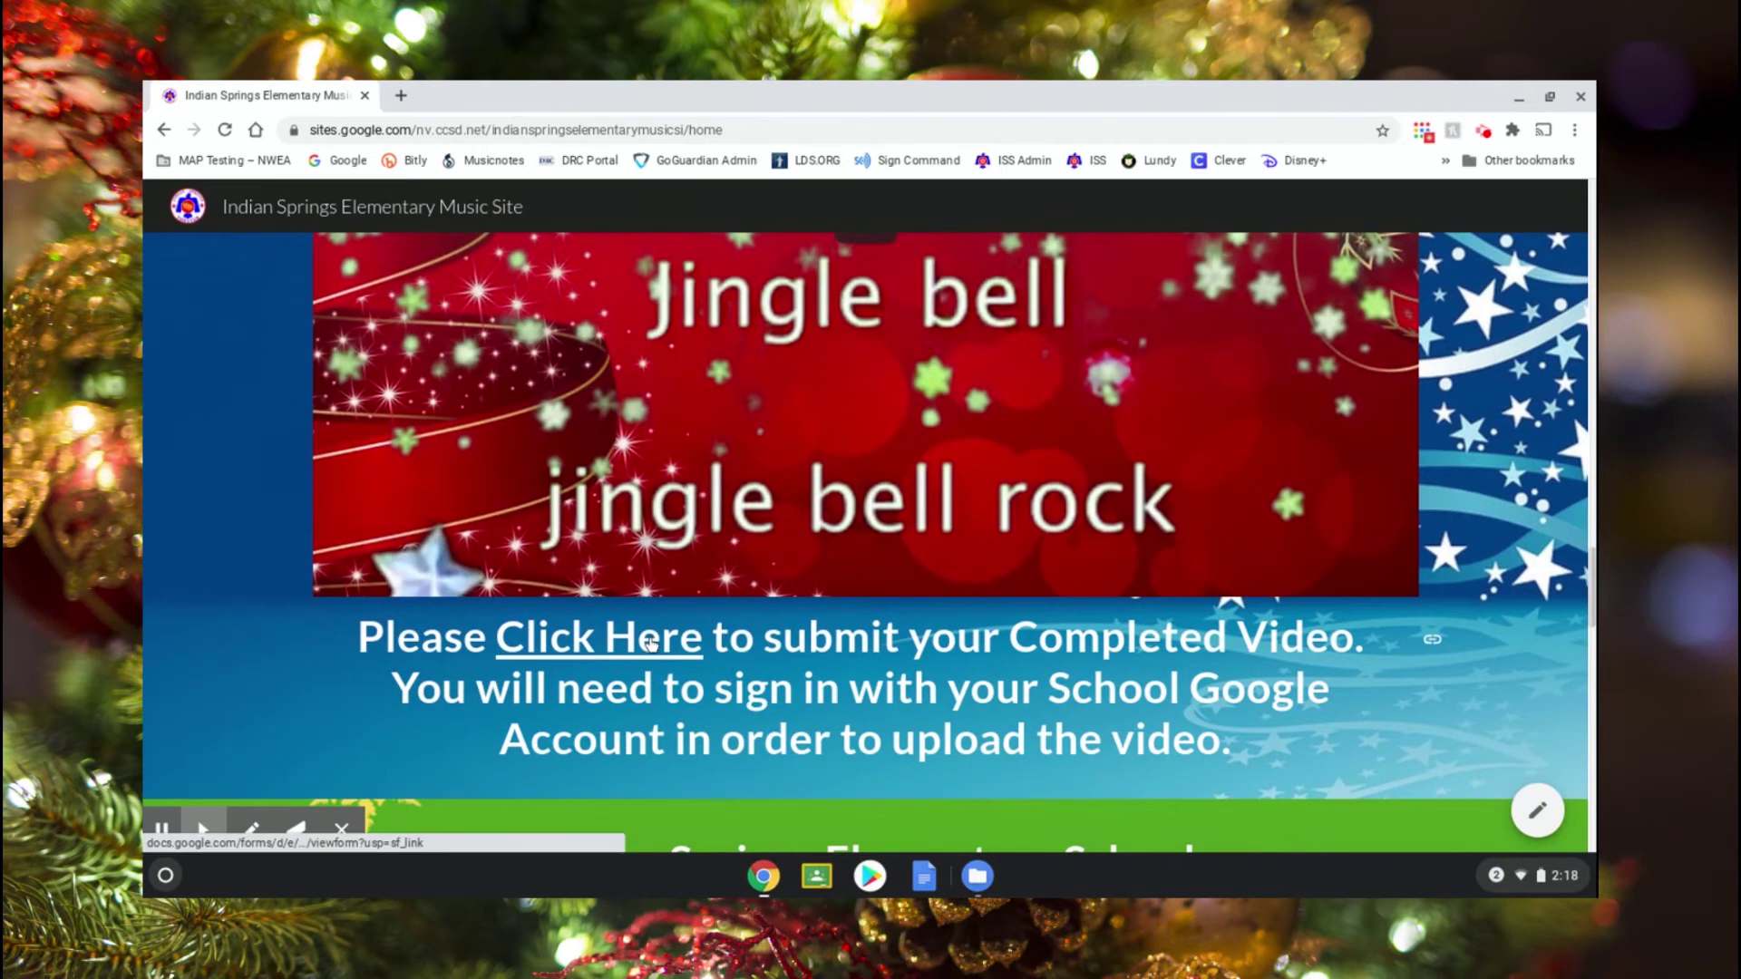
scroll(650, 642, up, 10)
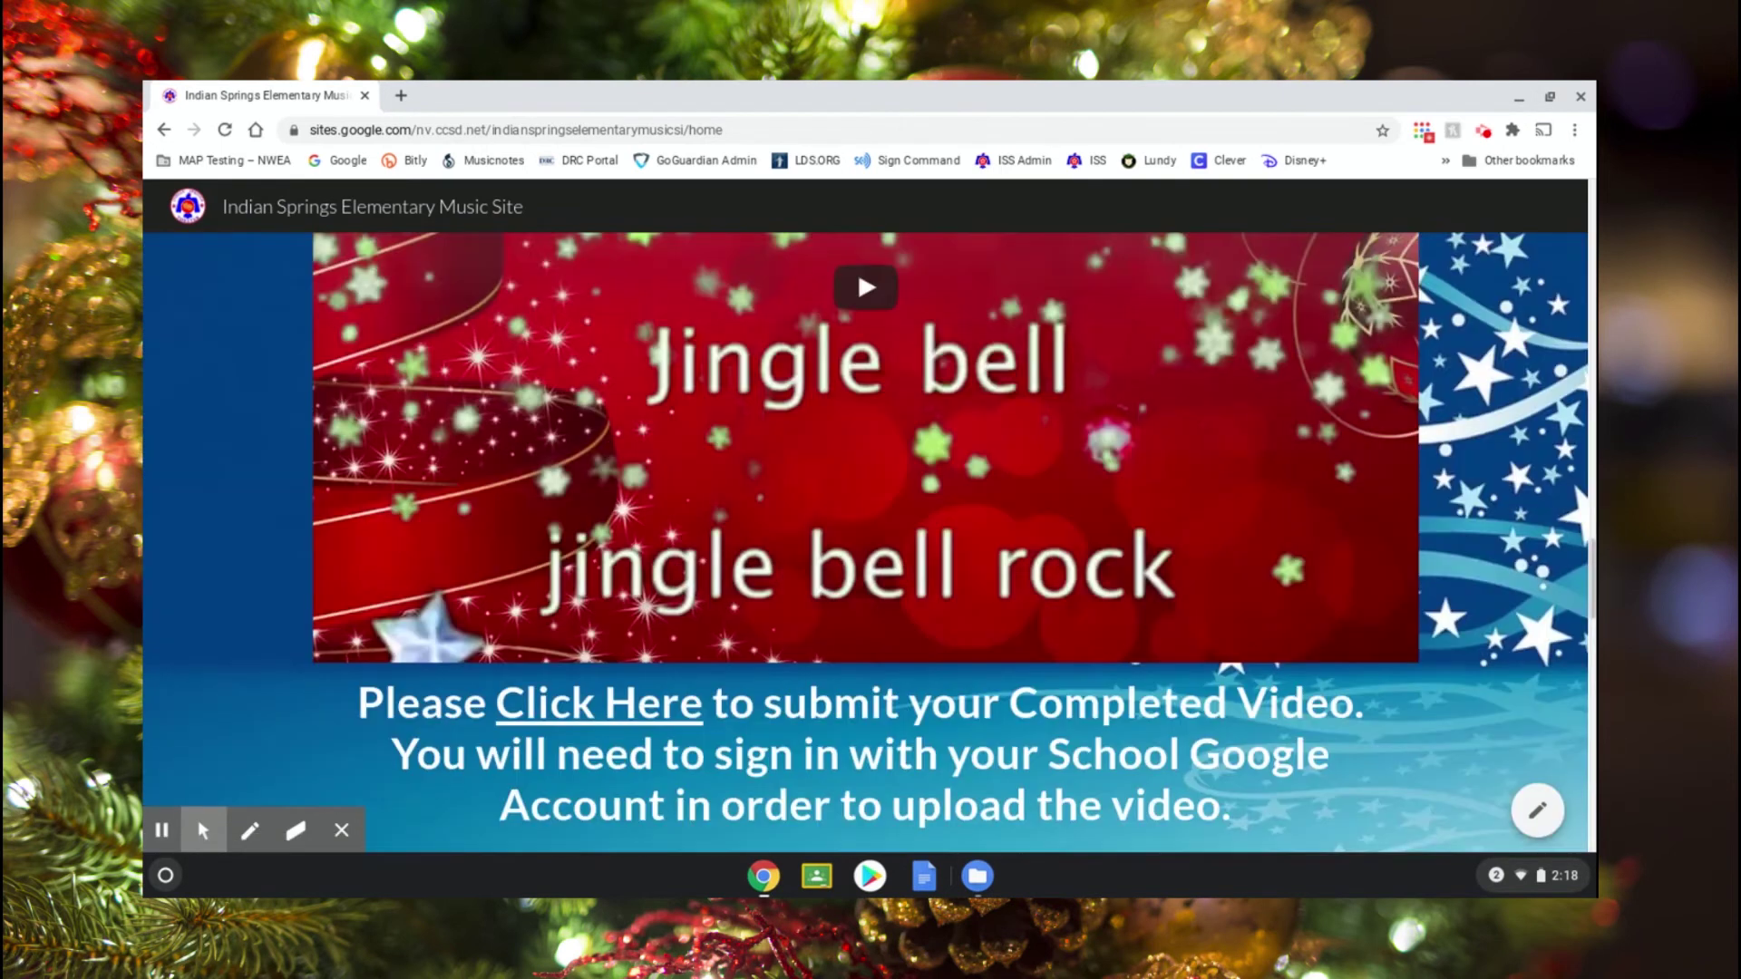
scroll(869, 542, down, 8)
scroll(869, 542, down, 5)
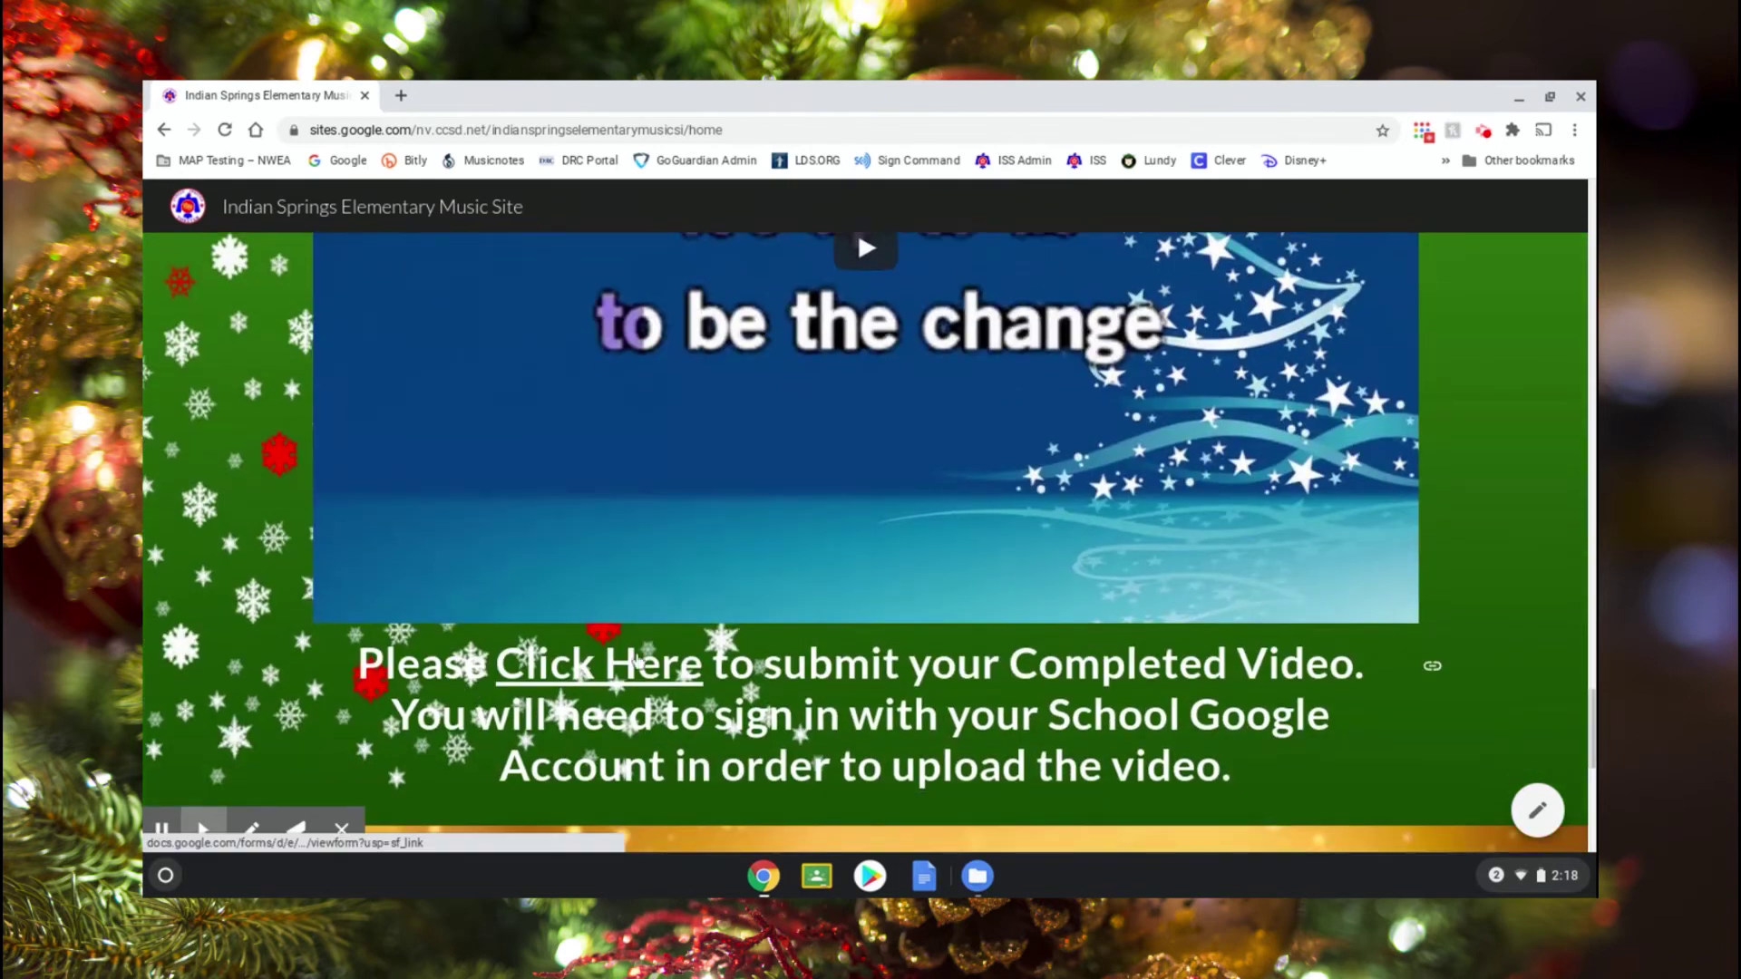
scroll(637, 662, down, 6)
scroll(638, 662, up, 2)
scroll(638, 662, down, 4)
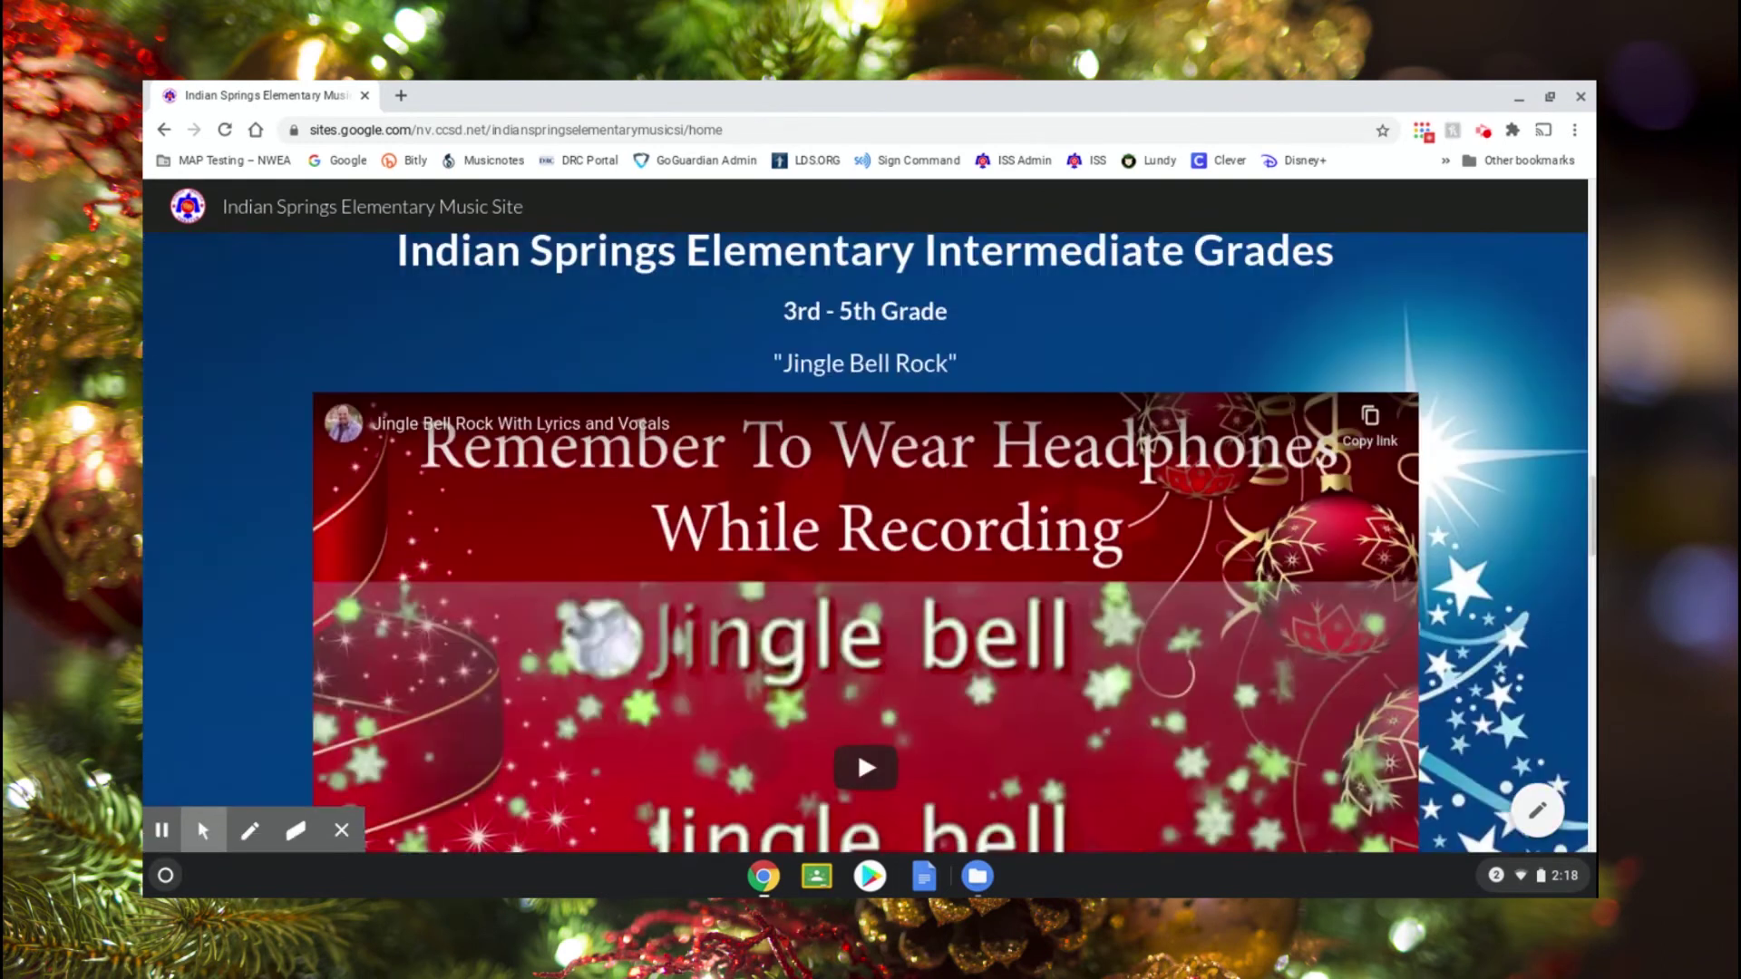
scroll(868, 542, up, 2)
scroll(869, 542, down, 3)
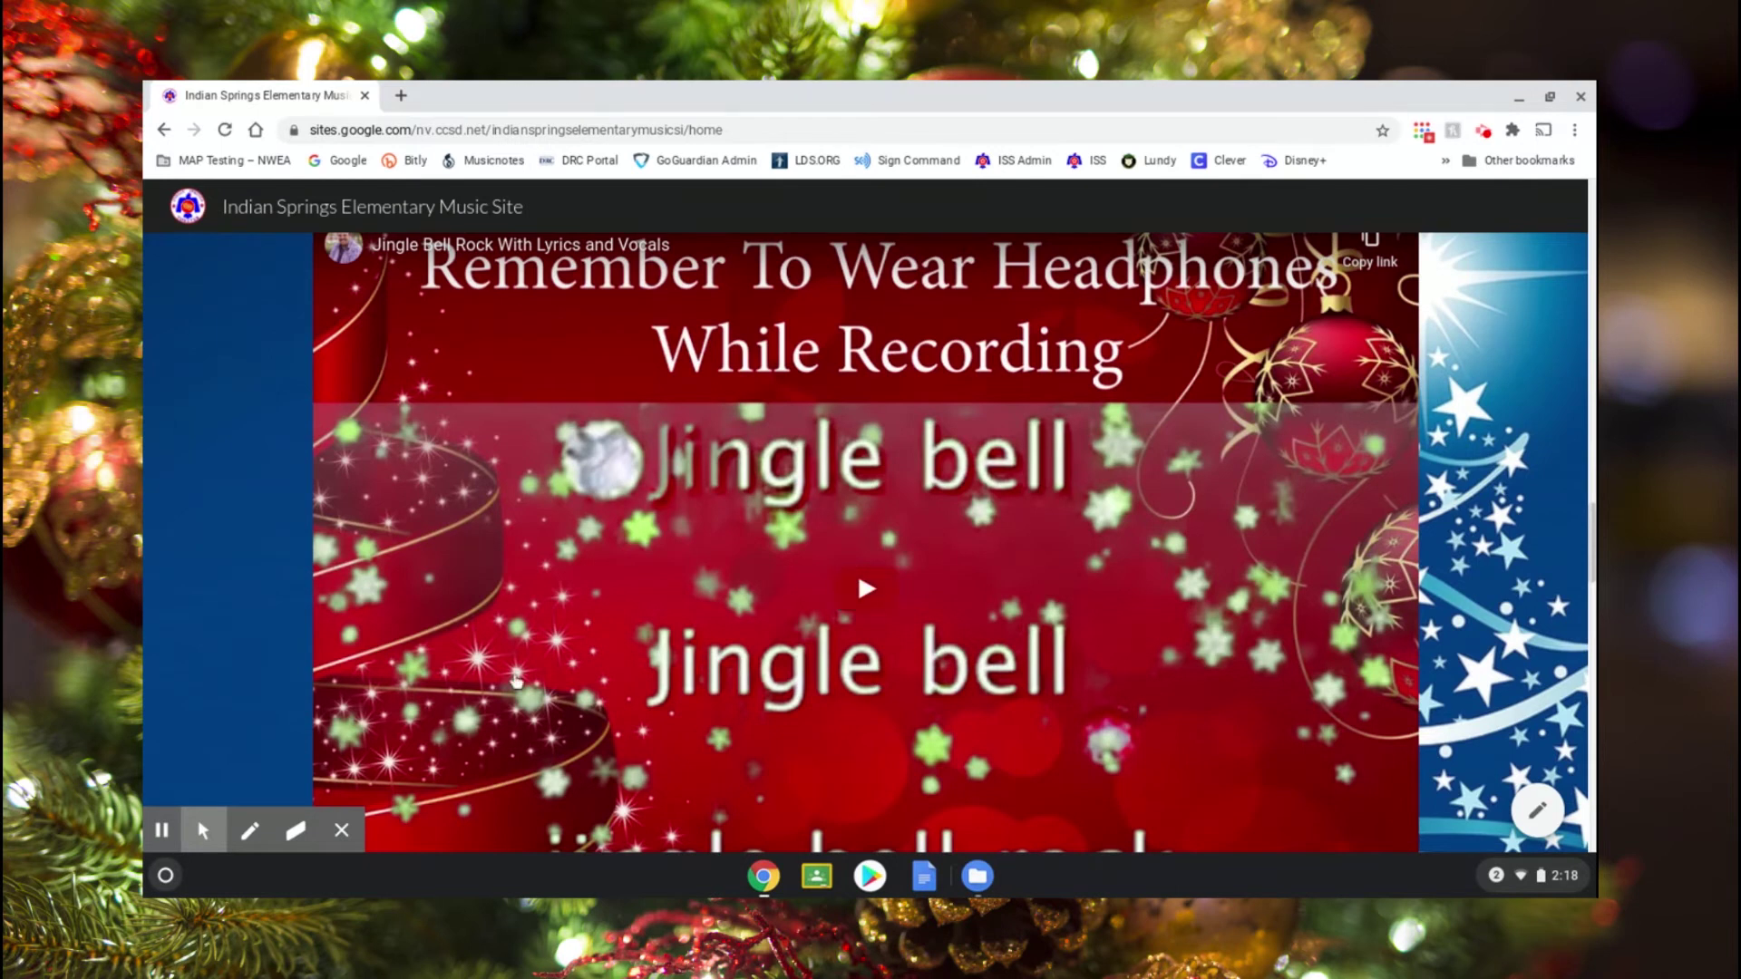
click(203, 830)
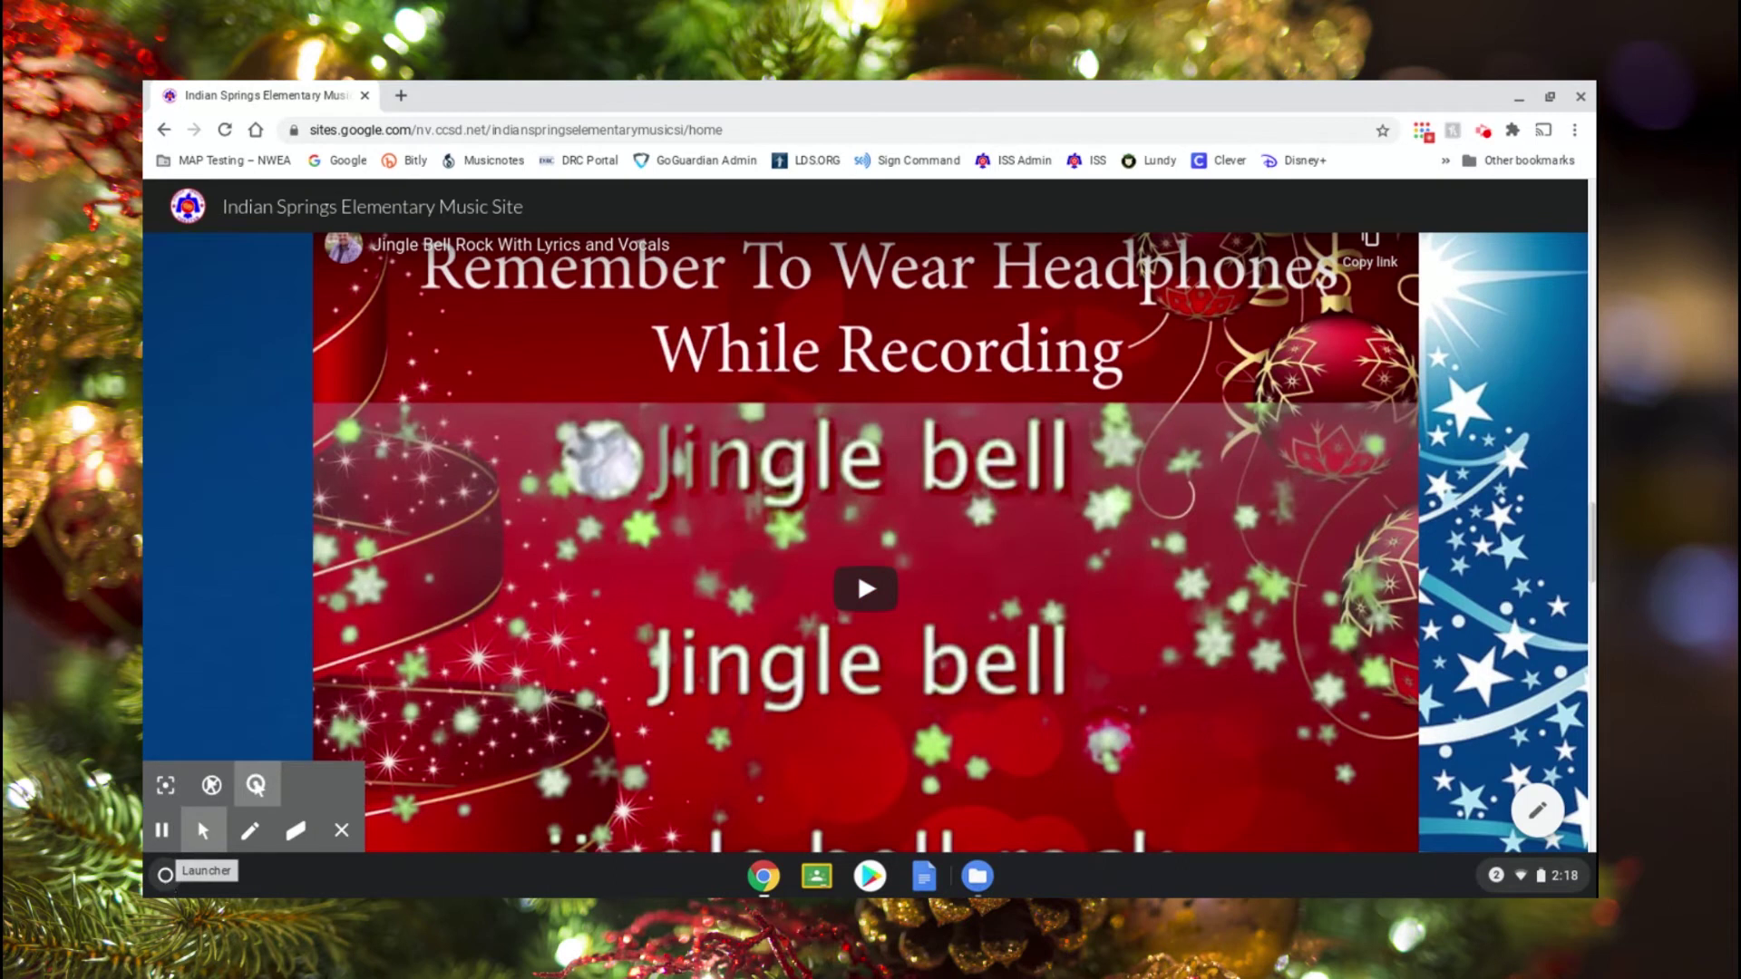
Step: Search the ChromeOS Launcher for 'camera' and launch the Camera app
click(165, 875)
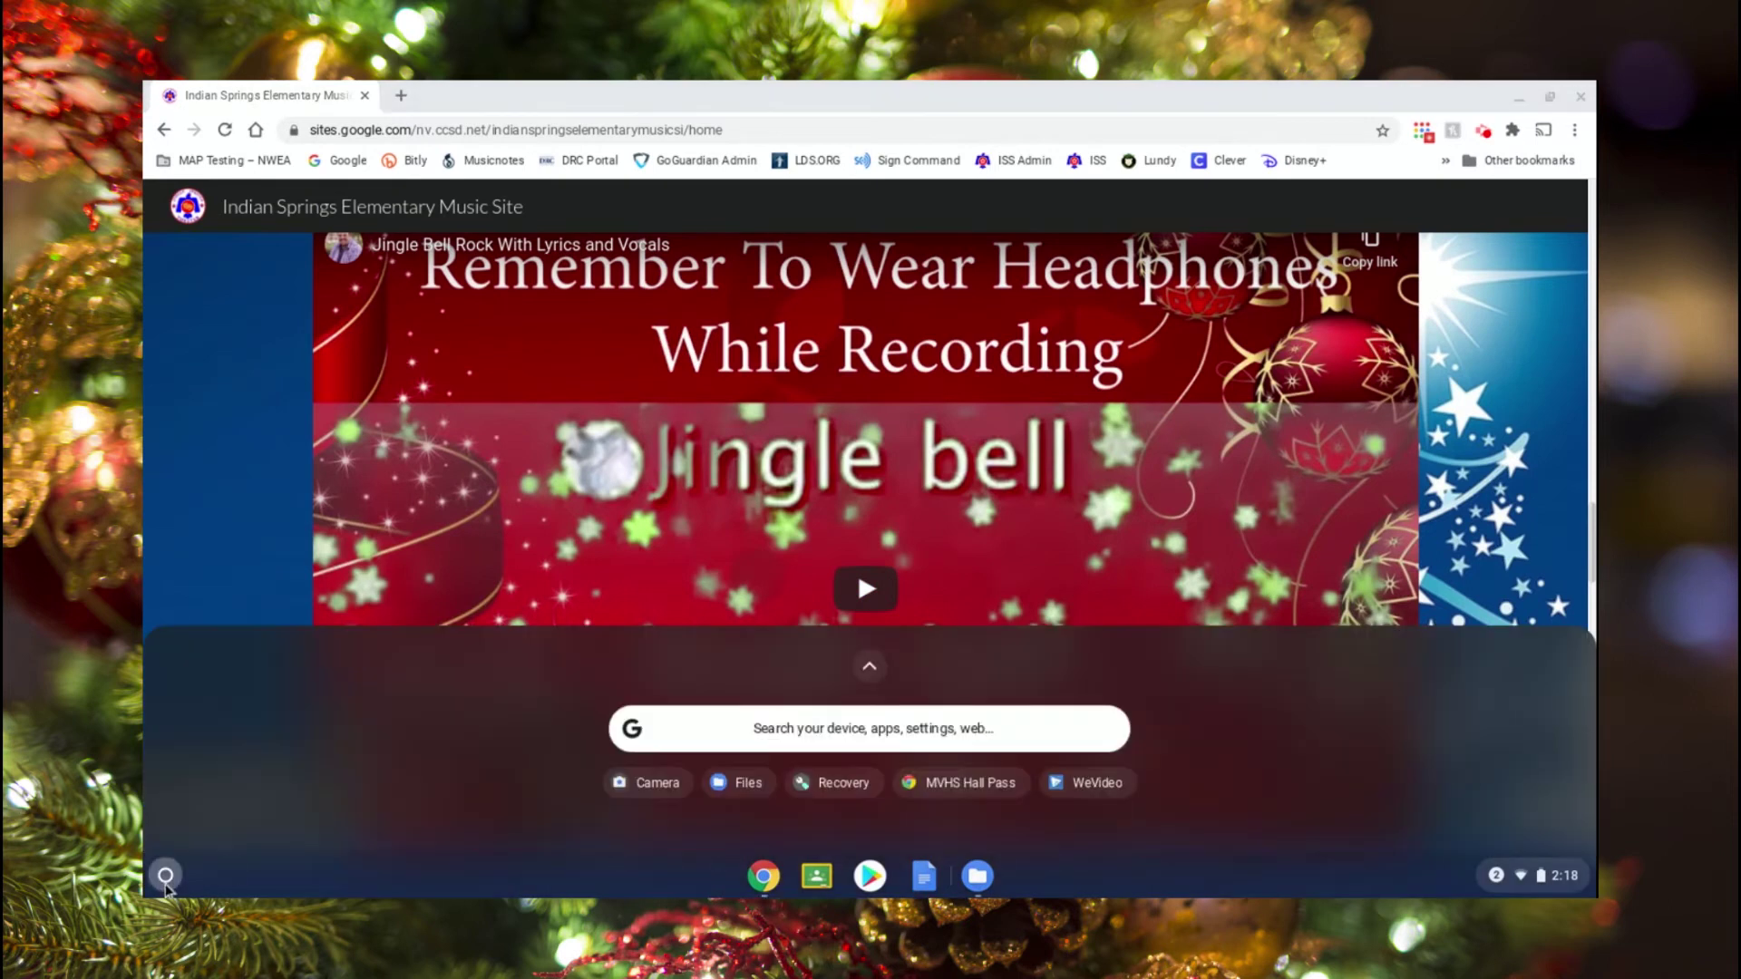
click(673, 736)
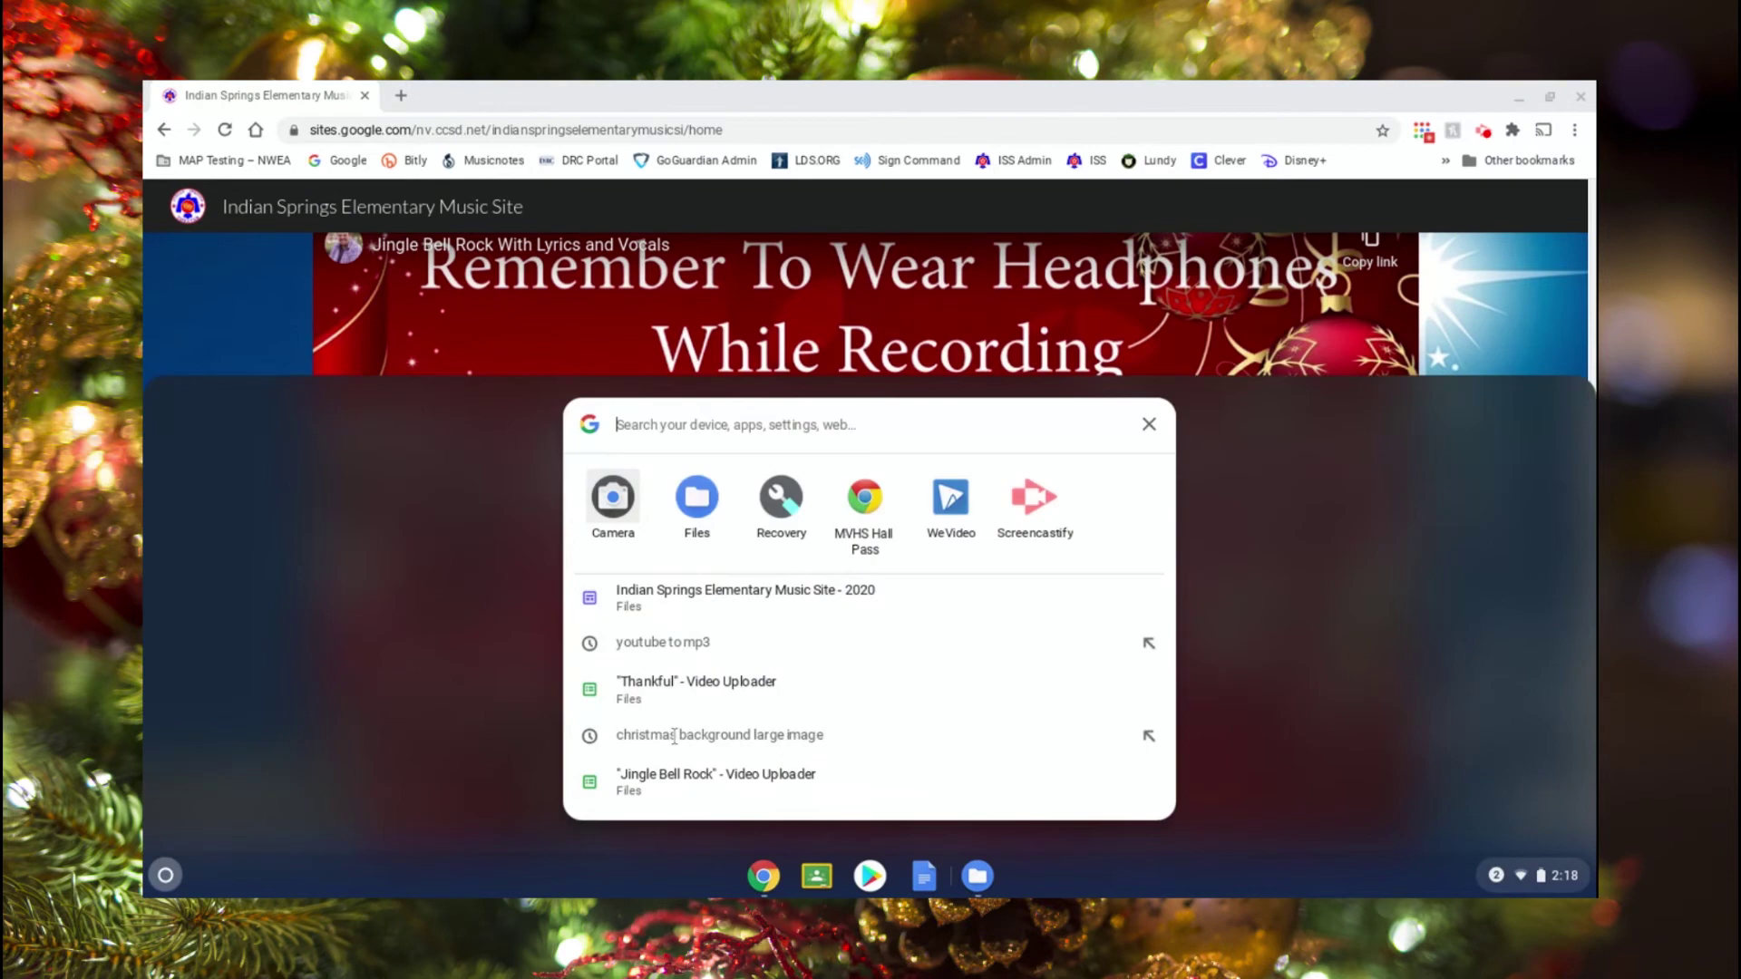
text(camerq)
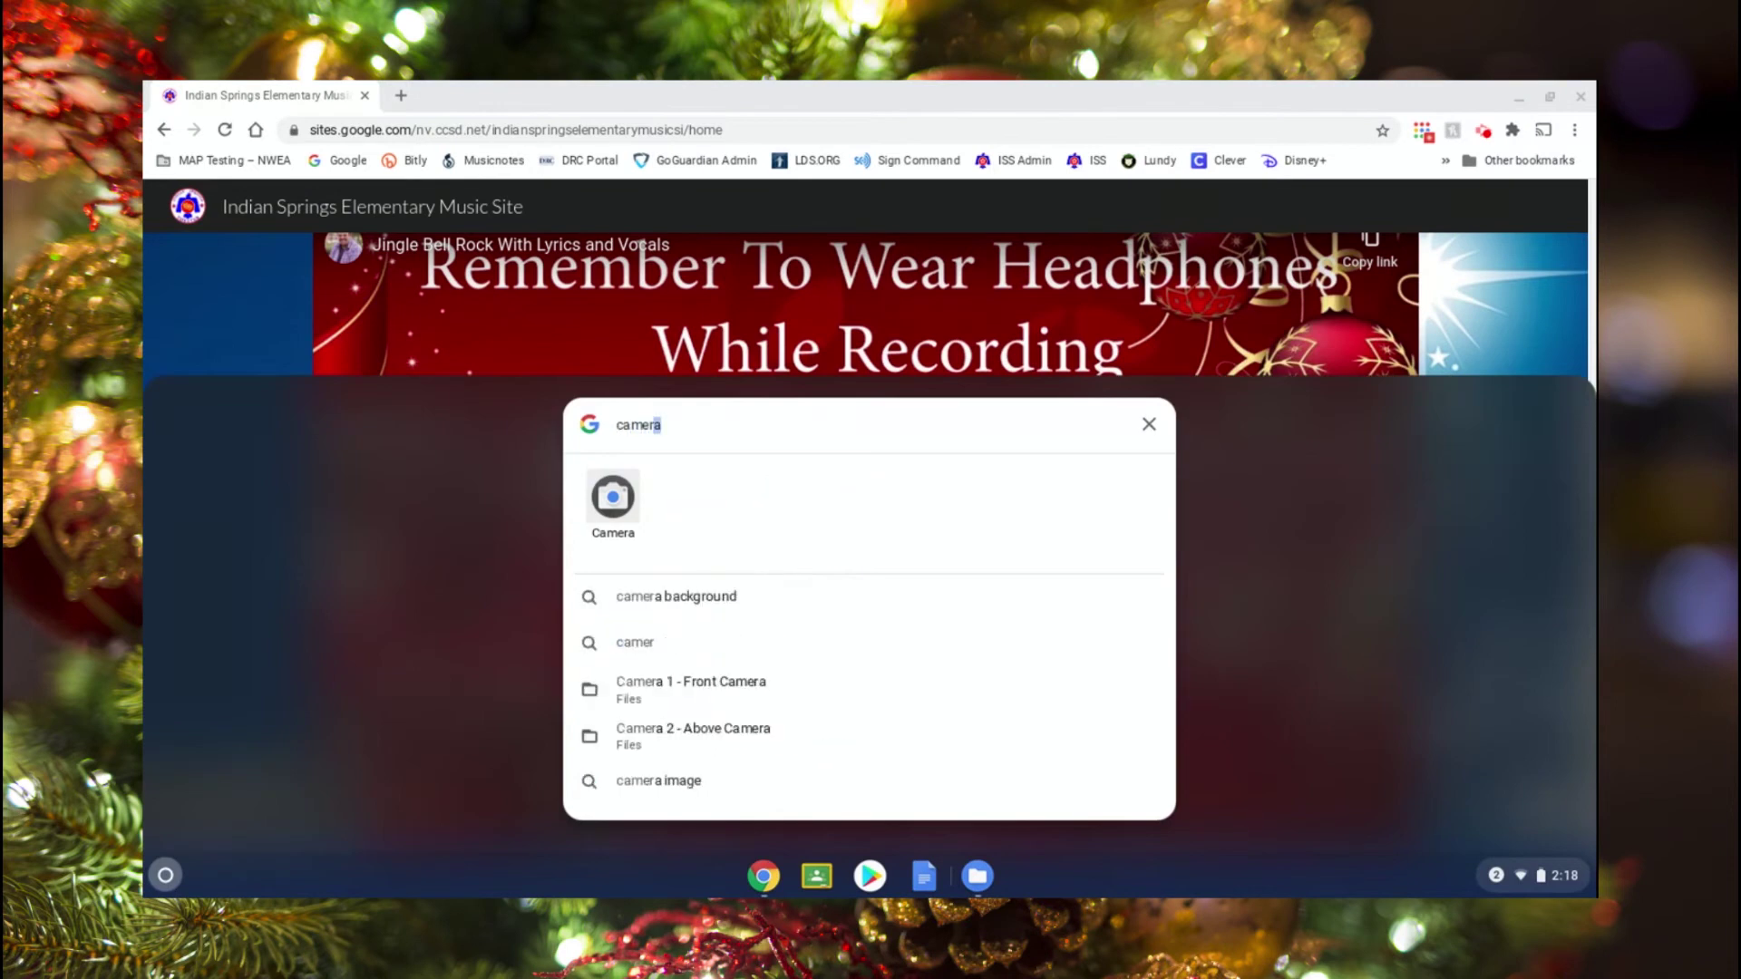
key(BackSpace)
text(a)
click(616, 500)
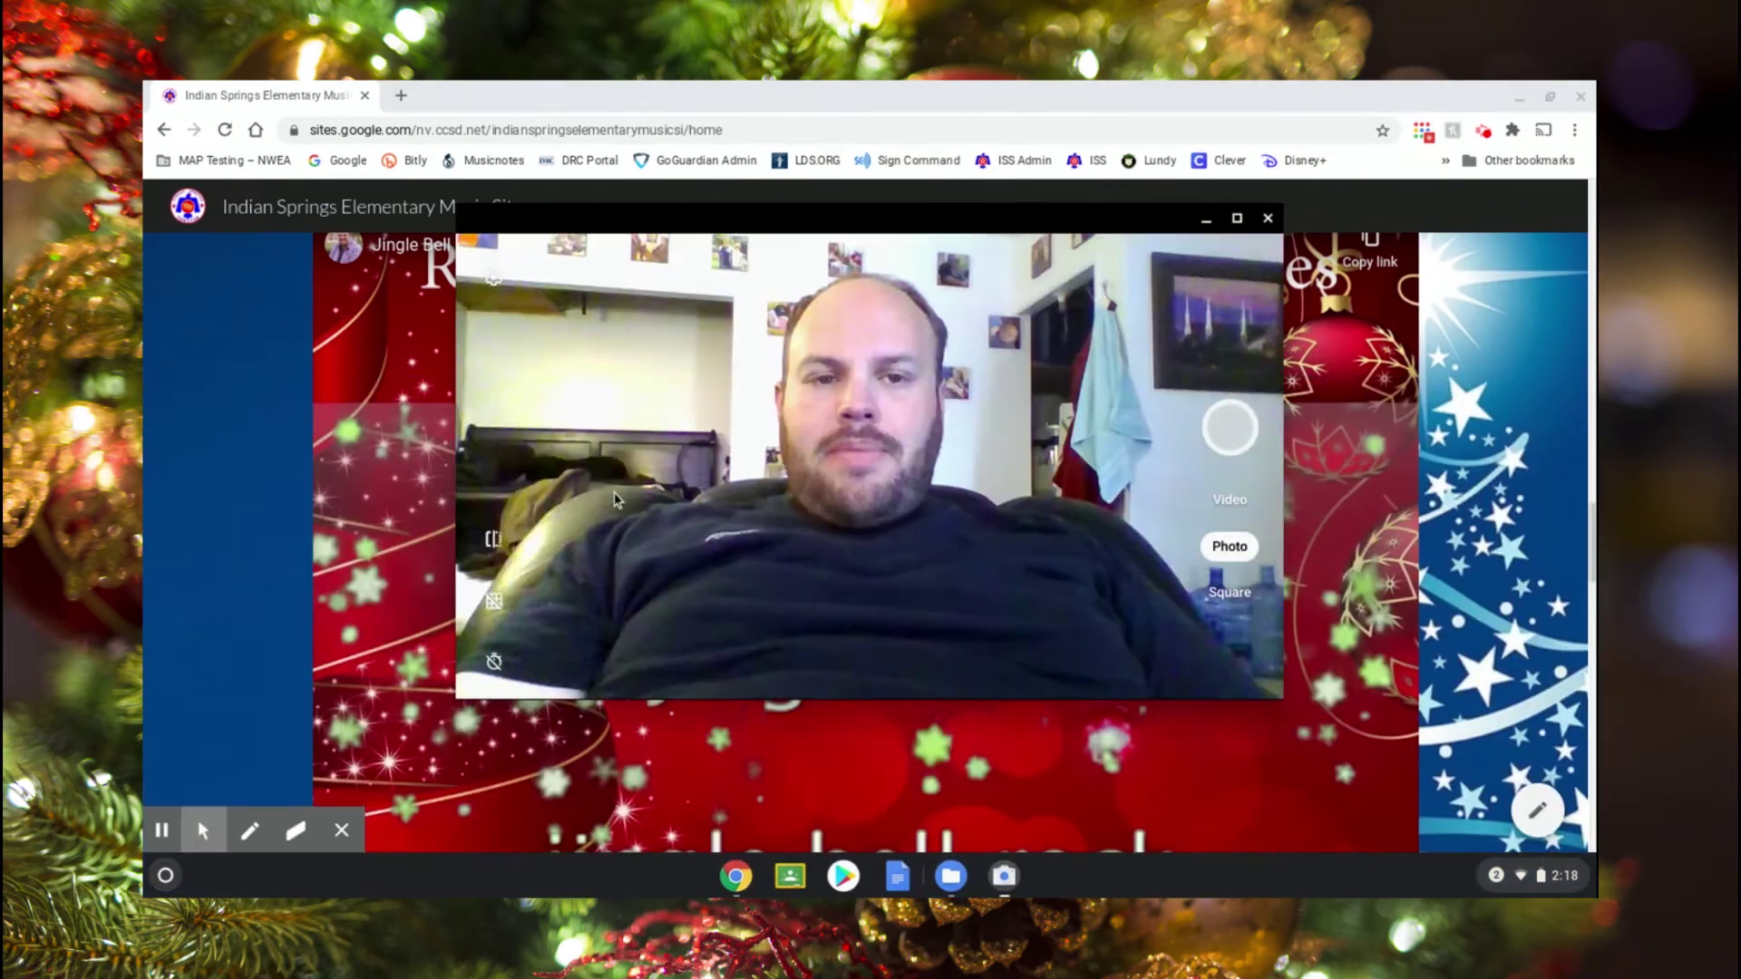
Step: Maximize the Camera app window to full screen
click(1237, 218)
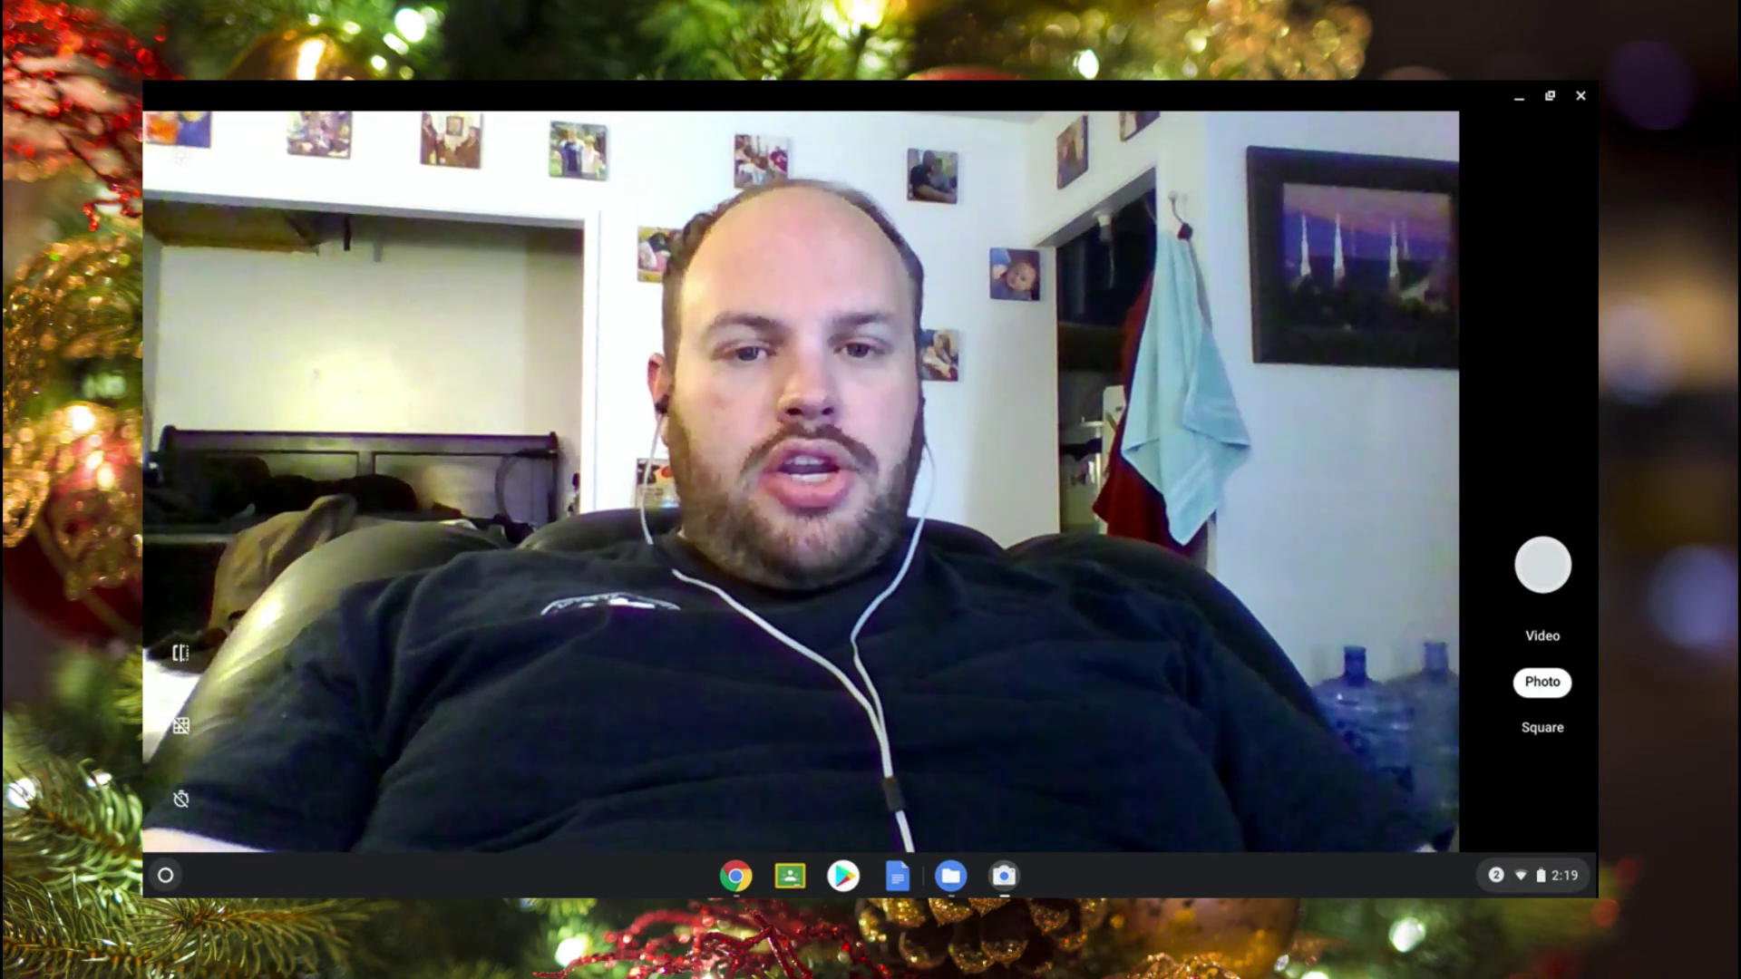
Step: Switch Camera to Video mode and start recording
click(1542, 639)
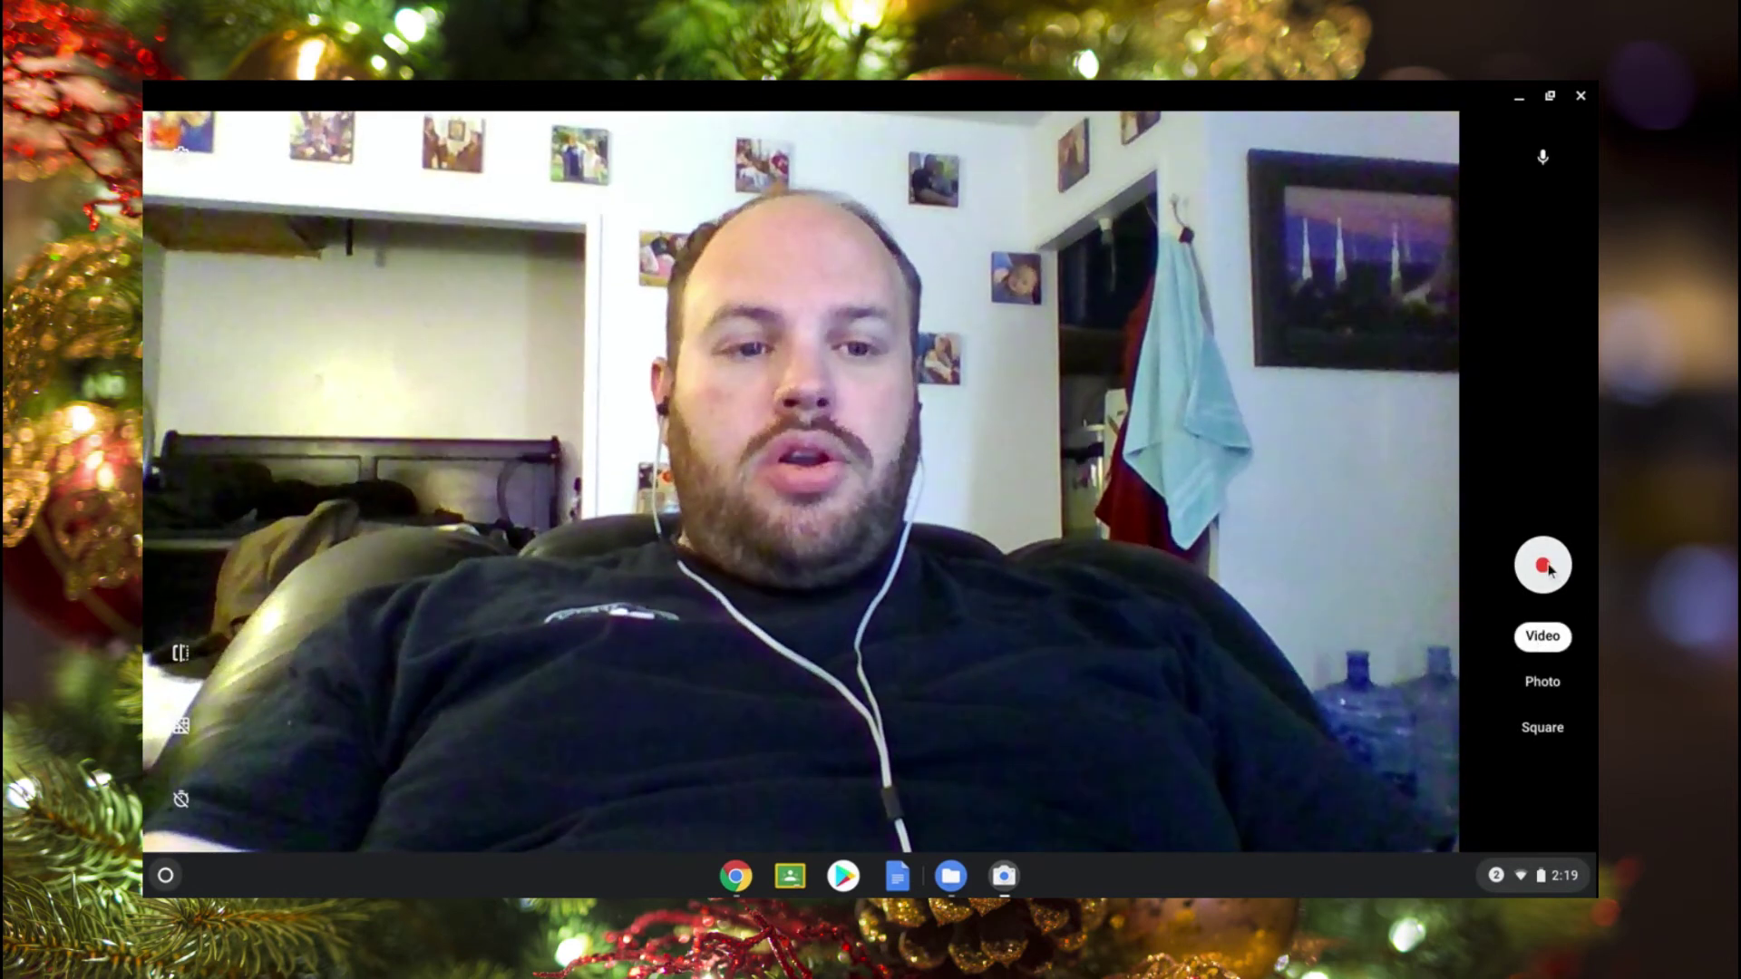
click(1545, 567)
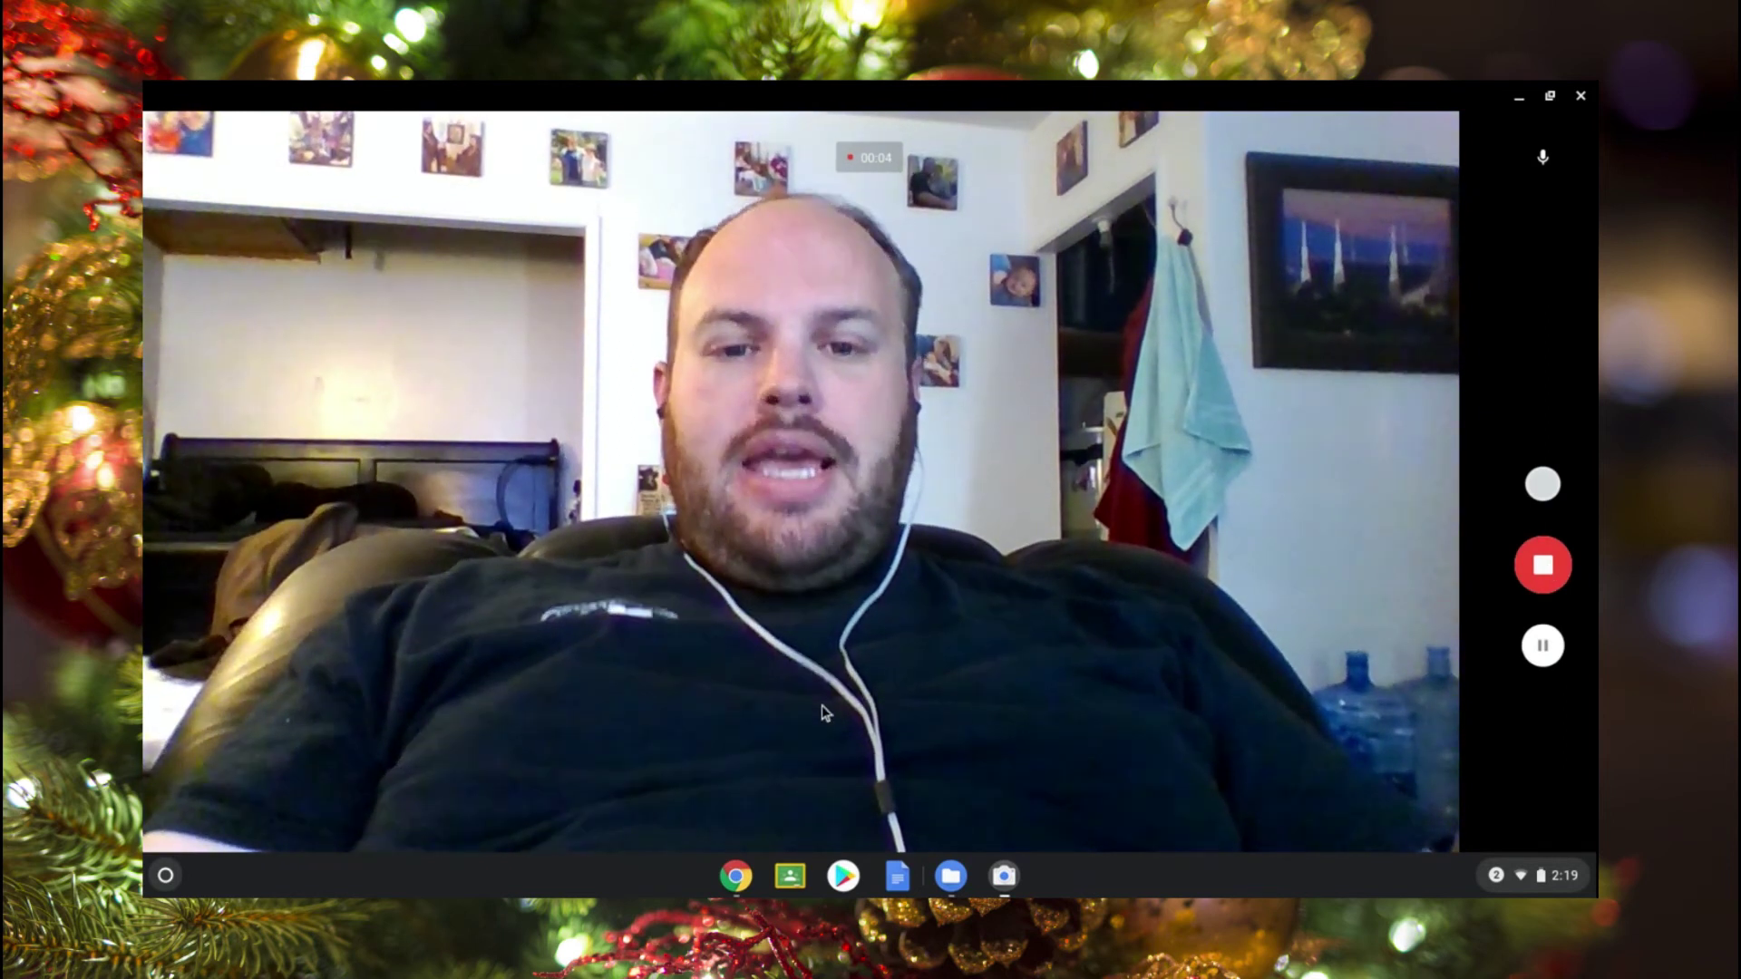
Step: Back in Chrome, play the Jingle Bell Rock sing-along video, then pause it after the opening lyrics
click(732, 880)
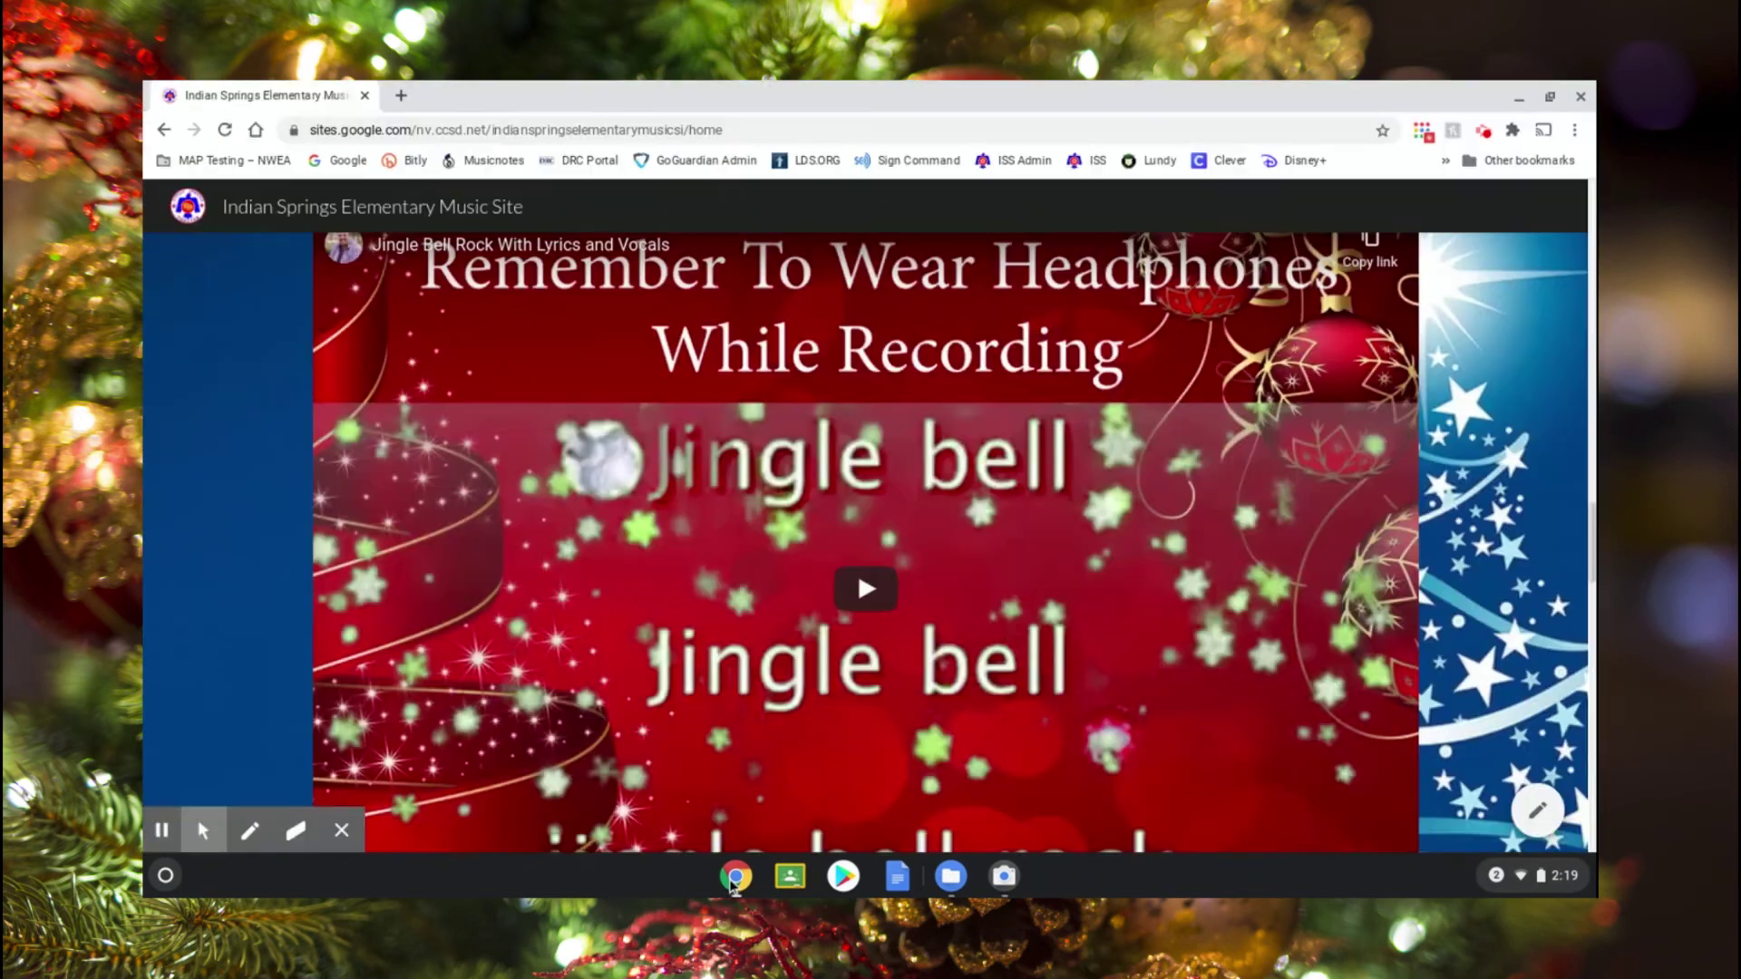
click(864, 588)
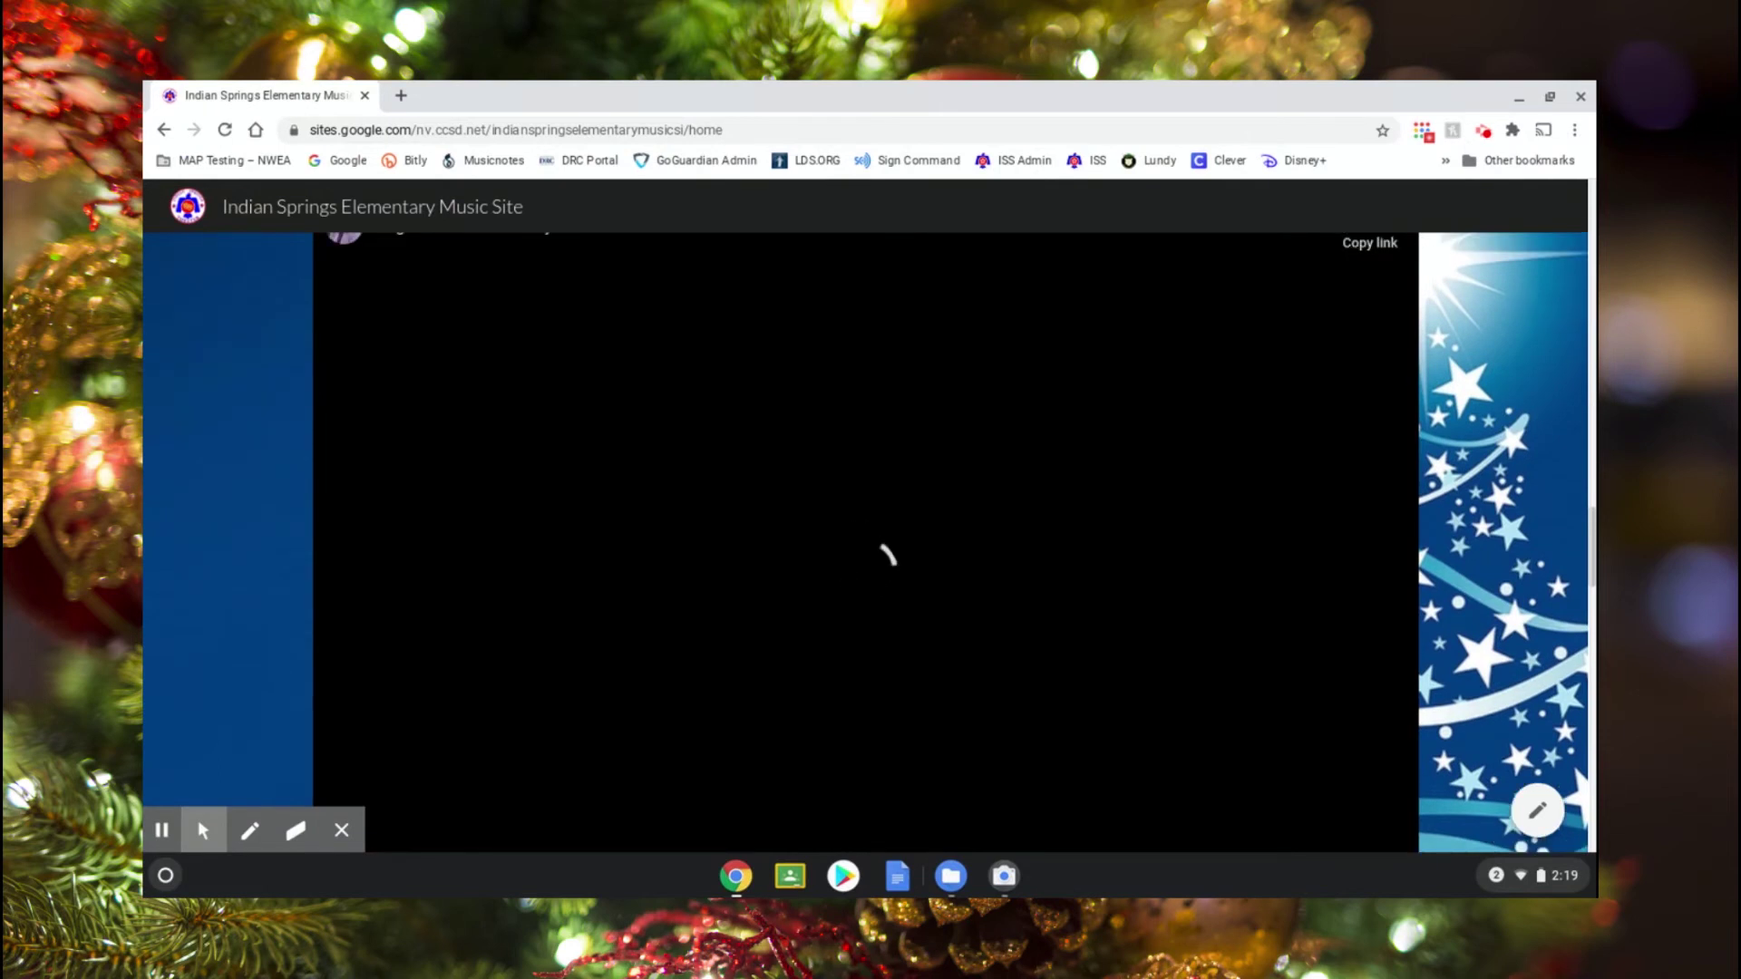
scroll(866, 544, down, 1)
scroll(866, 544, up, 1)
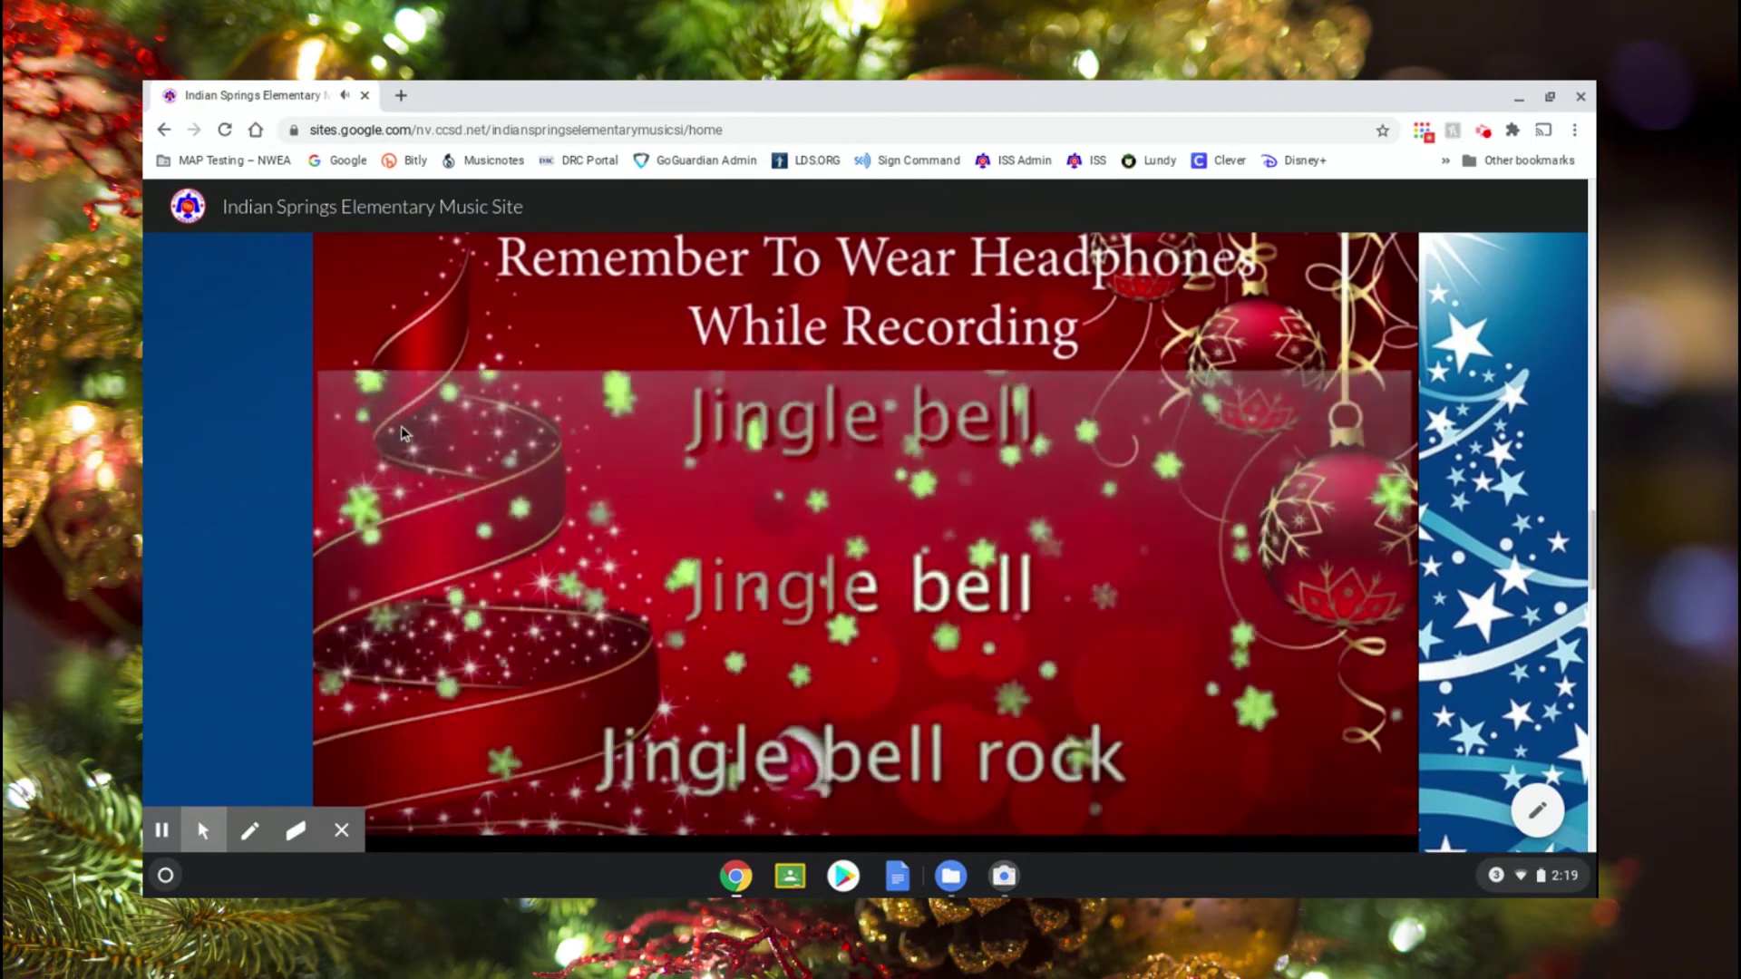
click(590, 456)
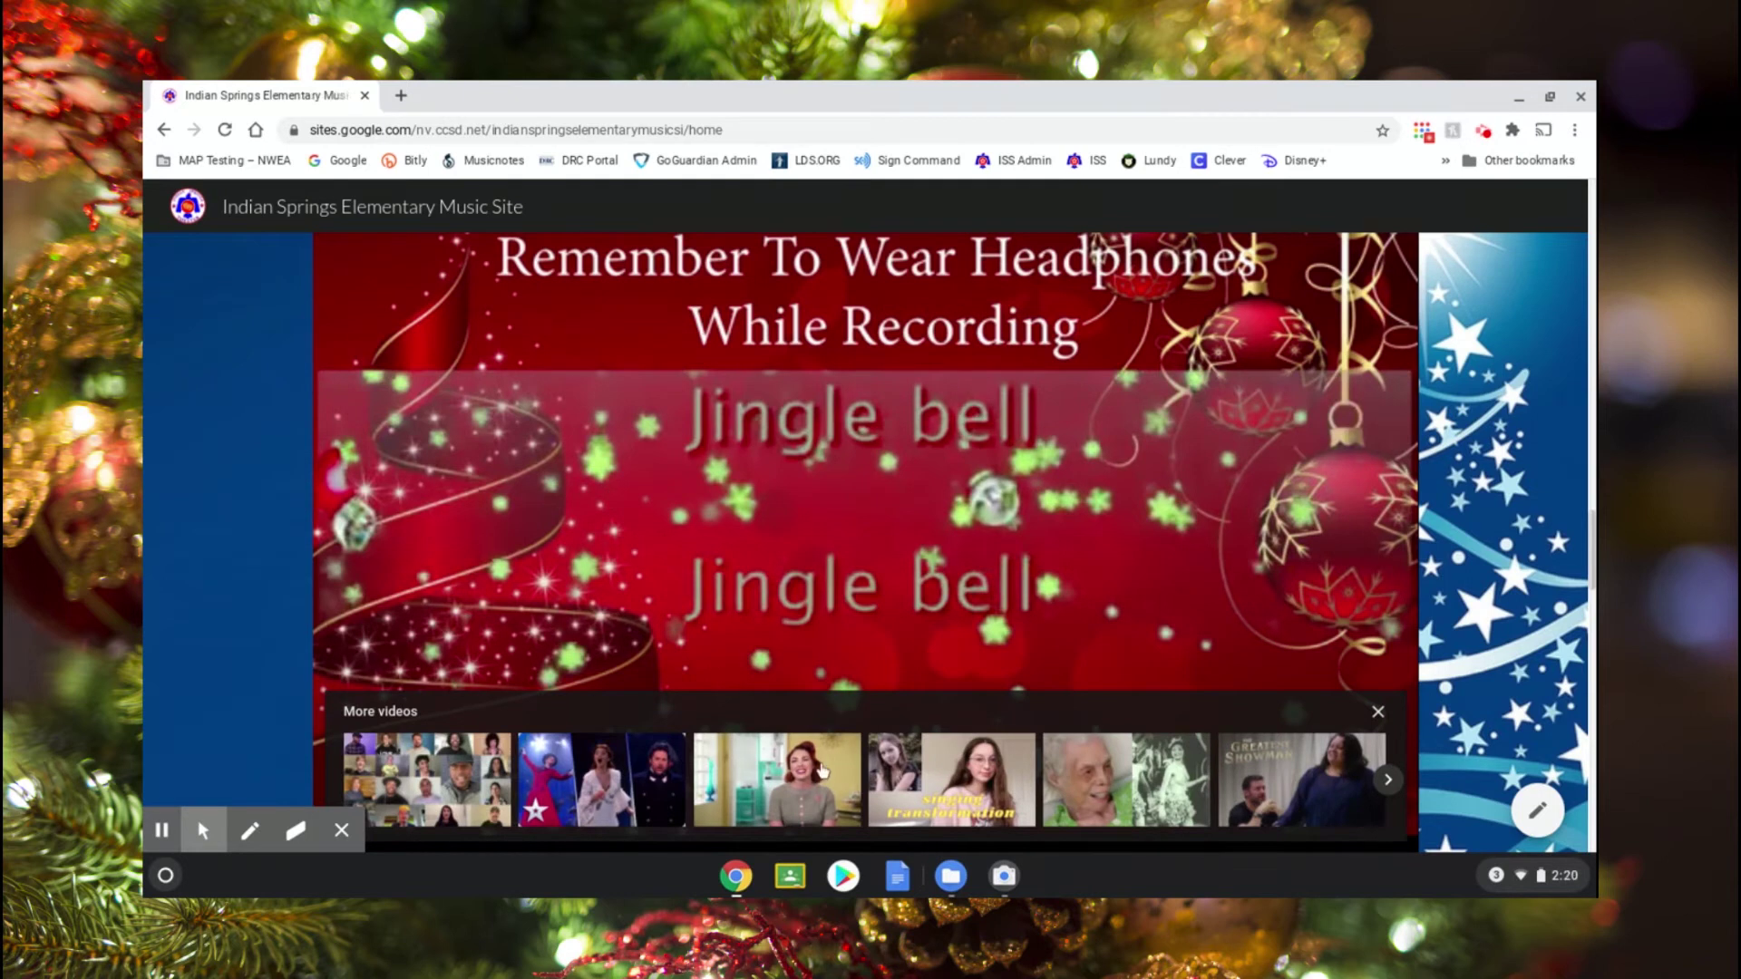
Step: Return to the Camera app and stop the recording at about 40 seconds
click(1003, 877)
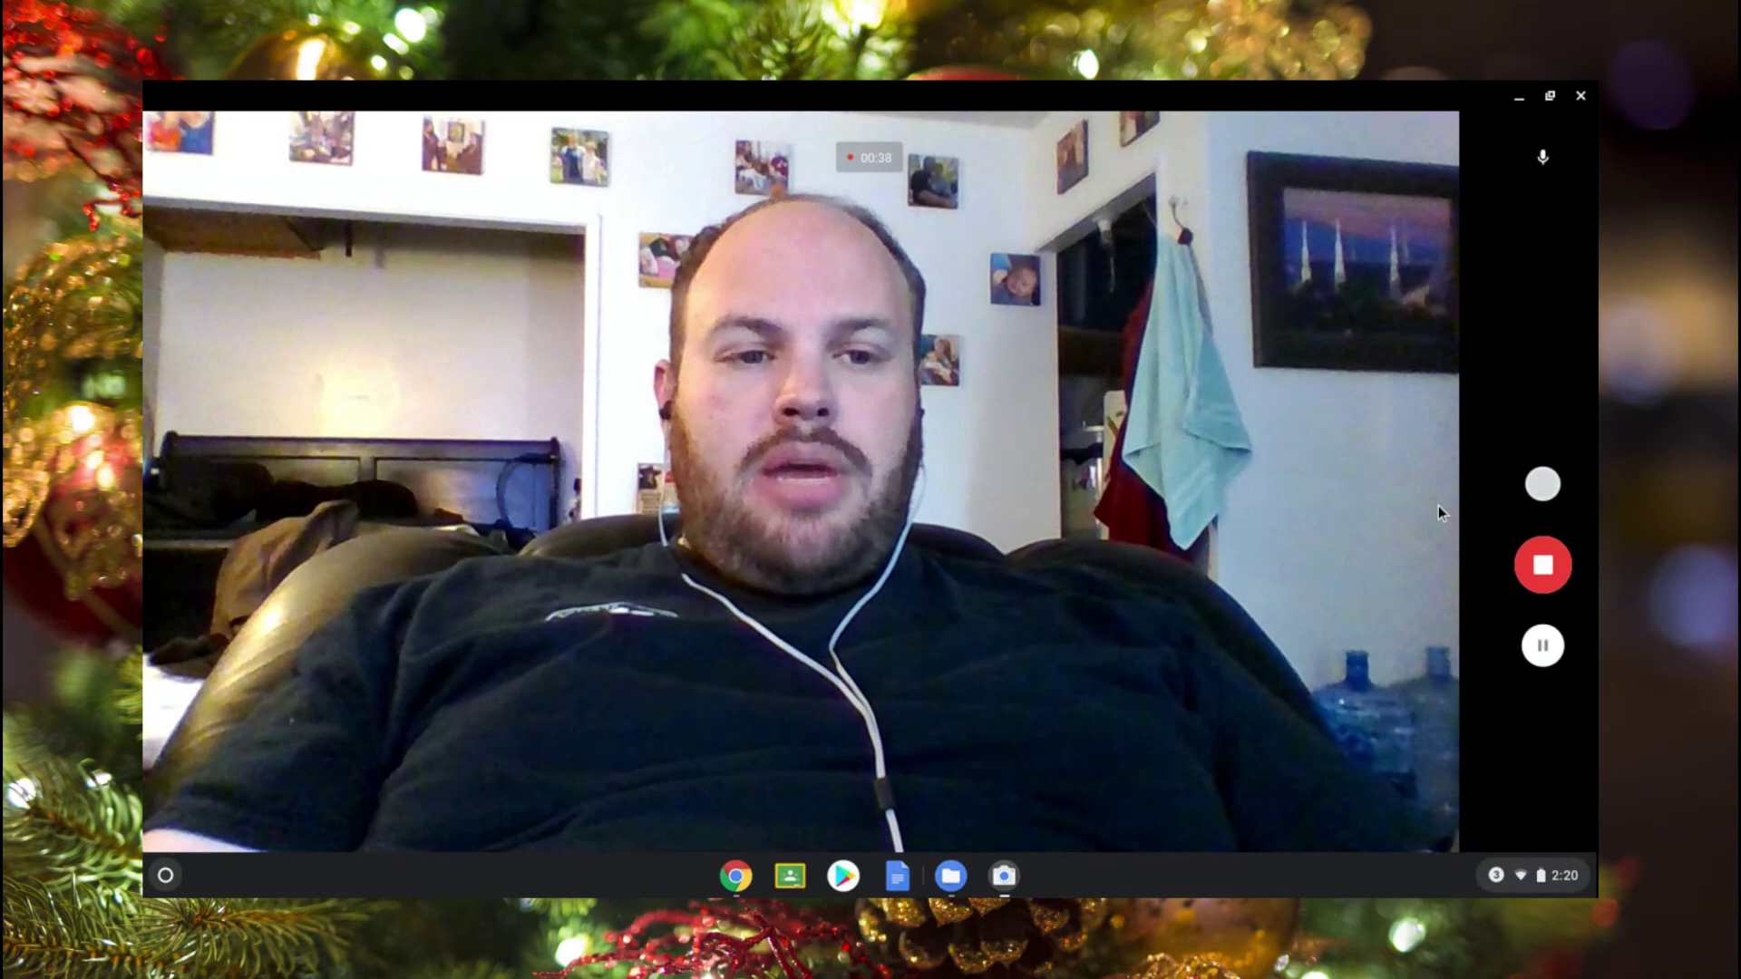
click(1542, 566)
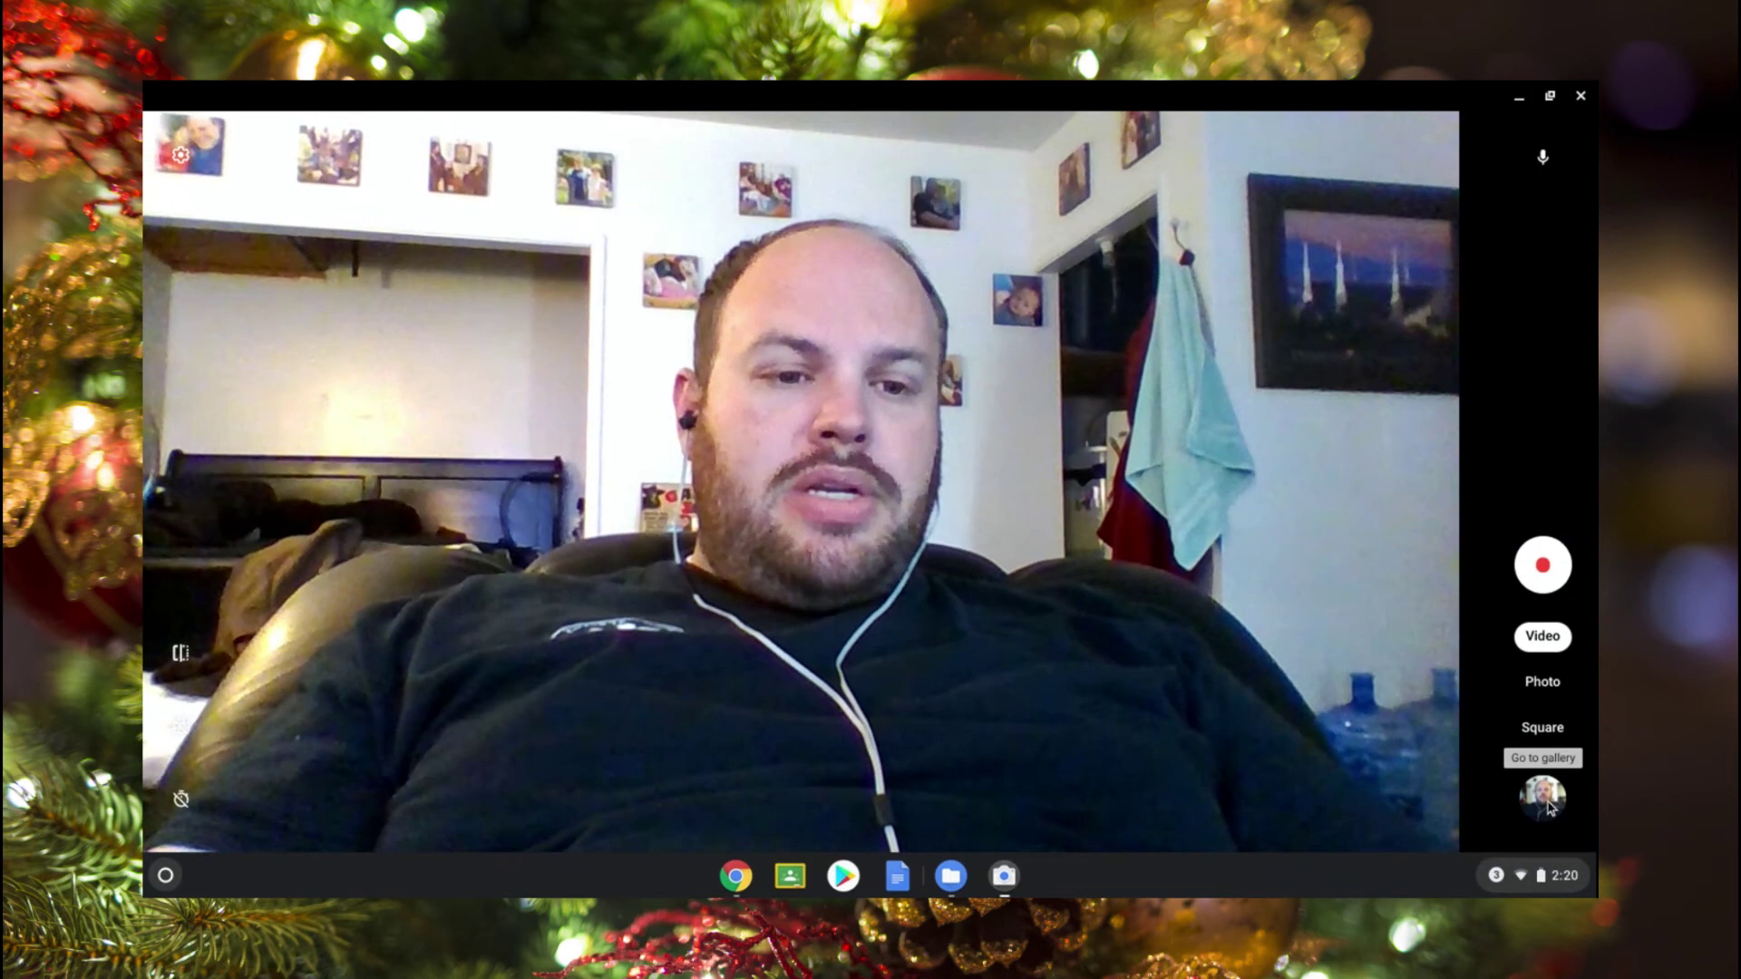
click(1545, 798)
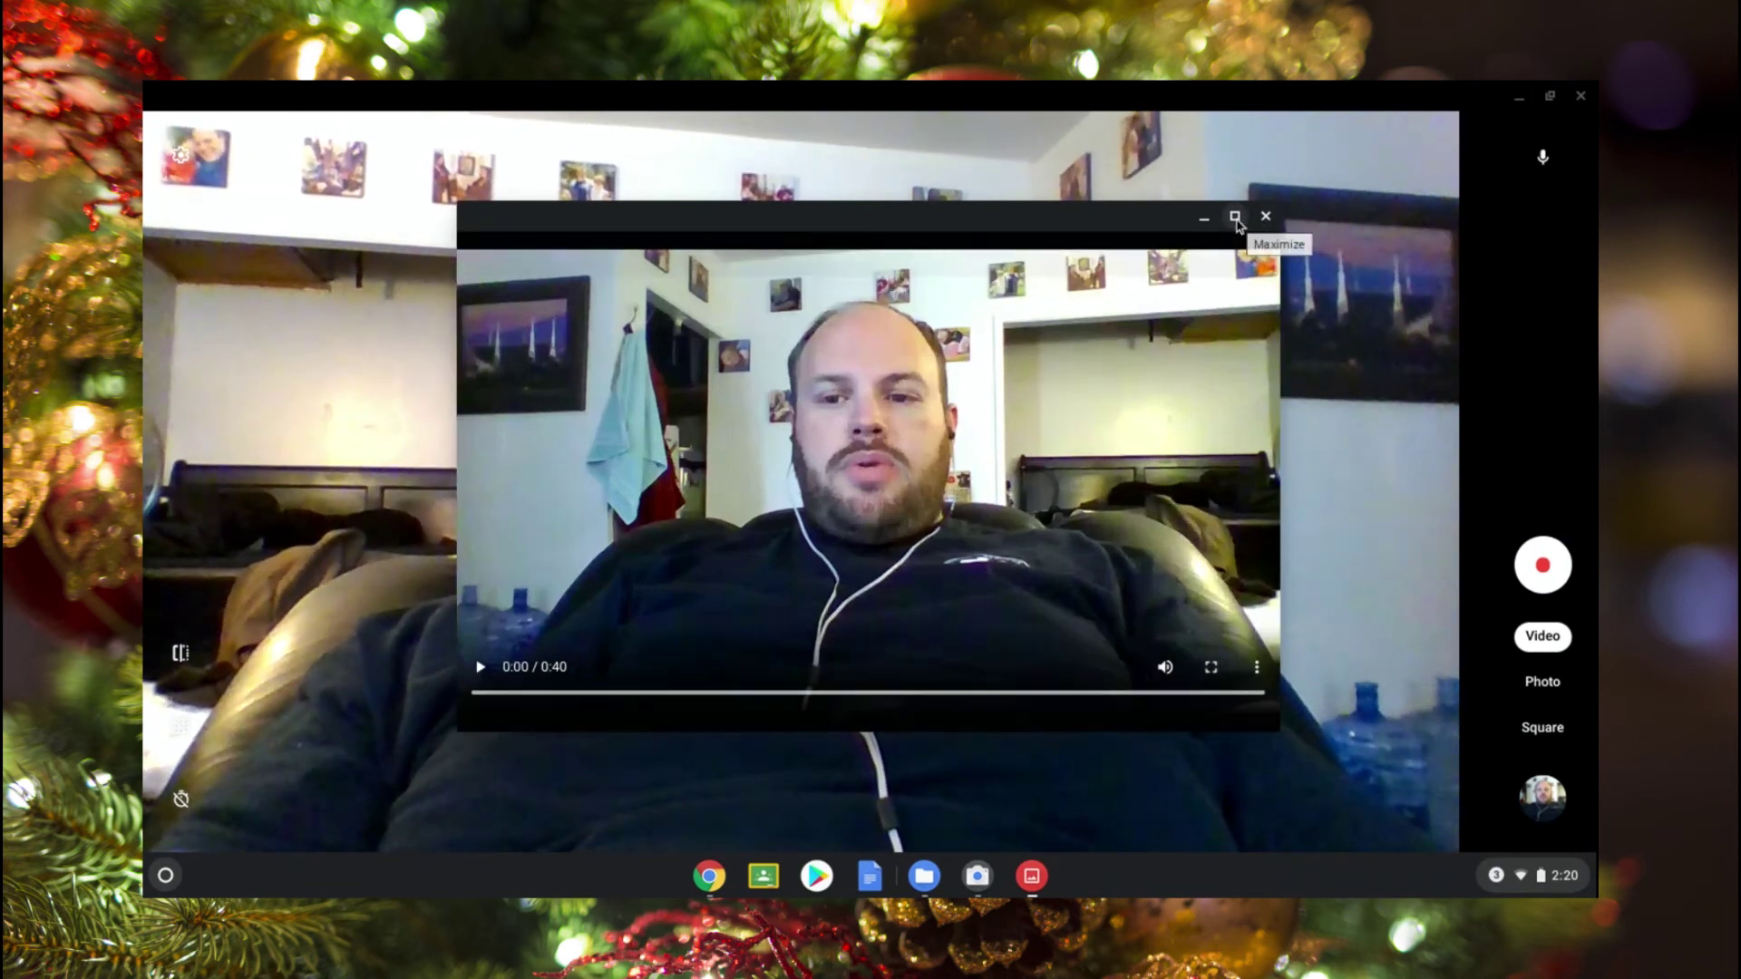
click(1236, 220)
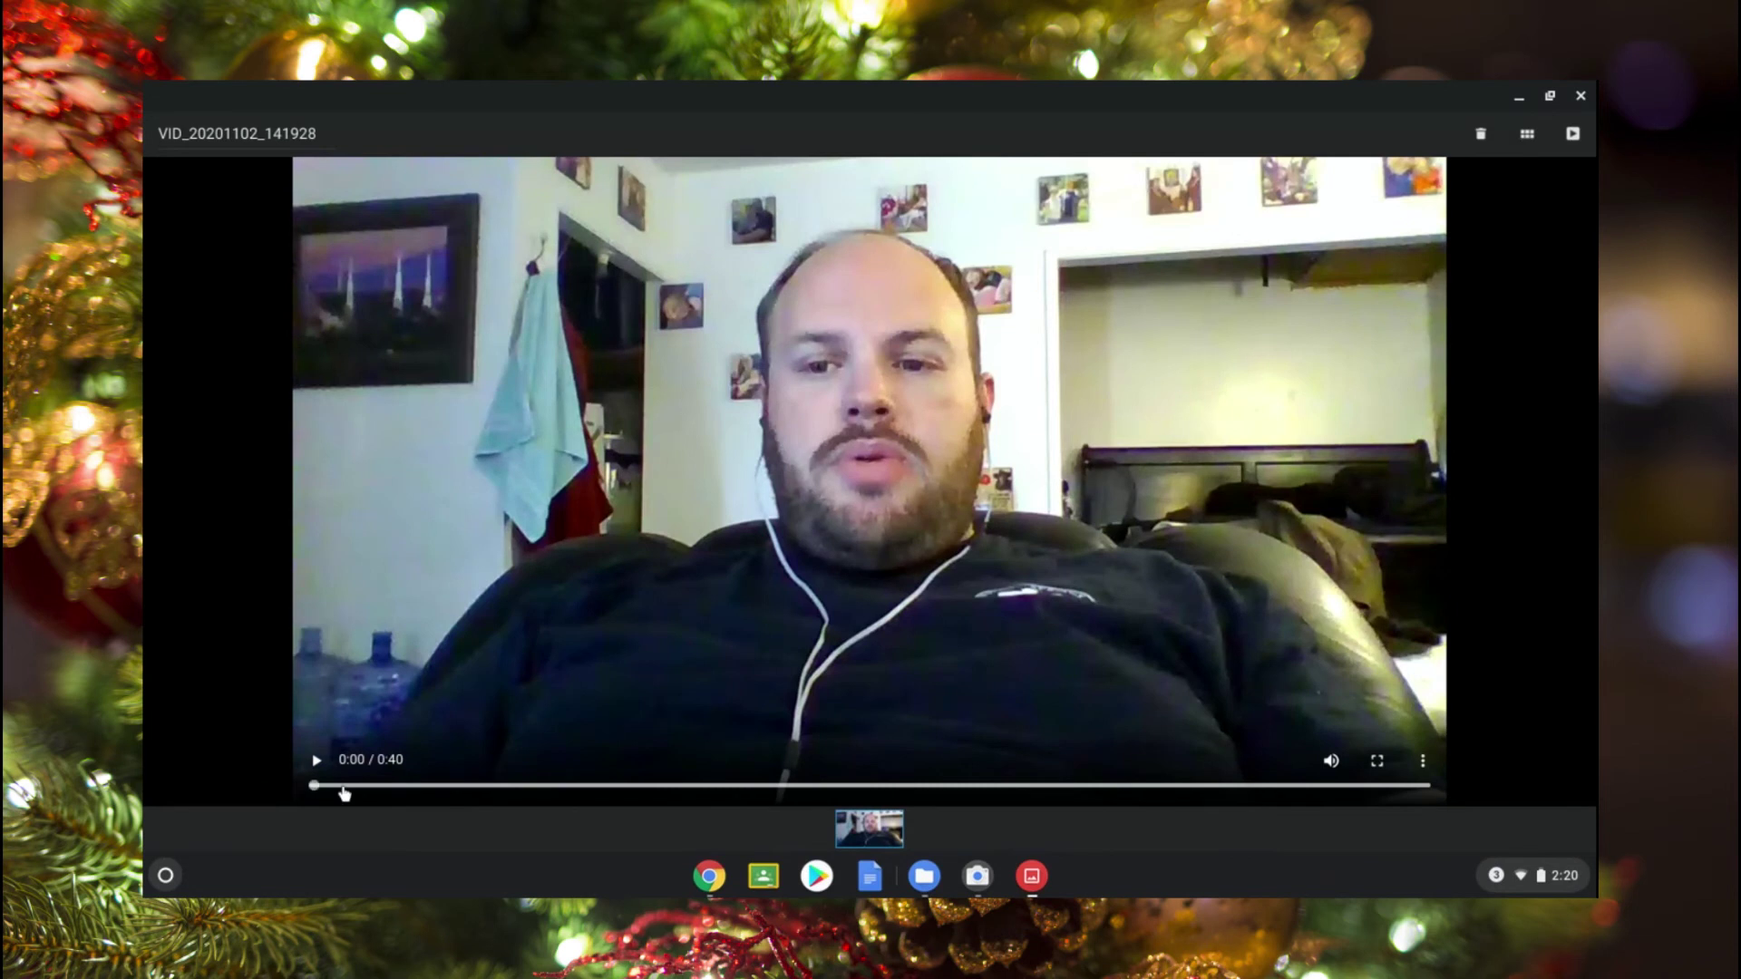
click(316, 764)
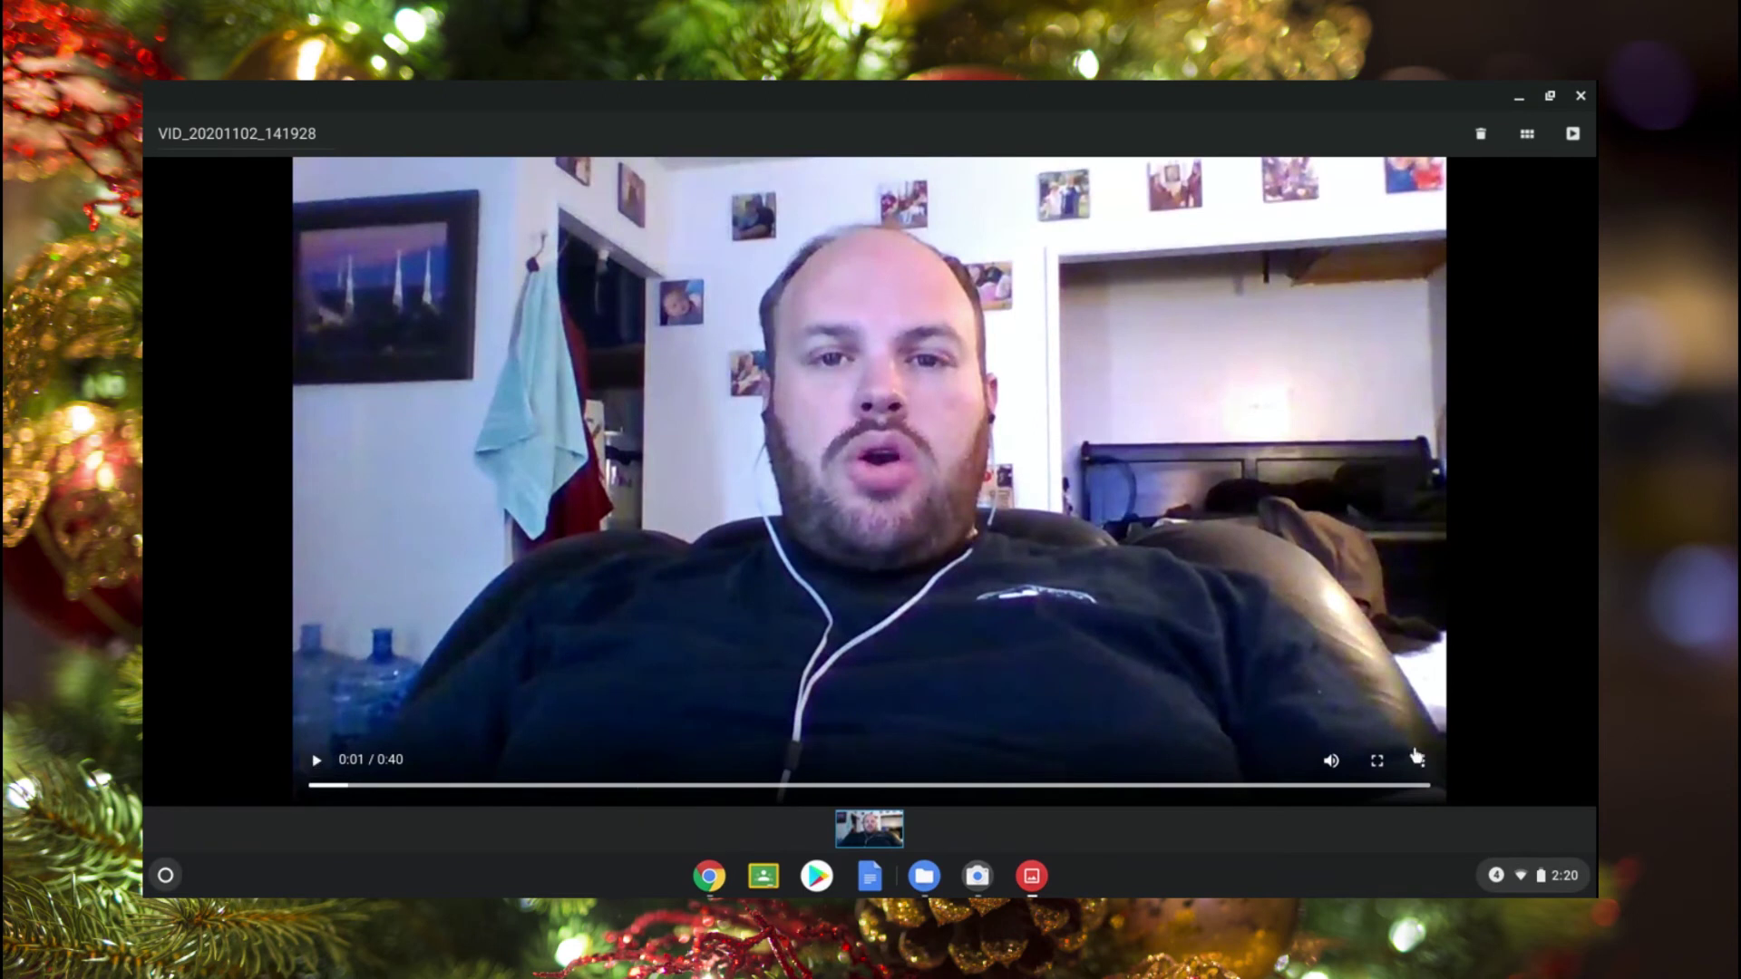
click(1580, 96)
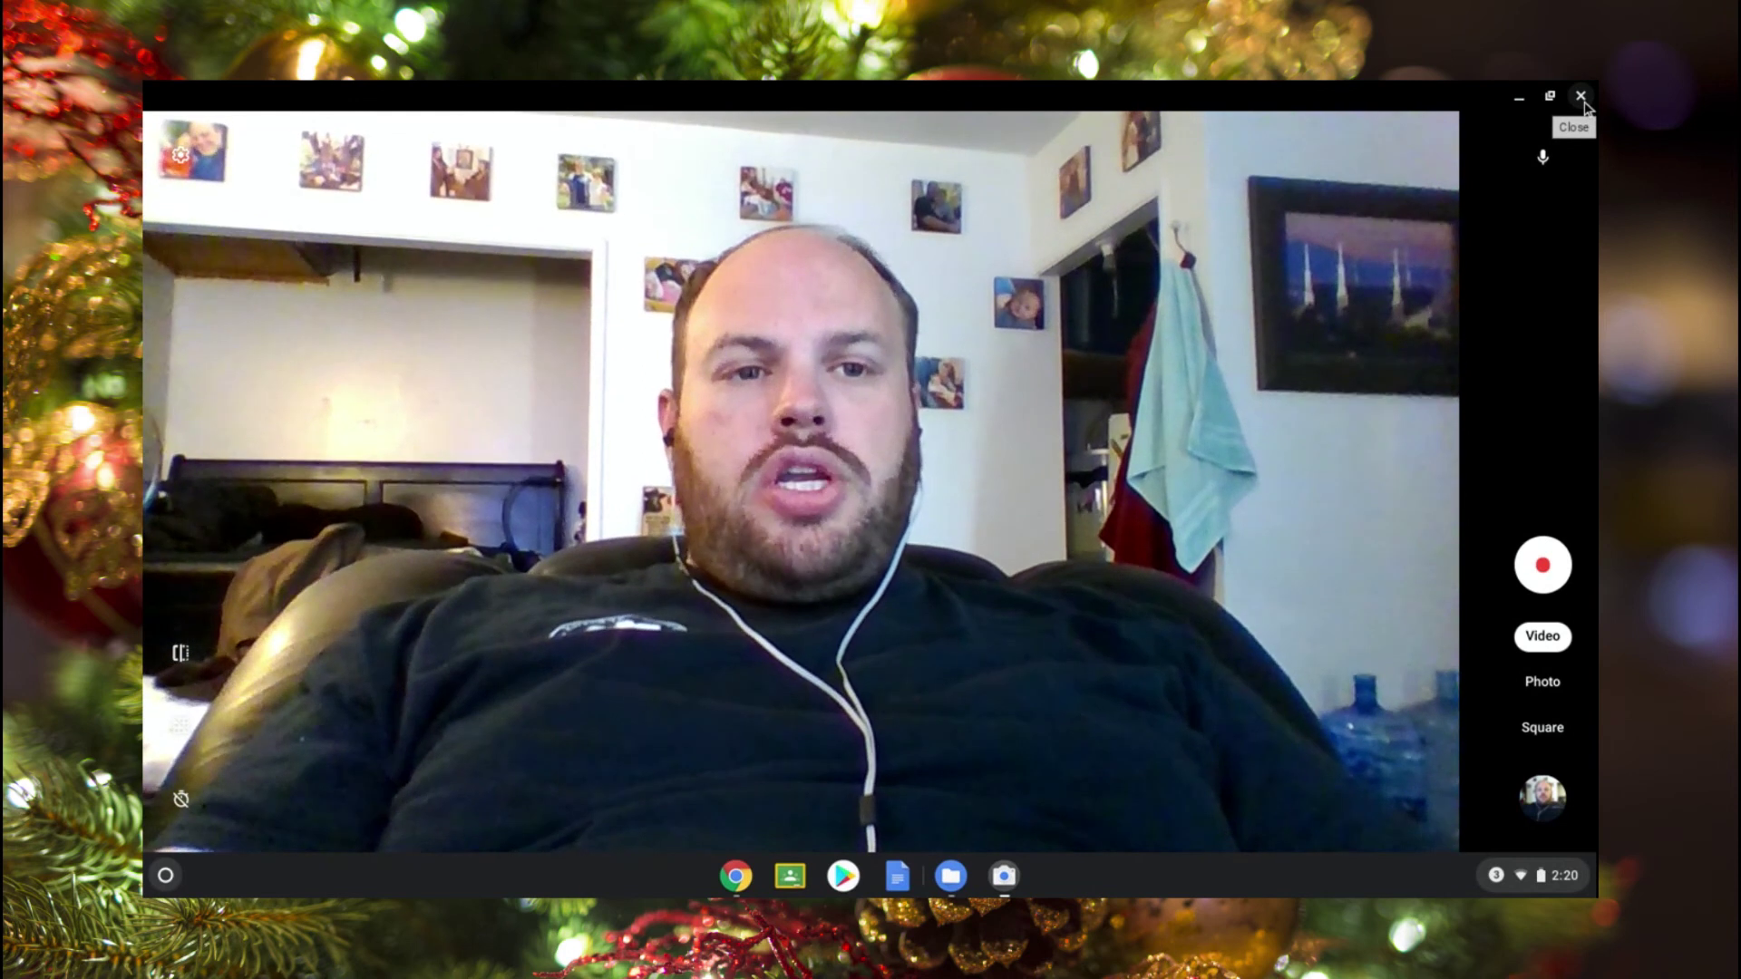
Step: Close Camera and launch the Files app from a Launcher search for 'files'
click(1582, 106)
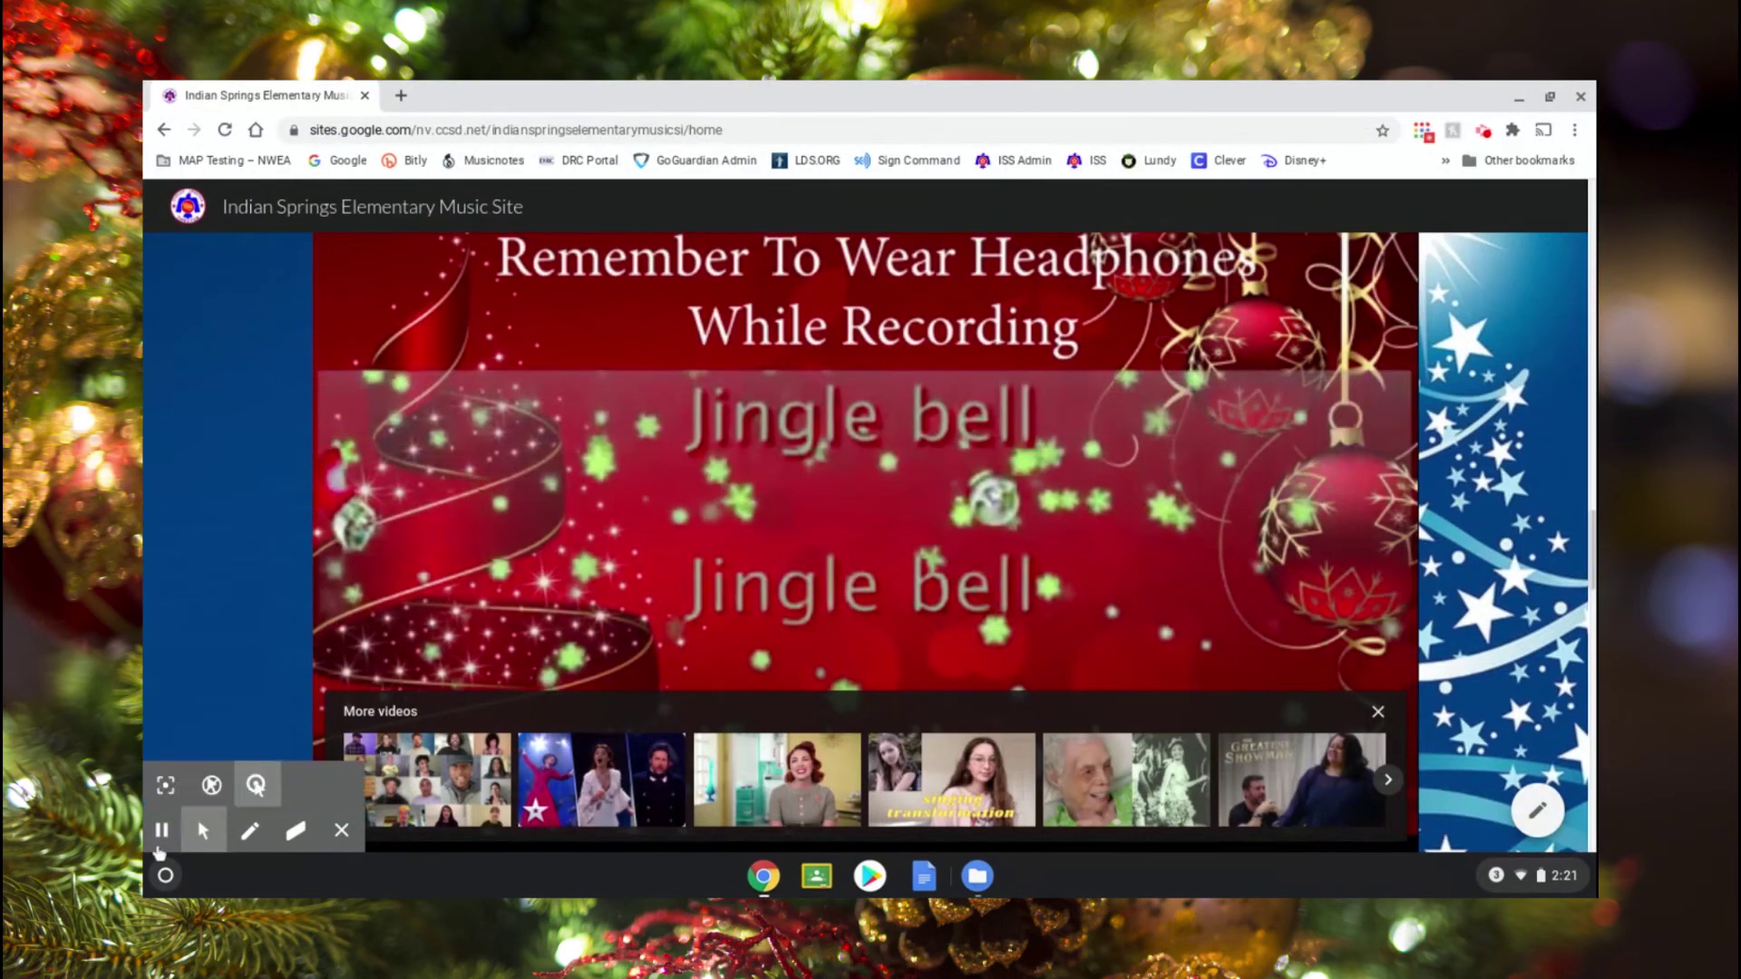
click(165, 875)
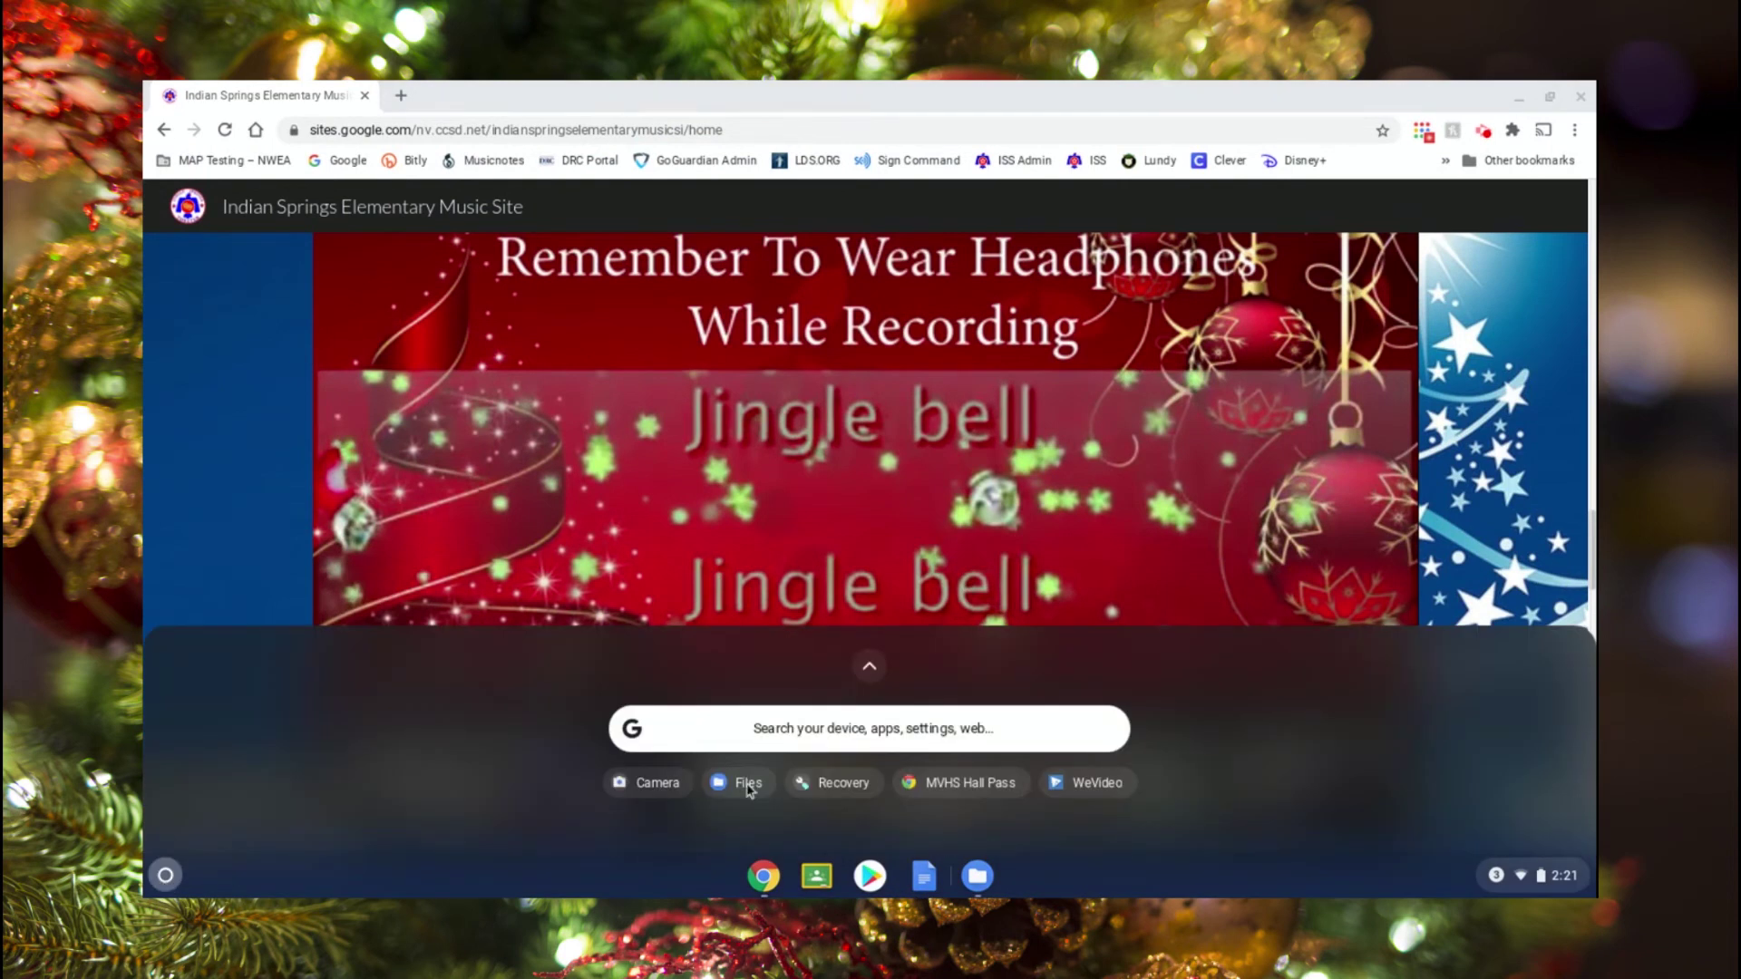
click(707, 725)
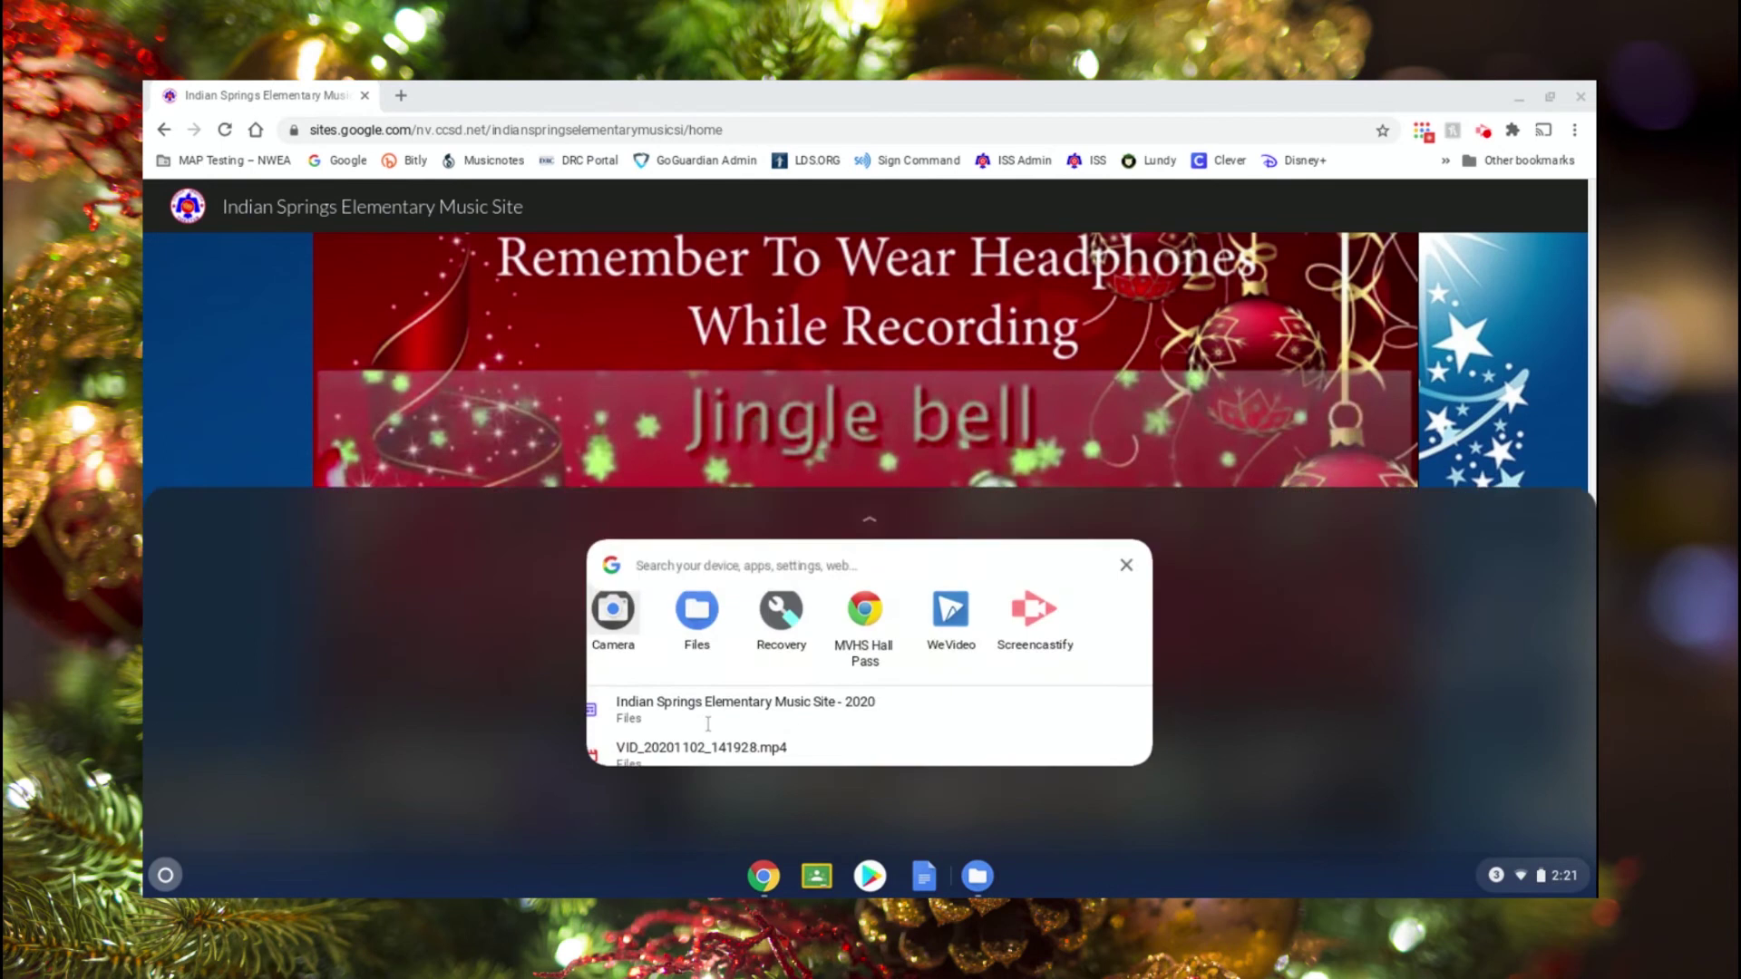
text(files)
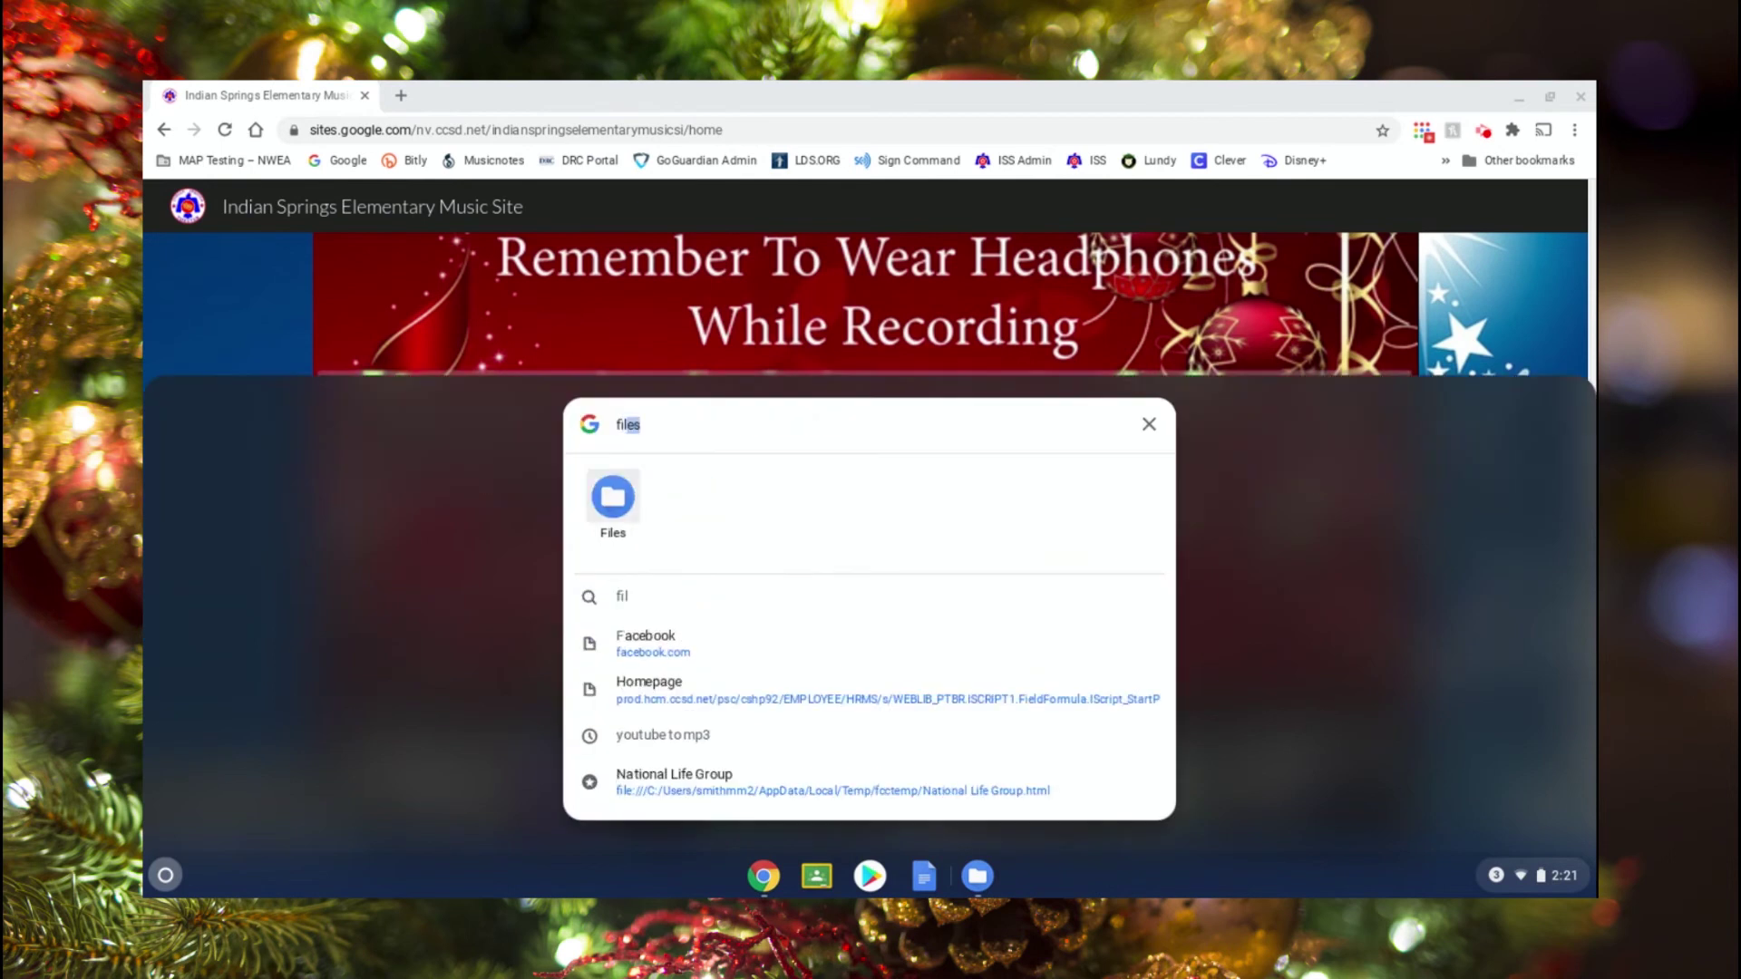
click(609, 509)
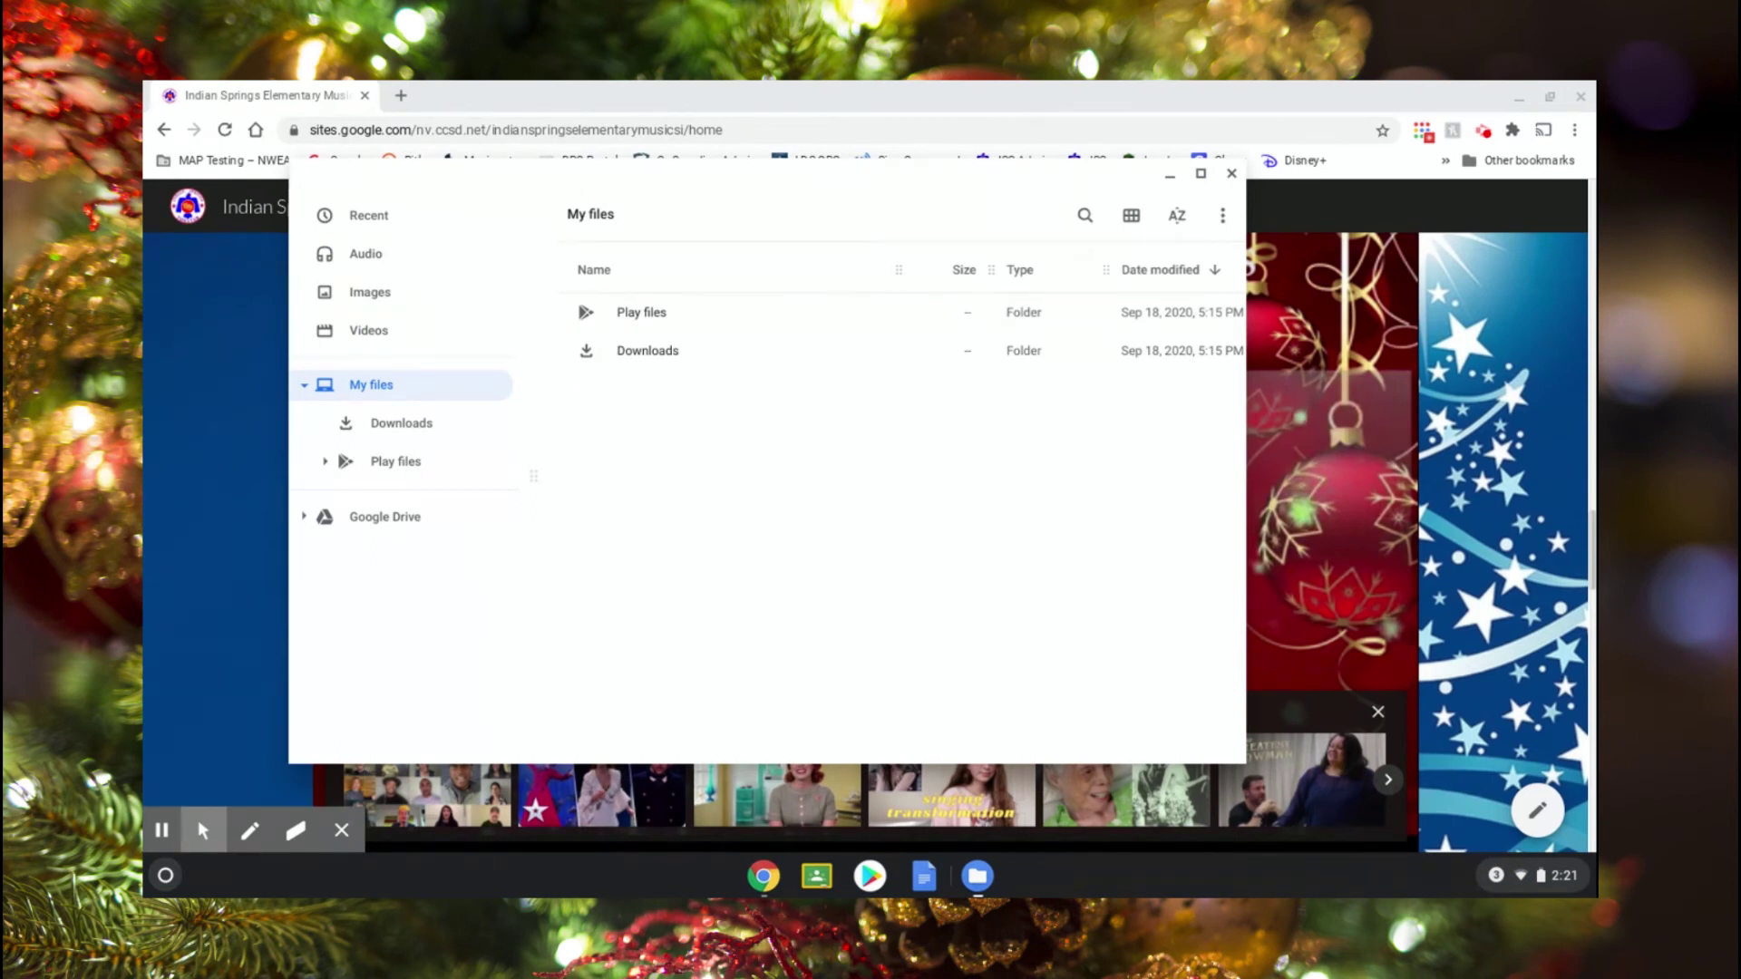
Step: Select VID_20201102_141928.mp4 in the Videos folder, then close Files
click(384, 343)
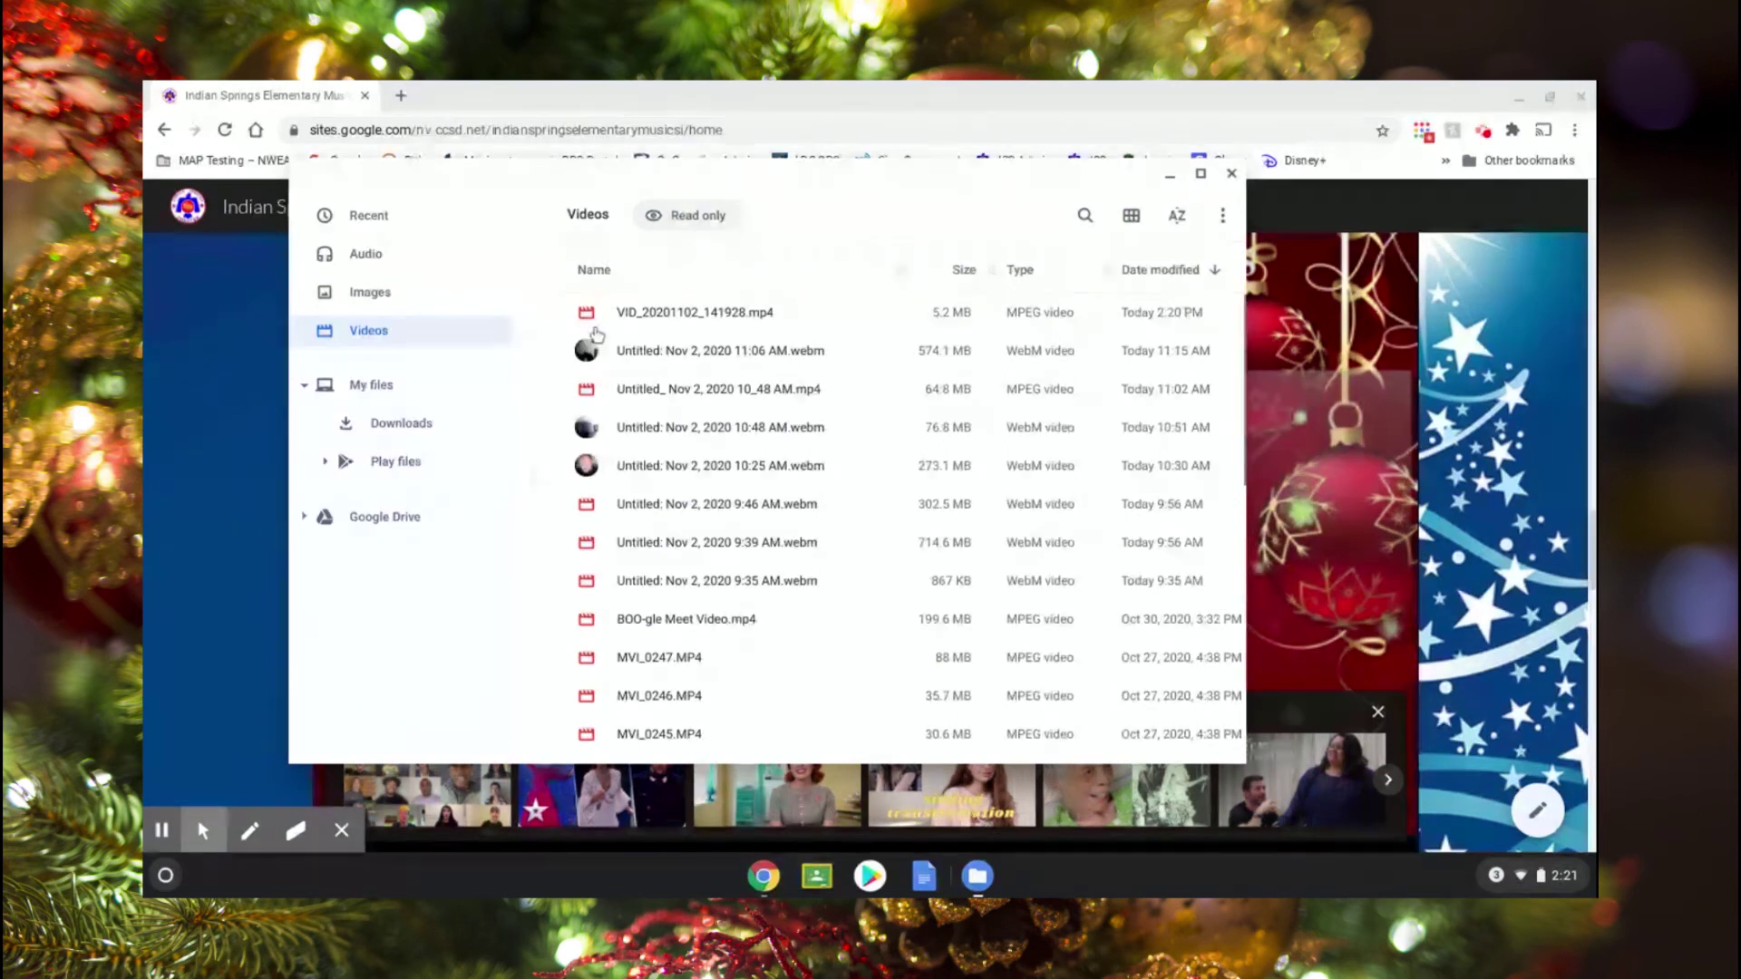
click(648, 313)
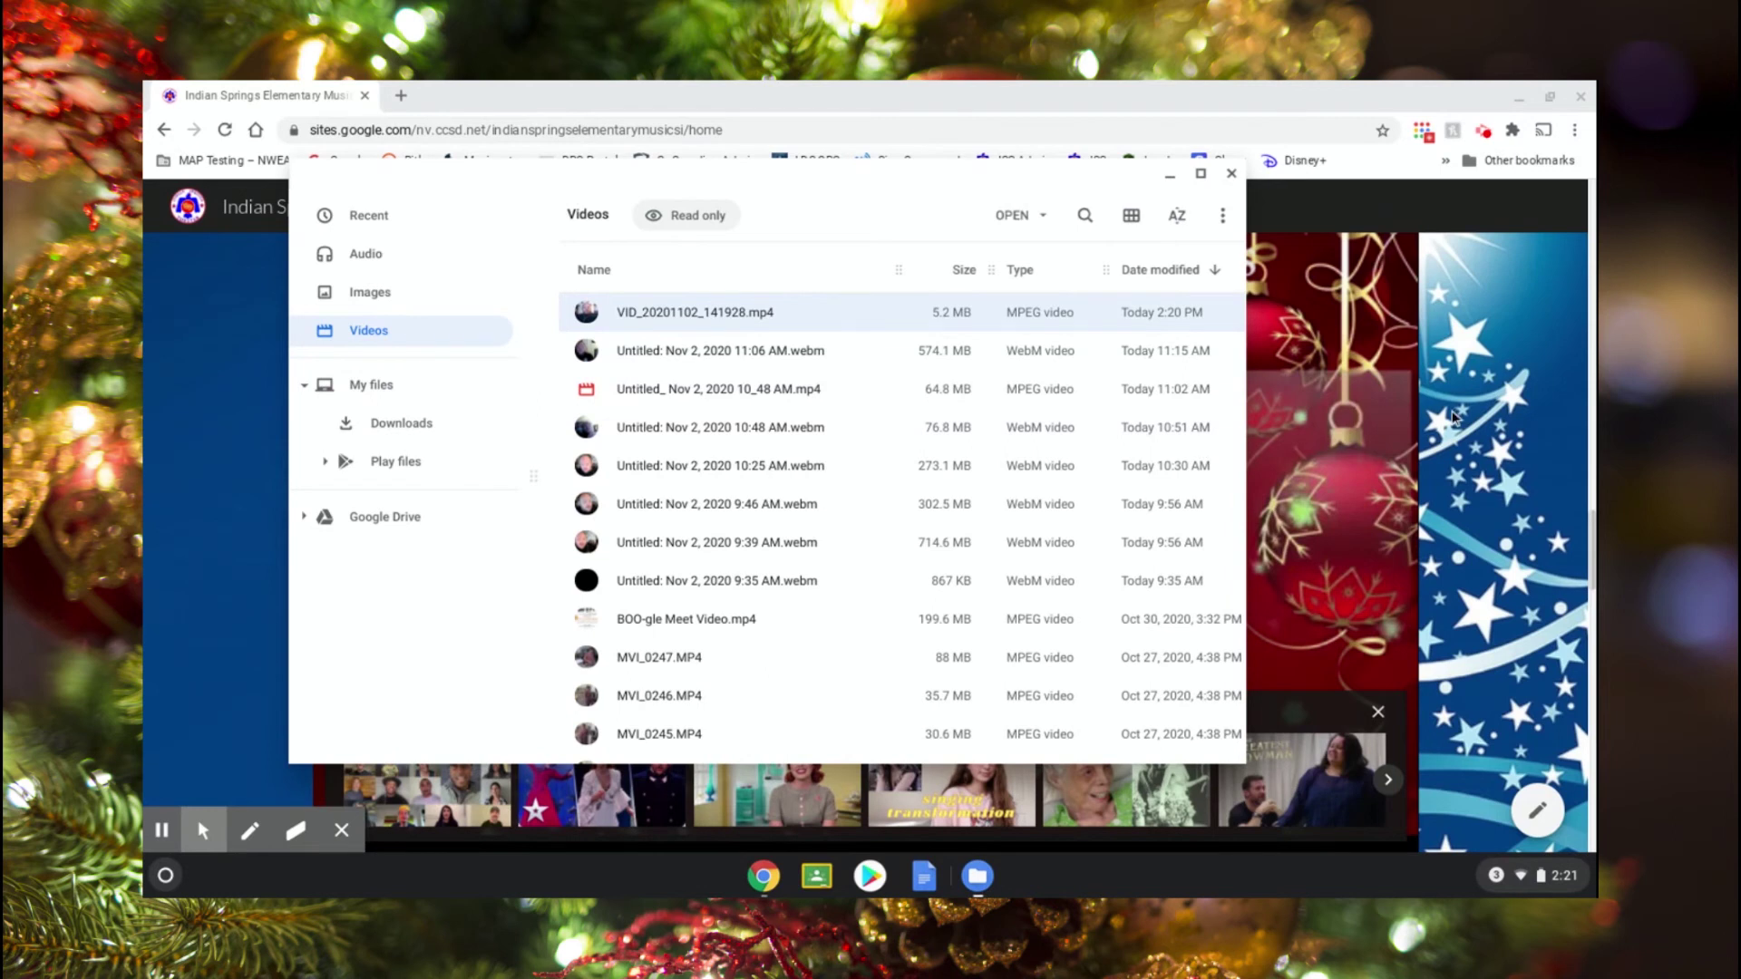
key(Escape)
Step: Scroll down the music site and follow the 'Click Here' link to the Jingle Bell Rock uploader form
scroll(1206, 469, down, 5)
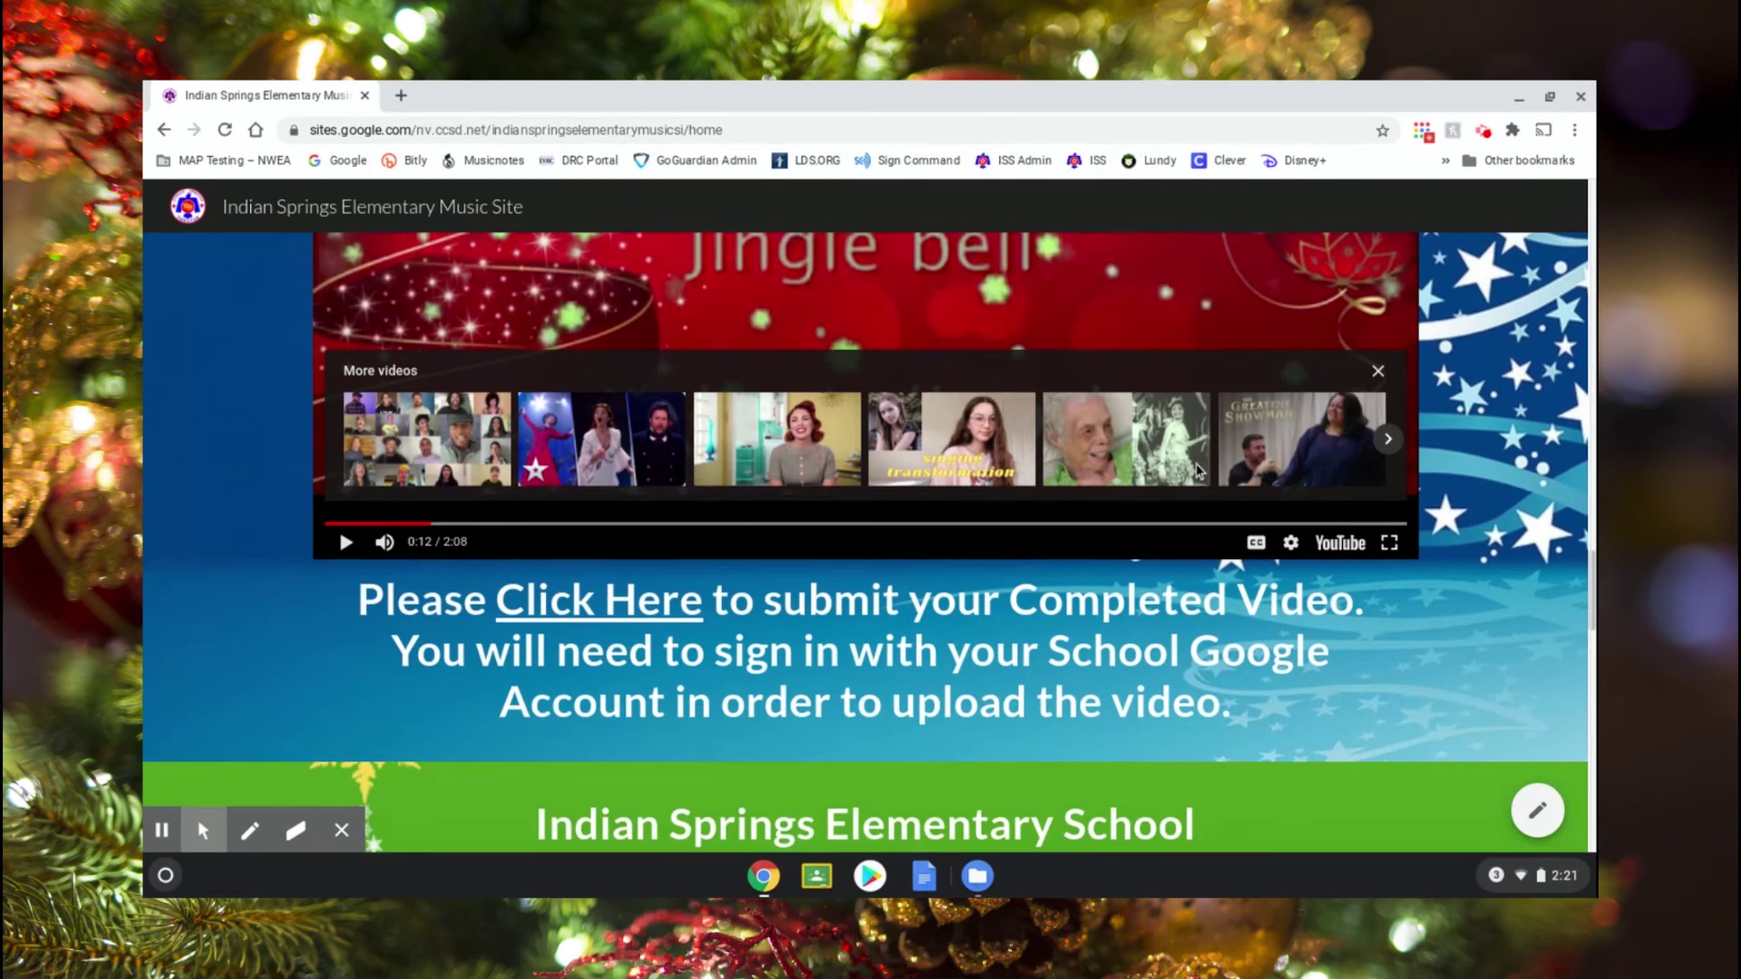
scroll(617, 408, down, 1)
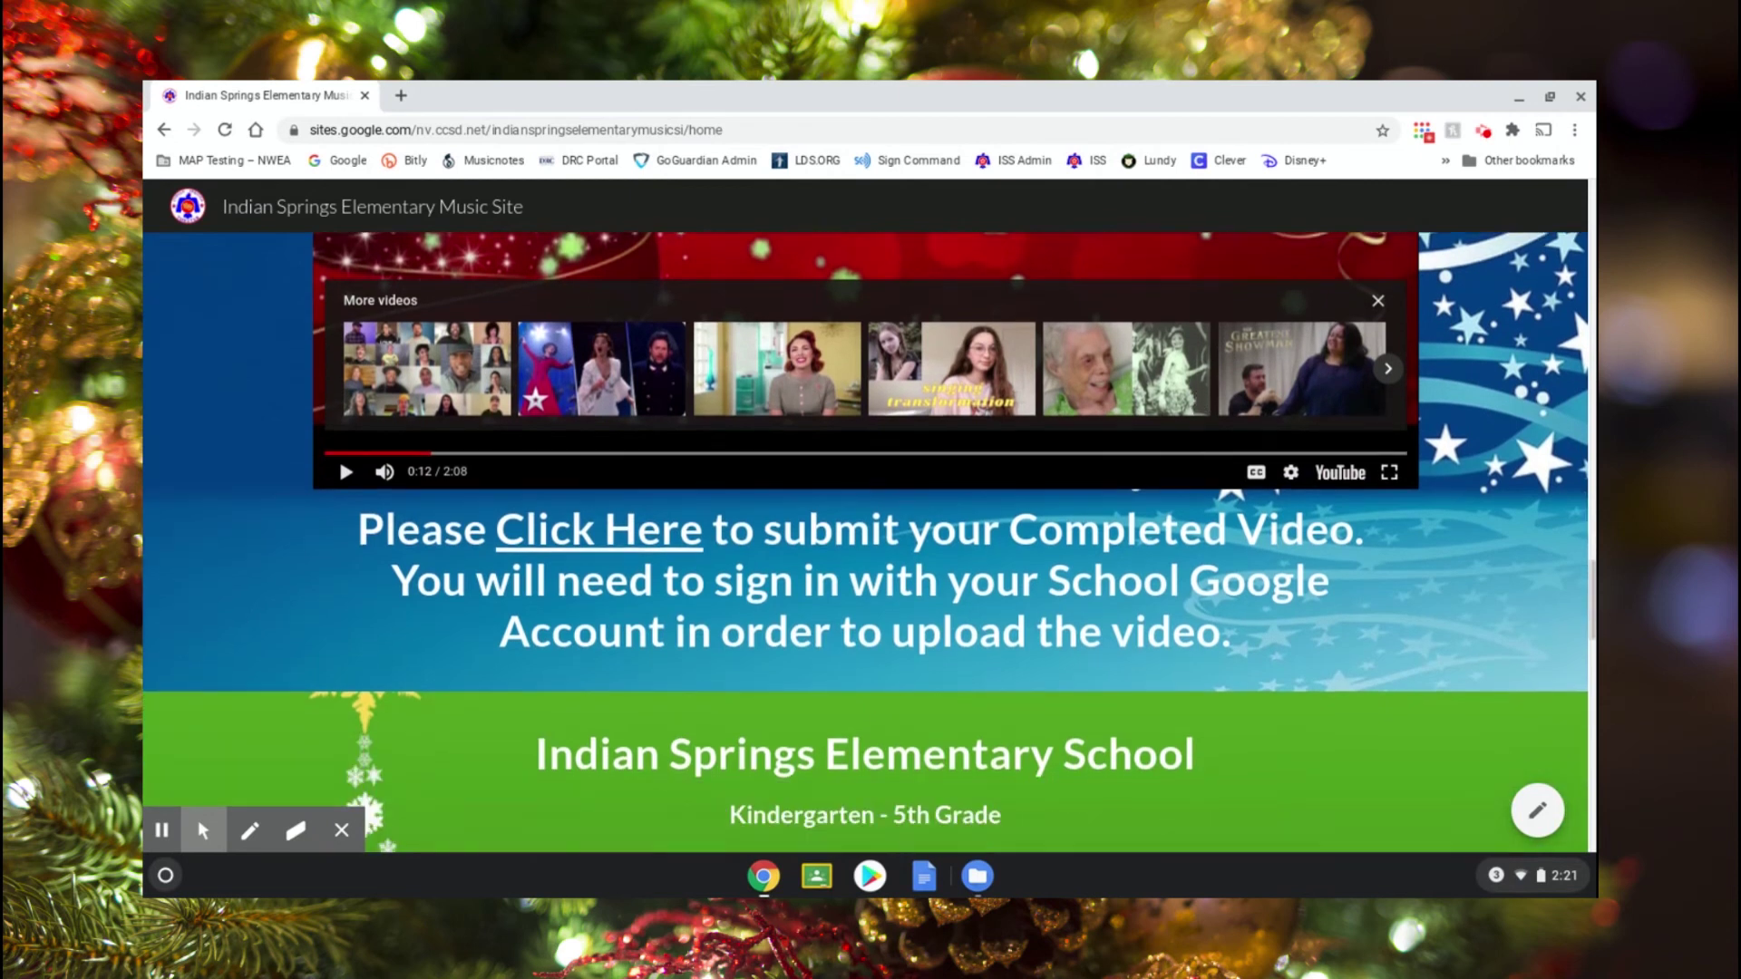
click(624, 537)
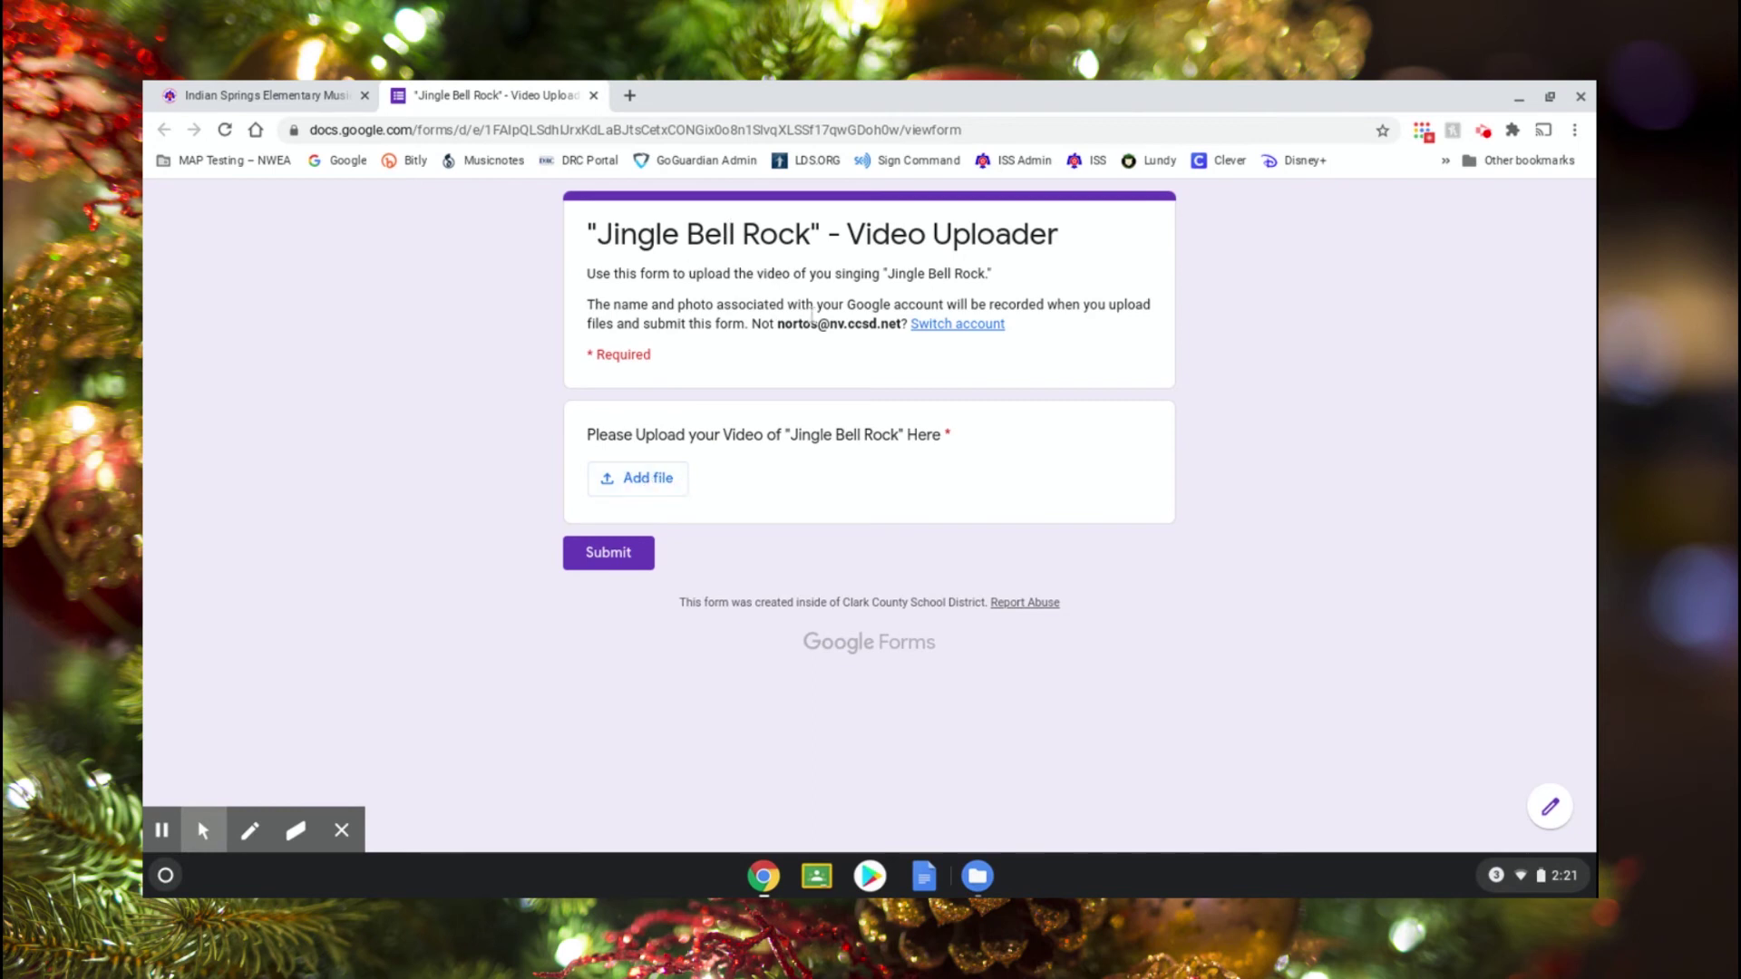
Step: Attach VID_20201102_141928.mp4 from the device's Videos folder to the form's upload question
click(663, 484)
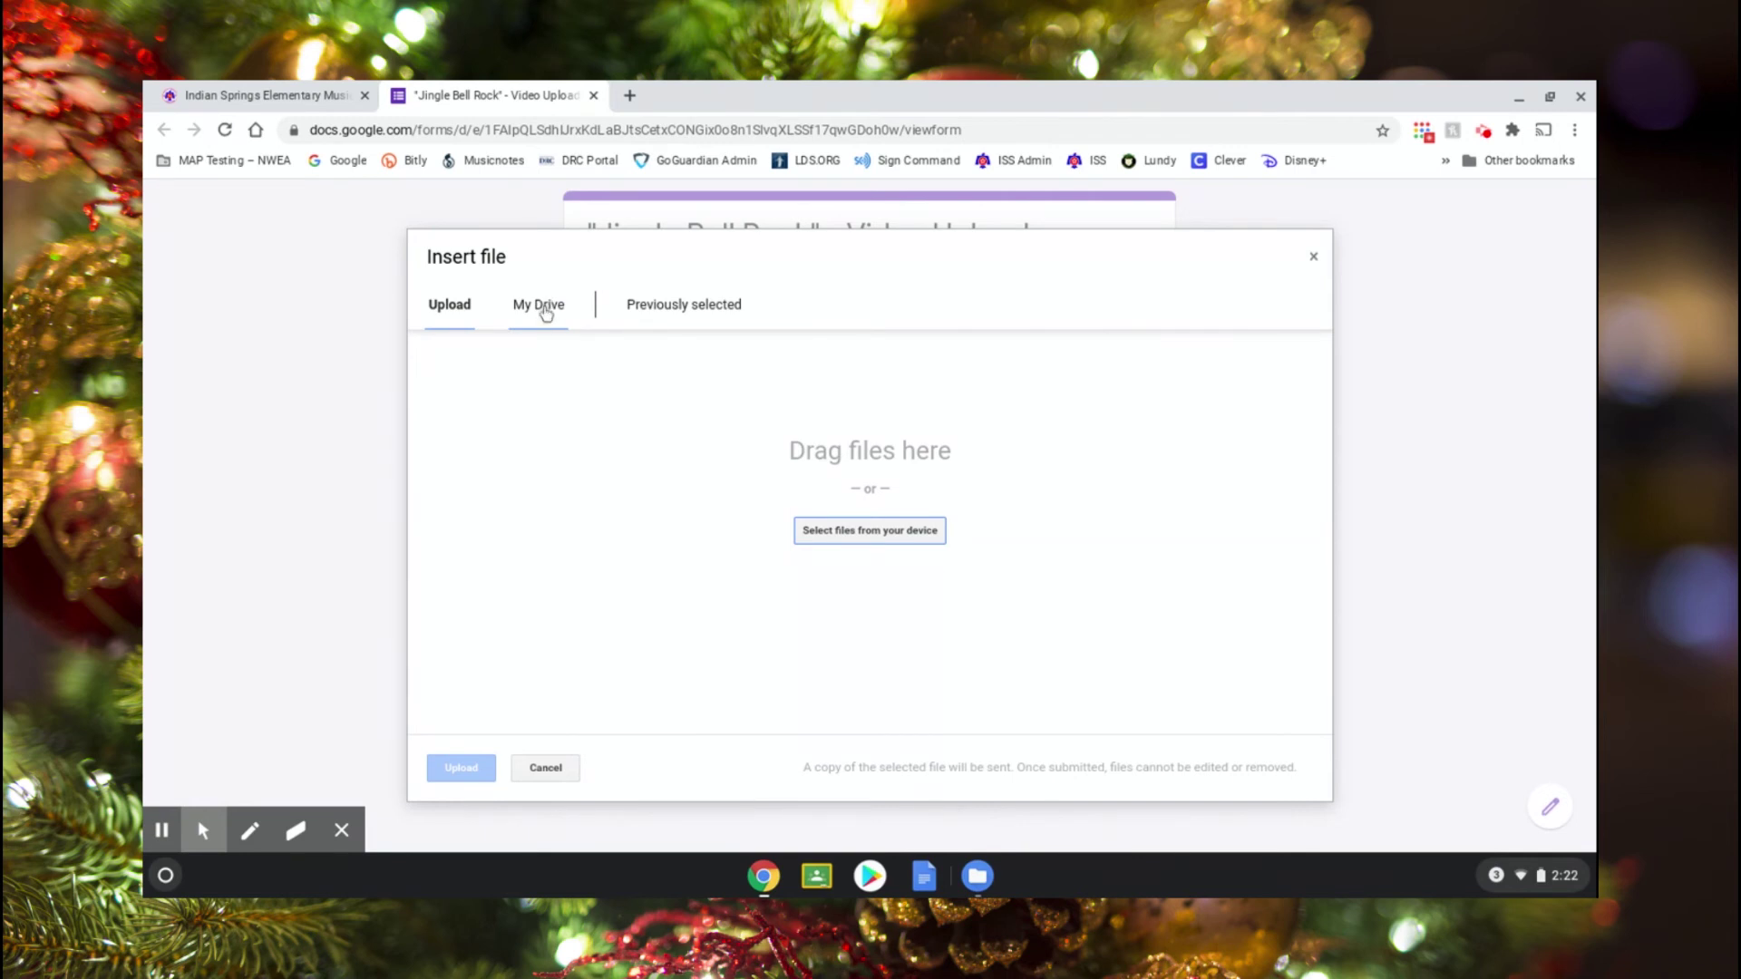
click(839, 541)
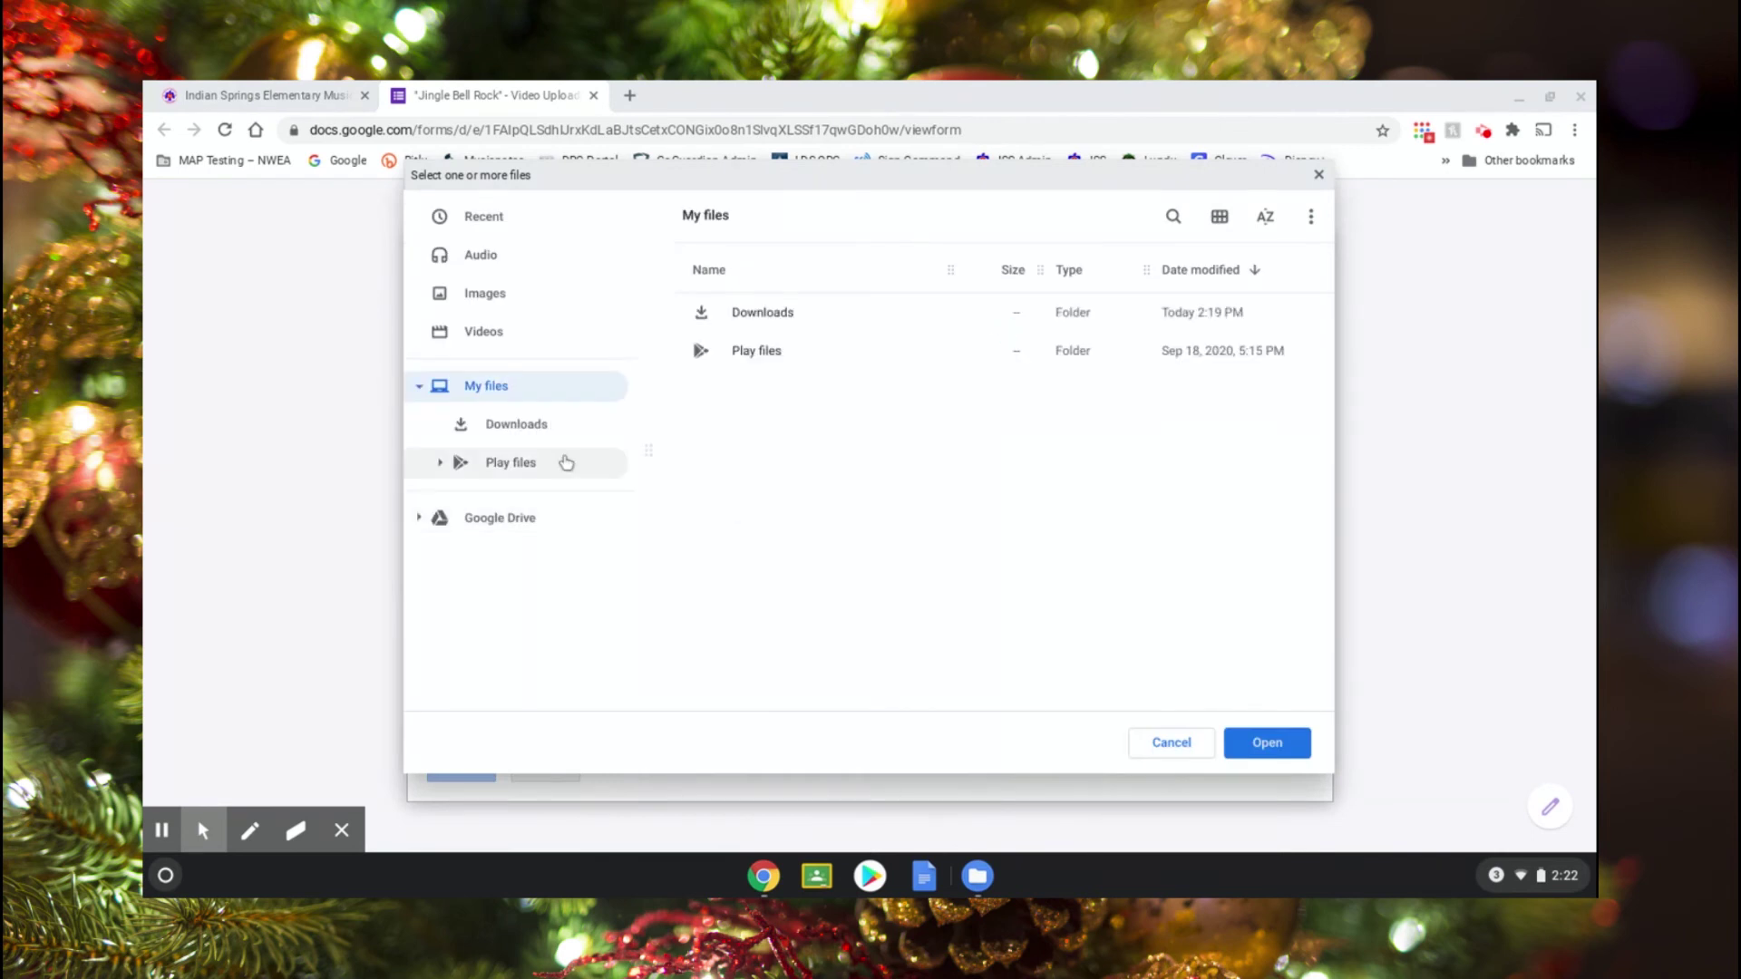
click(467, 335)
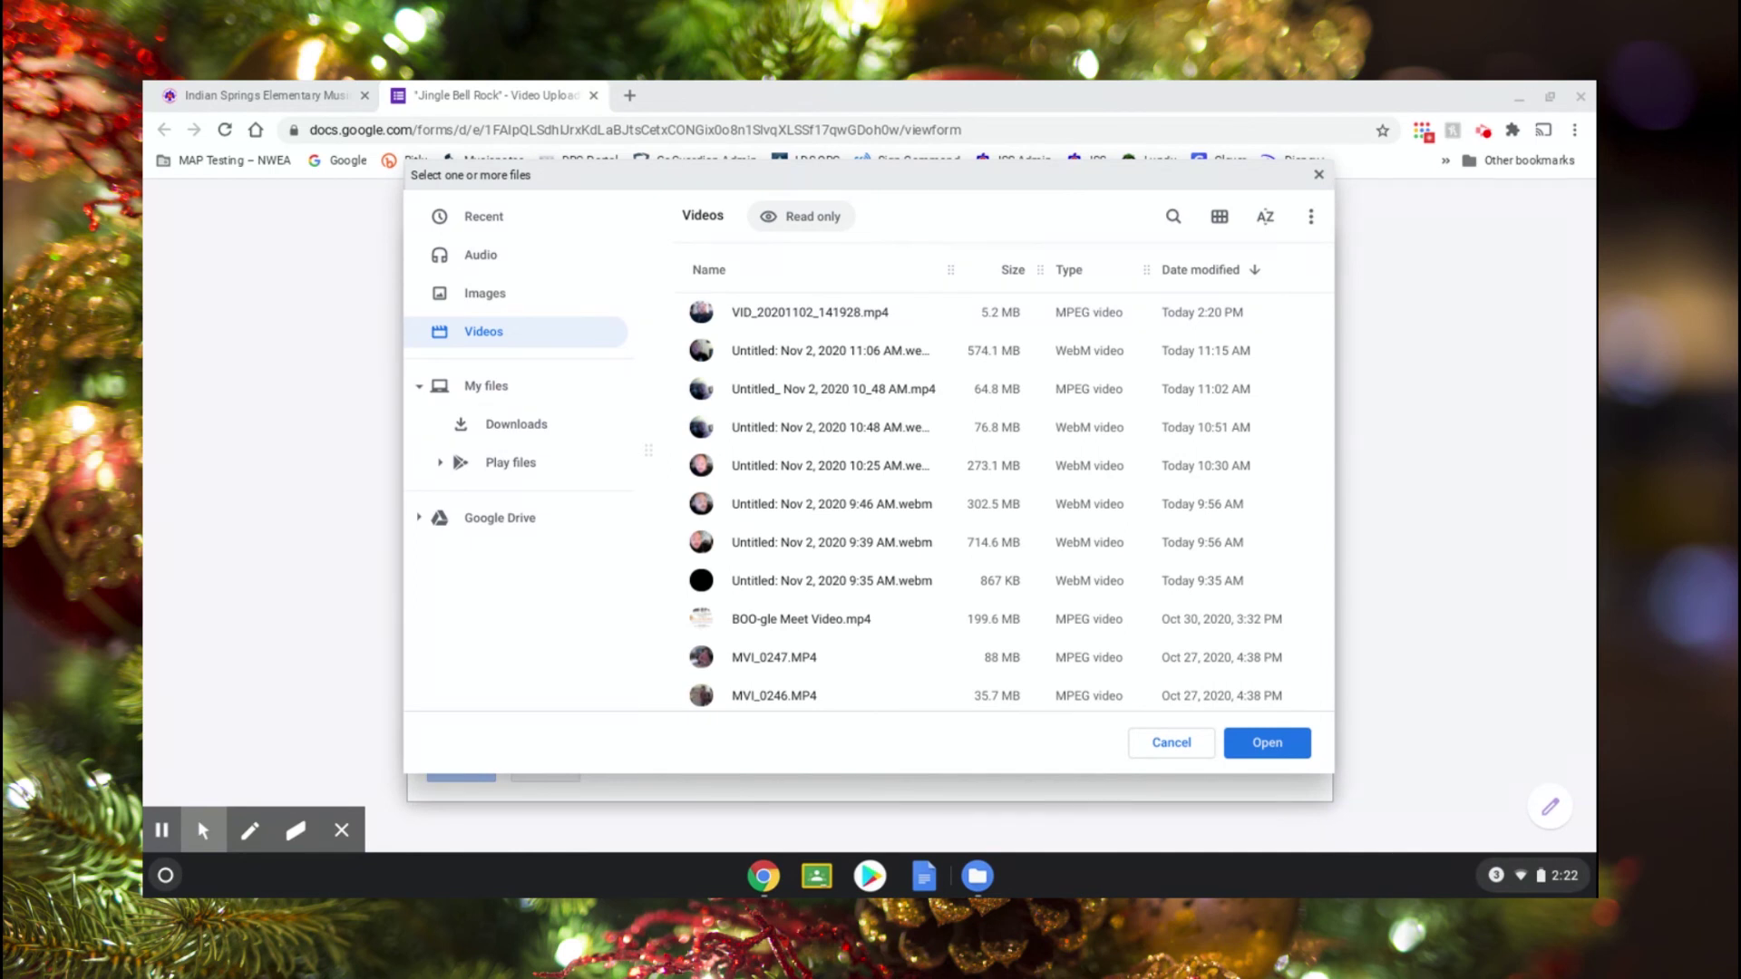
click(751, 318)
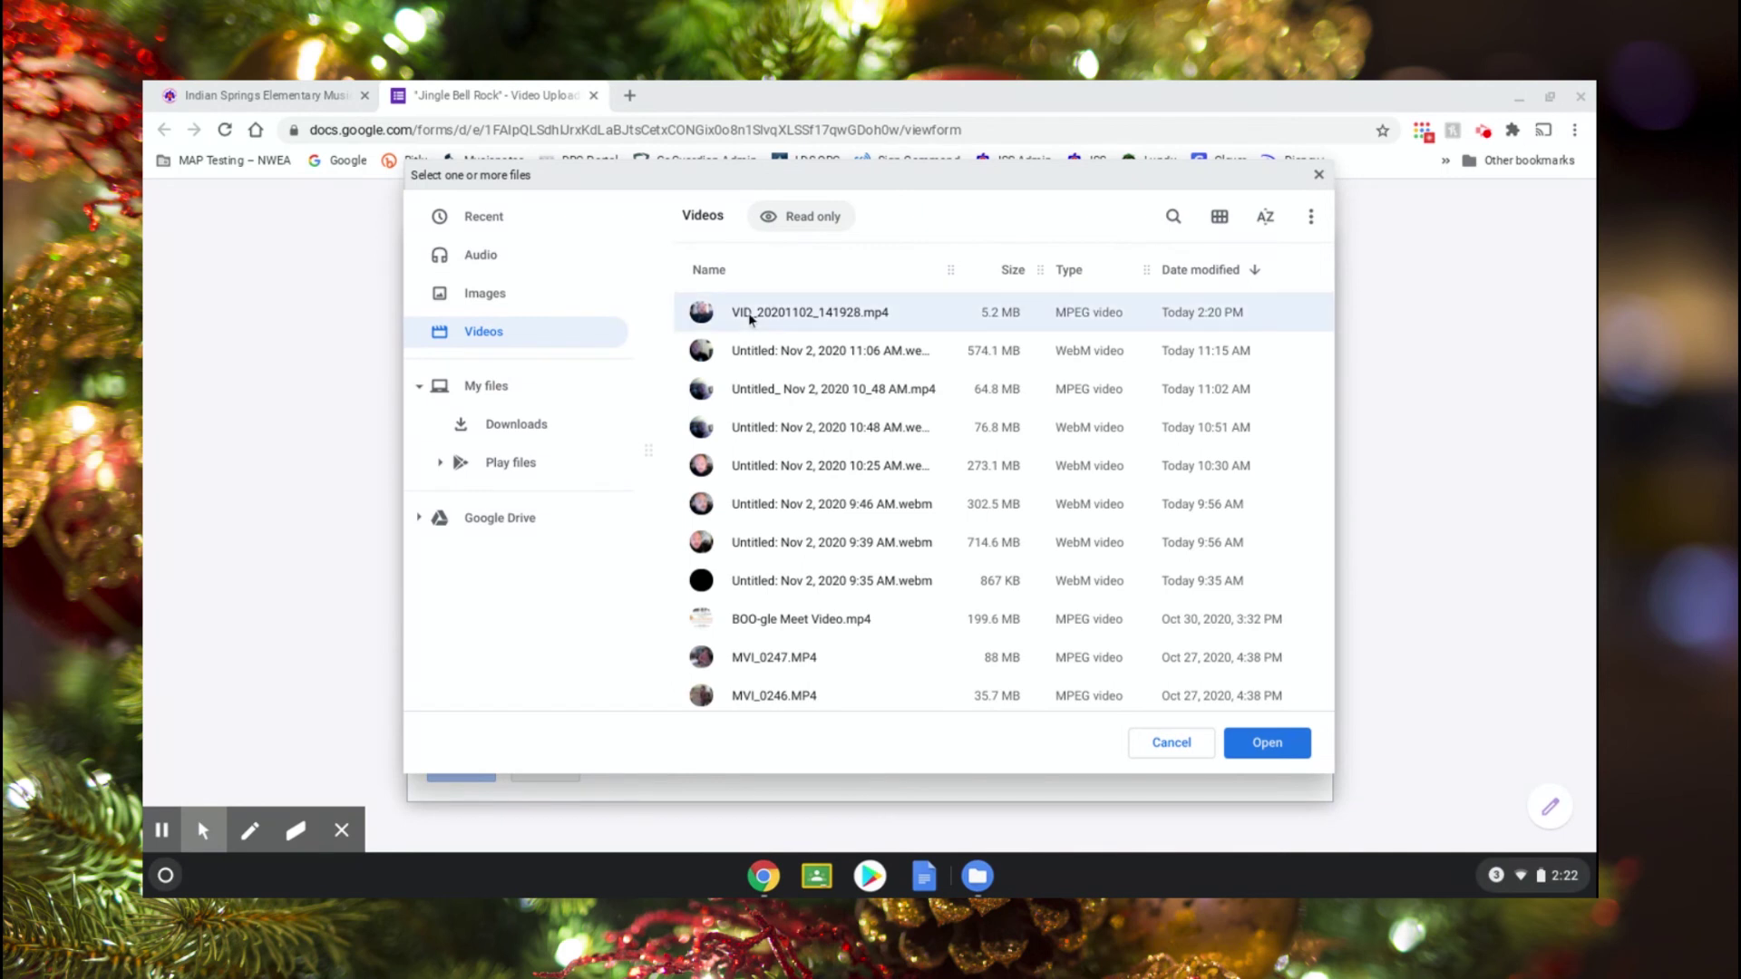
click(1258, 744)
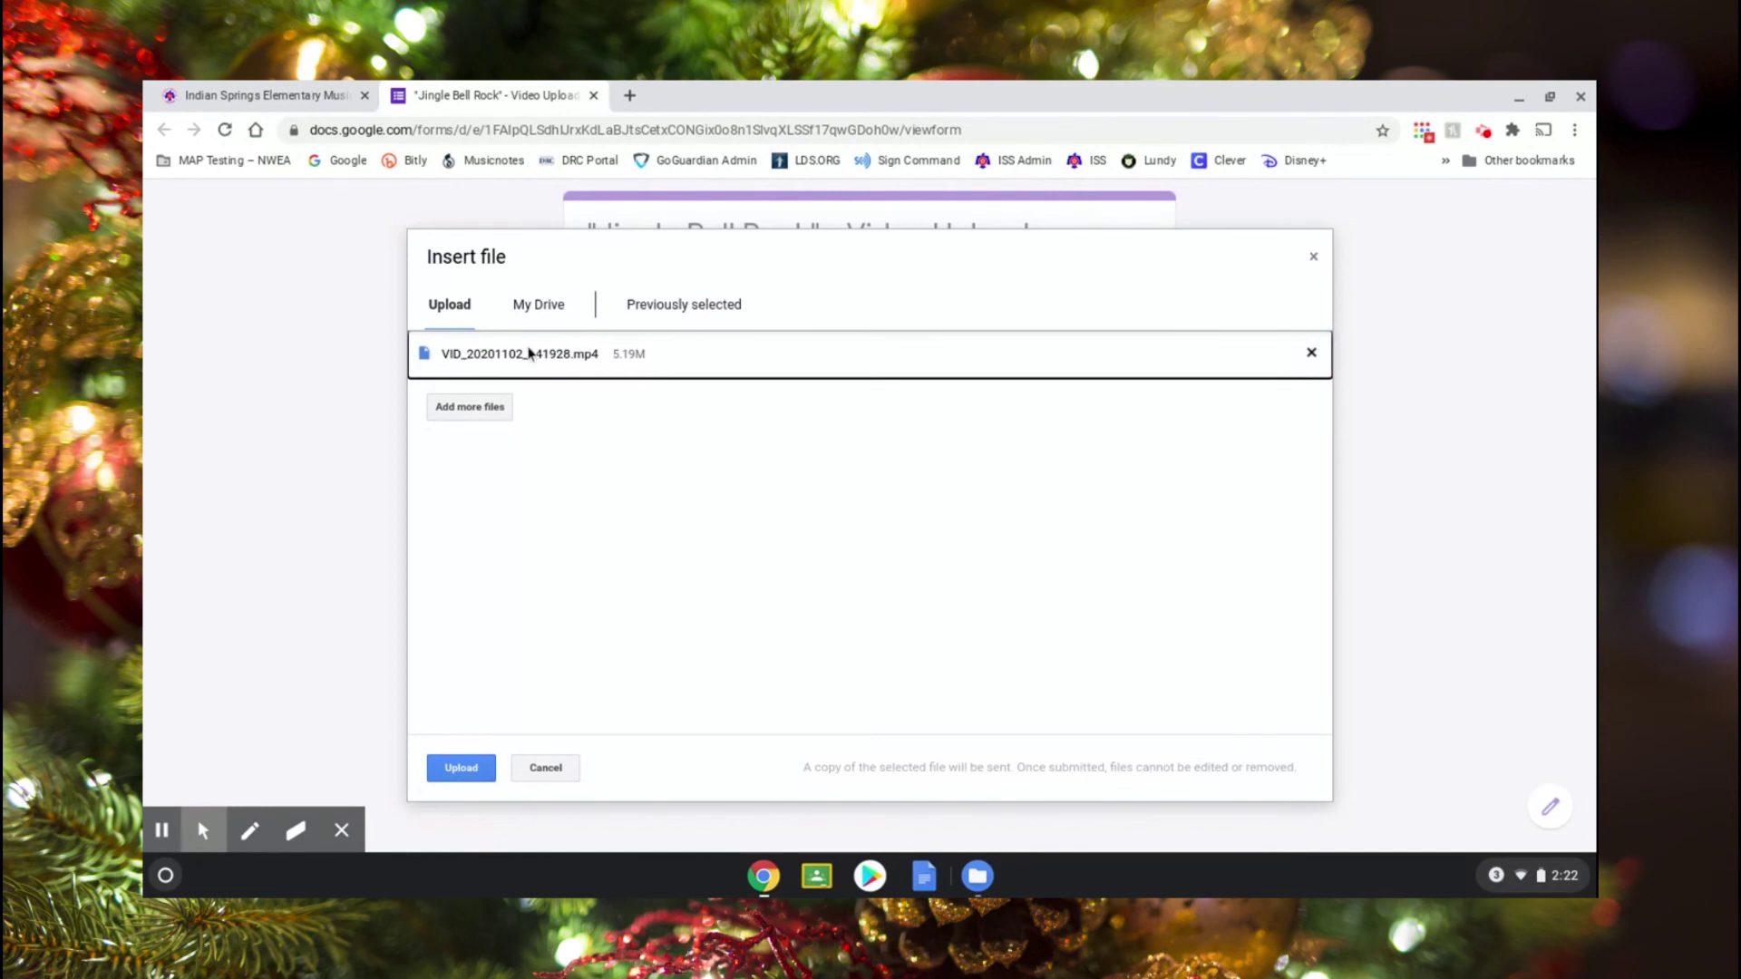
Step: Upload VID_20201102_141928.mp4 to the form and submit the response
click(455, 772)
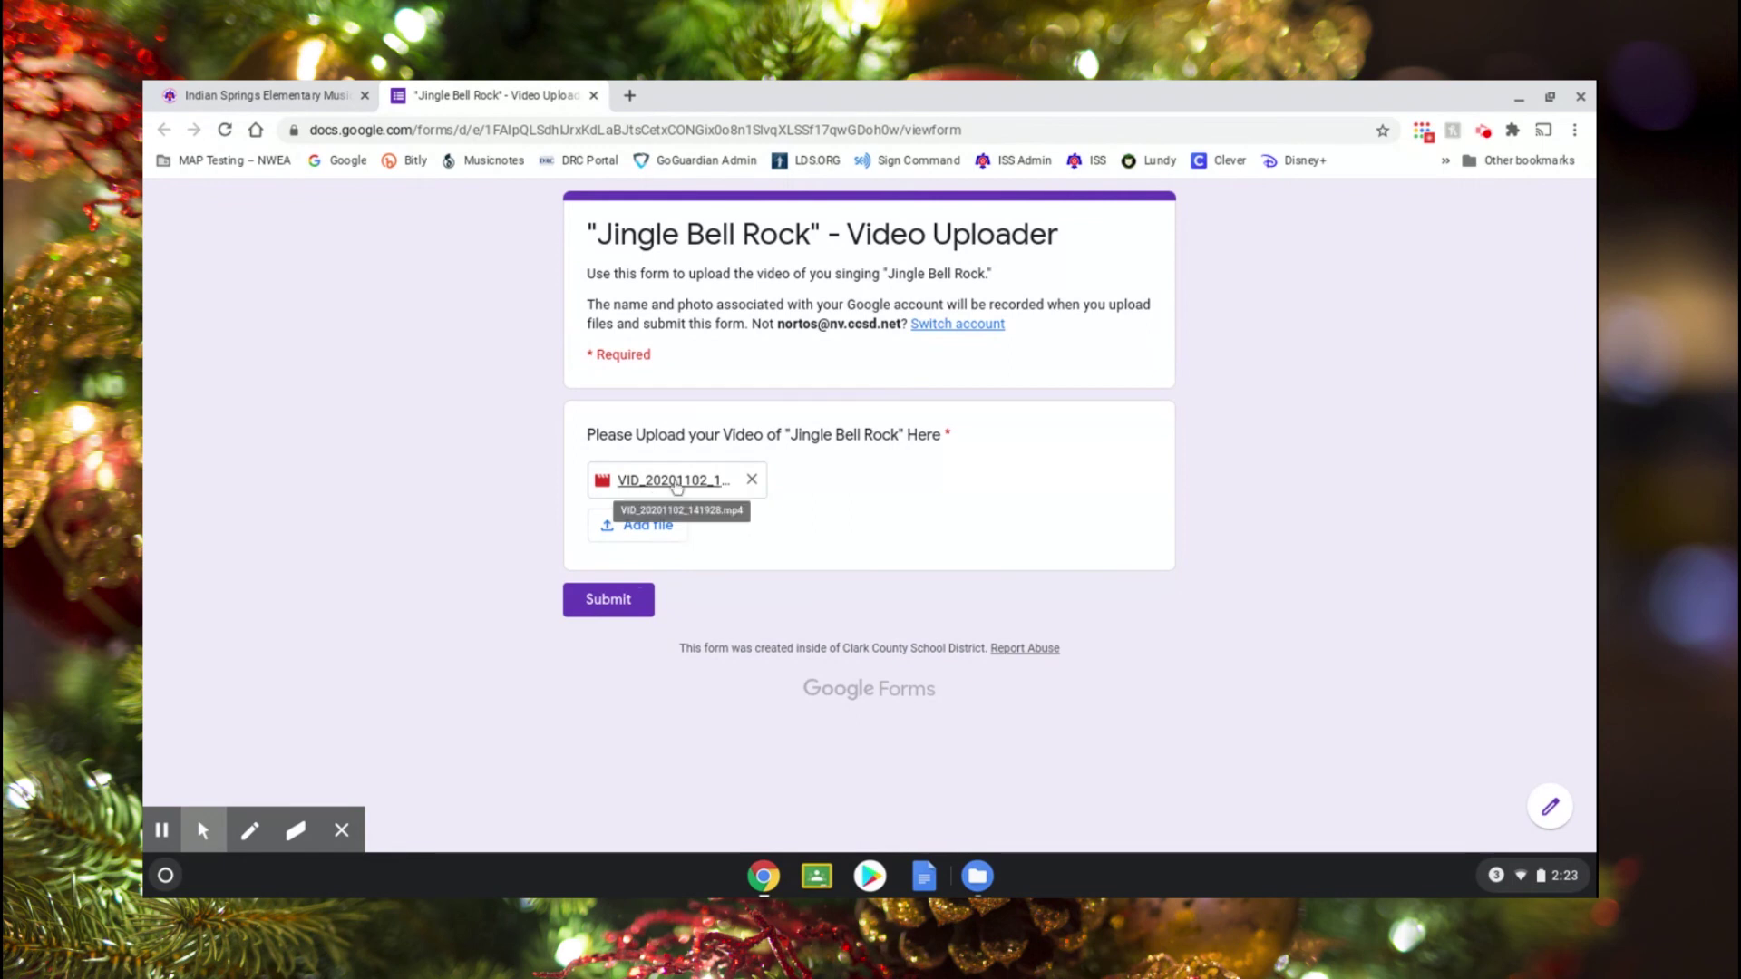
click(608, 601)
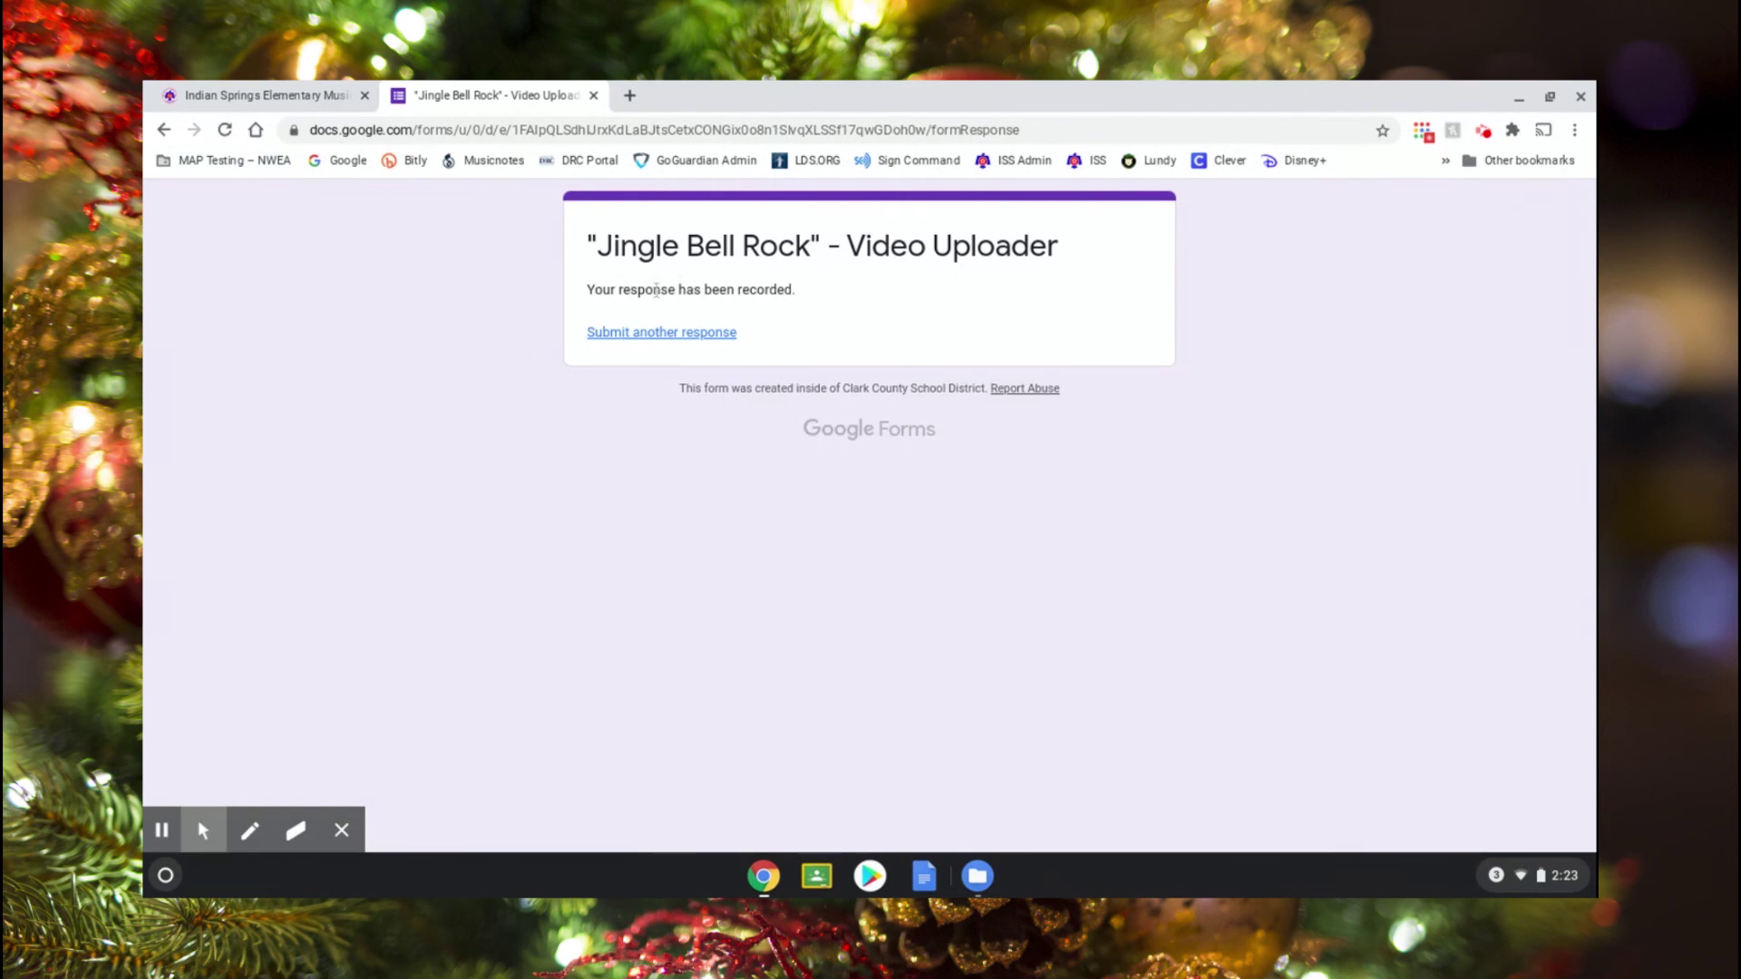
Step: Close the submitted form tab and scroll the music site back to the 'Click Here' section
click(593, 95)
scroll(675, 509, down, 7)
scroll(676, 509, up, 7)
scroll(676, 510, down, 5)
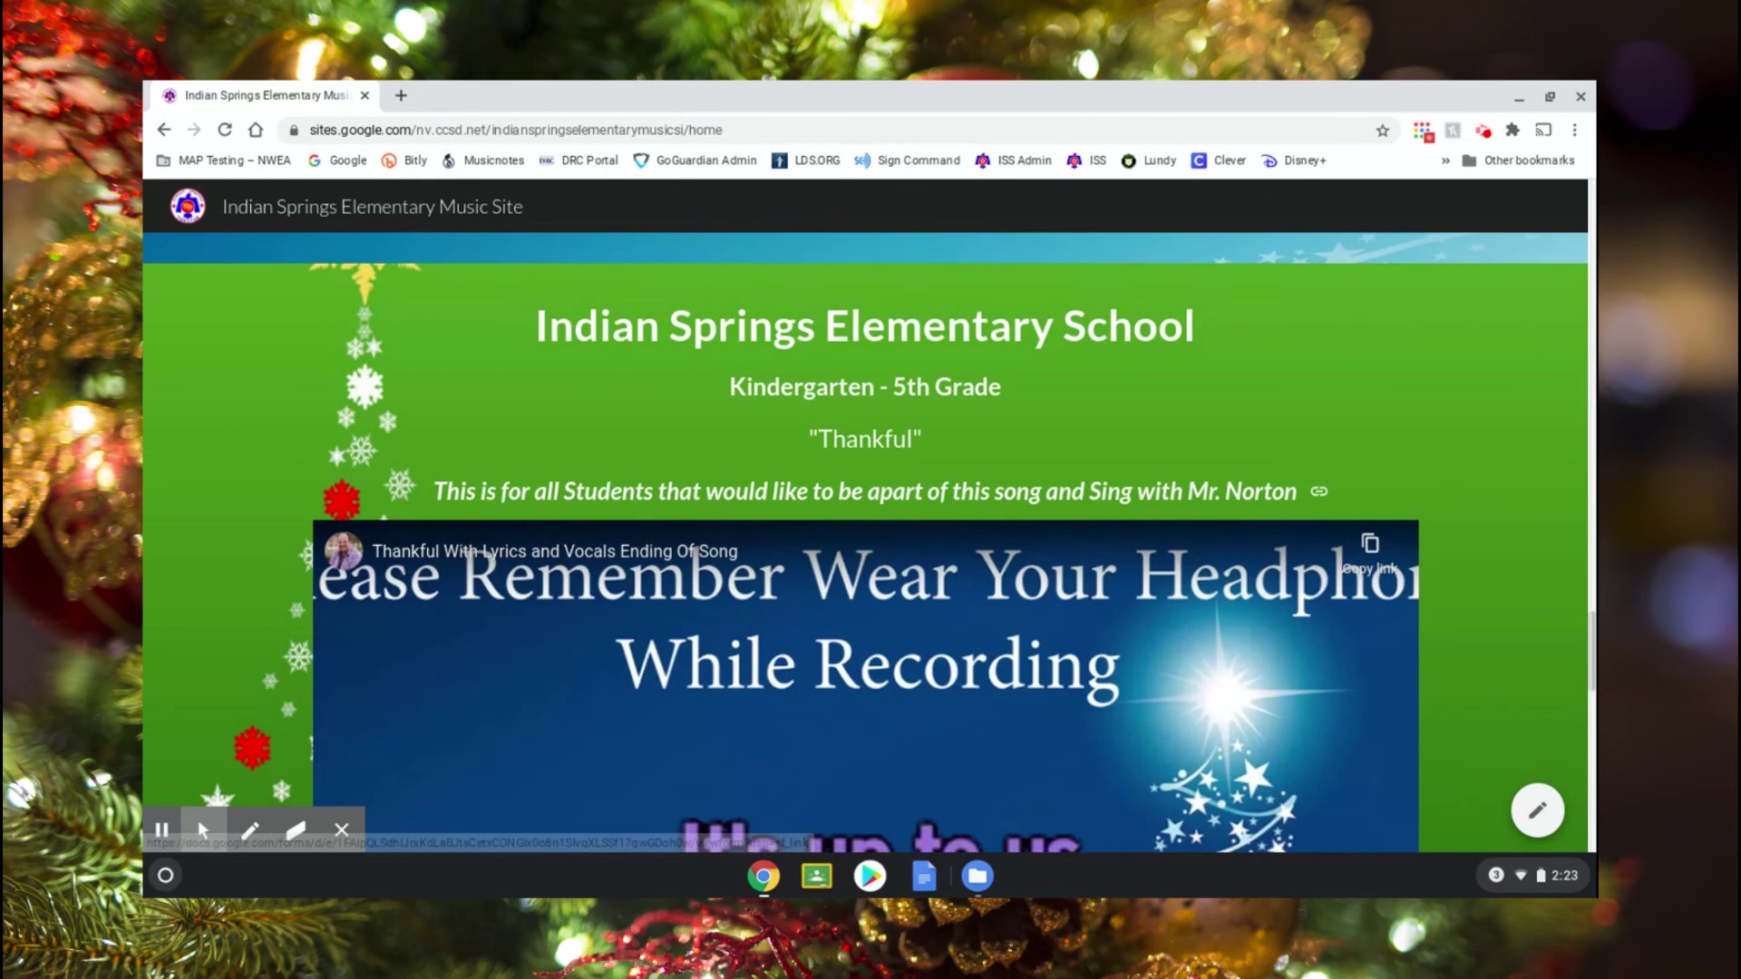
scroll(676, 509, down, 3)
scroll(676, 510, up, 1)
scroll(866, 544, up, 1)
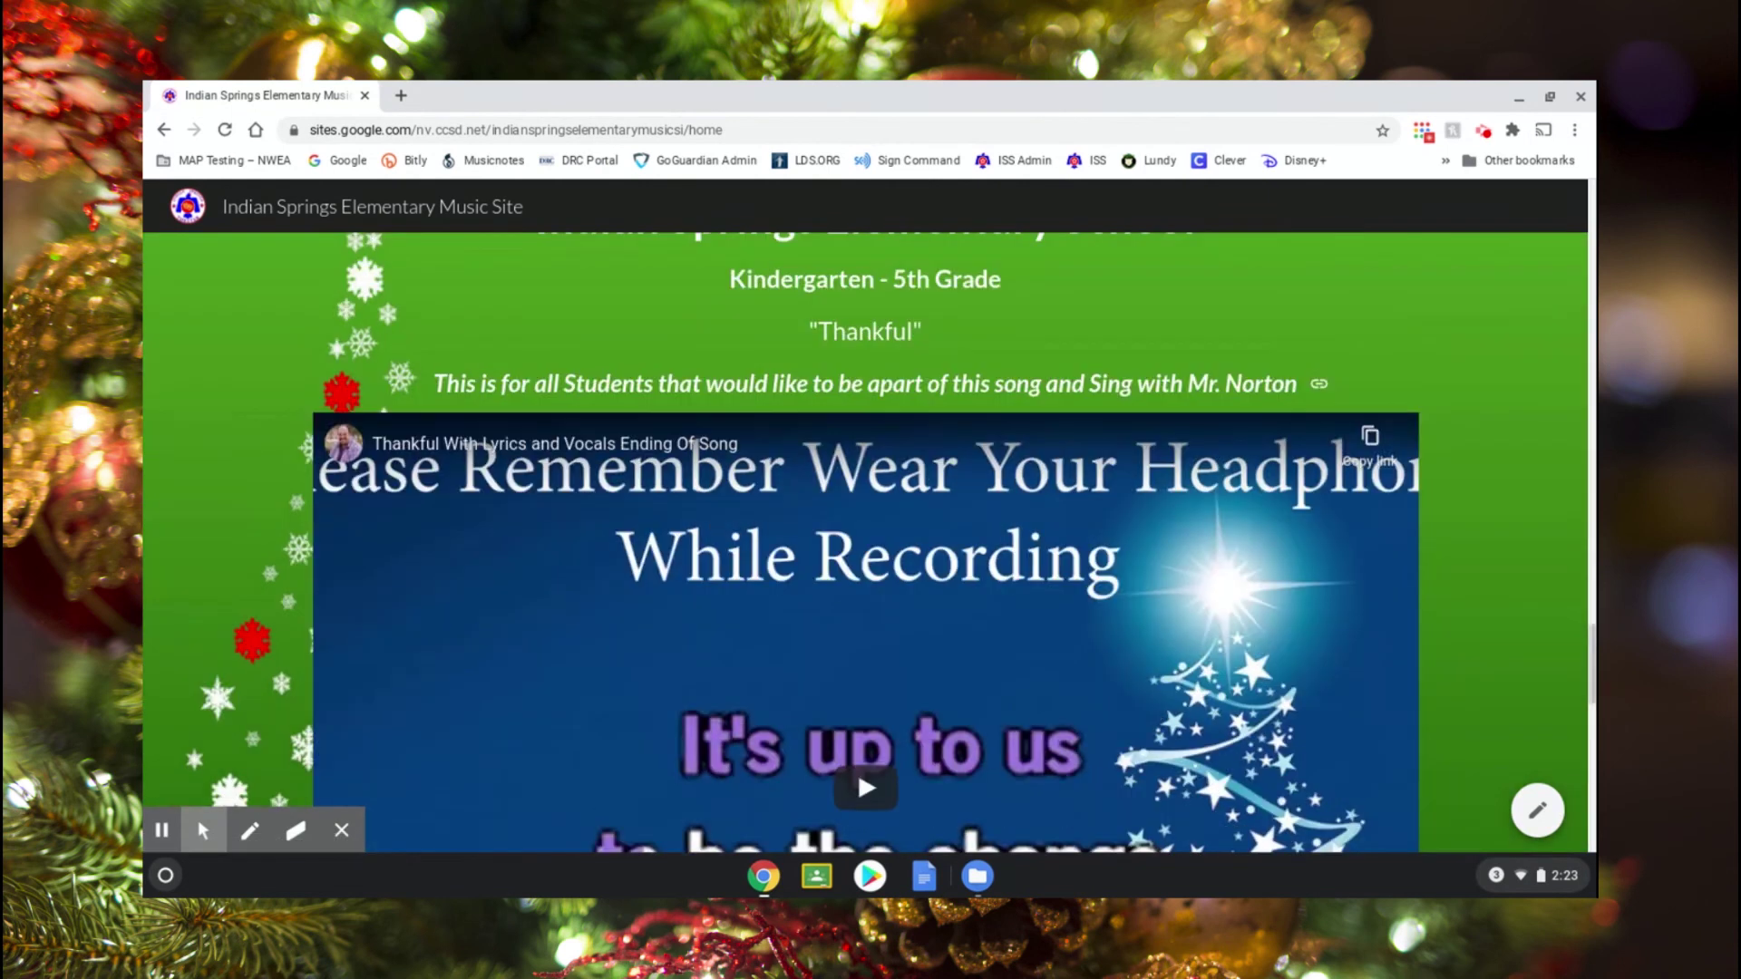
scroll(866, 544, down, 4)
scroll(825, 385, down, 1)
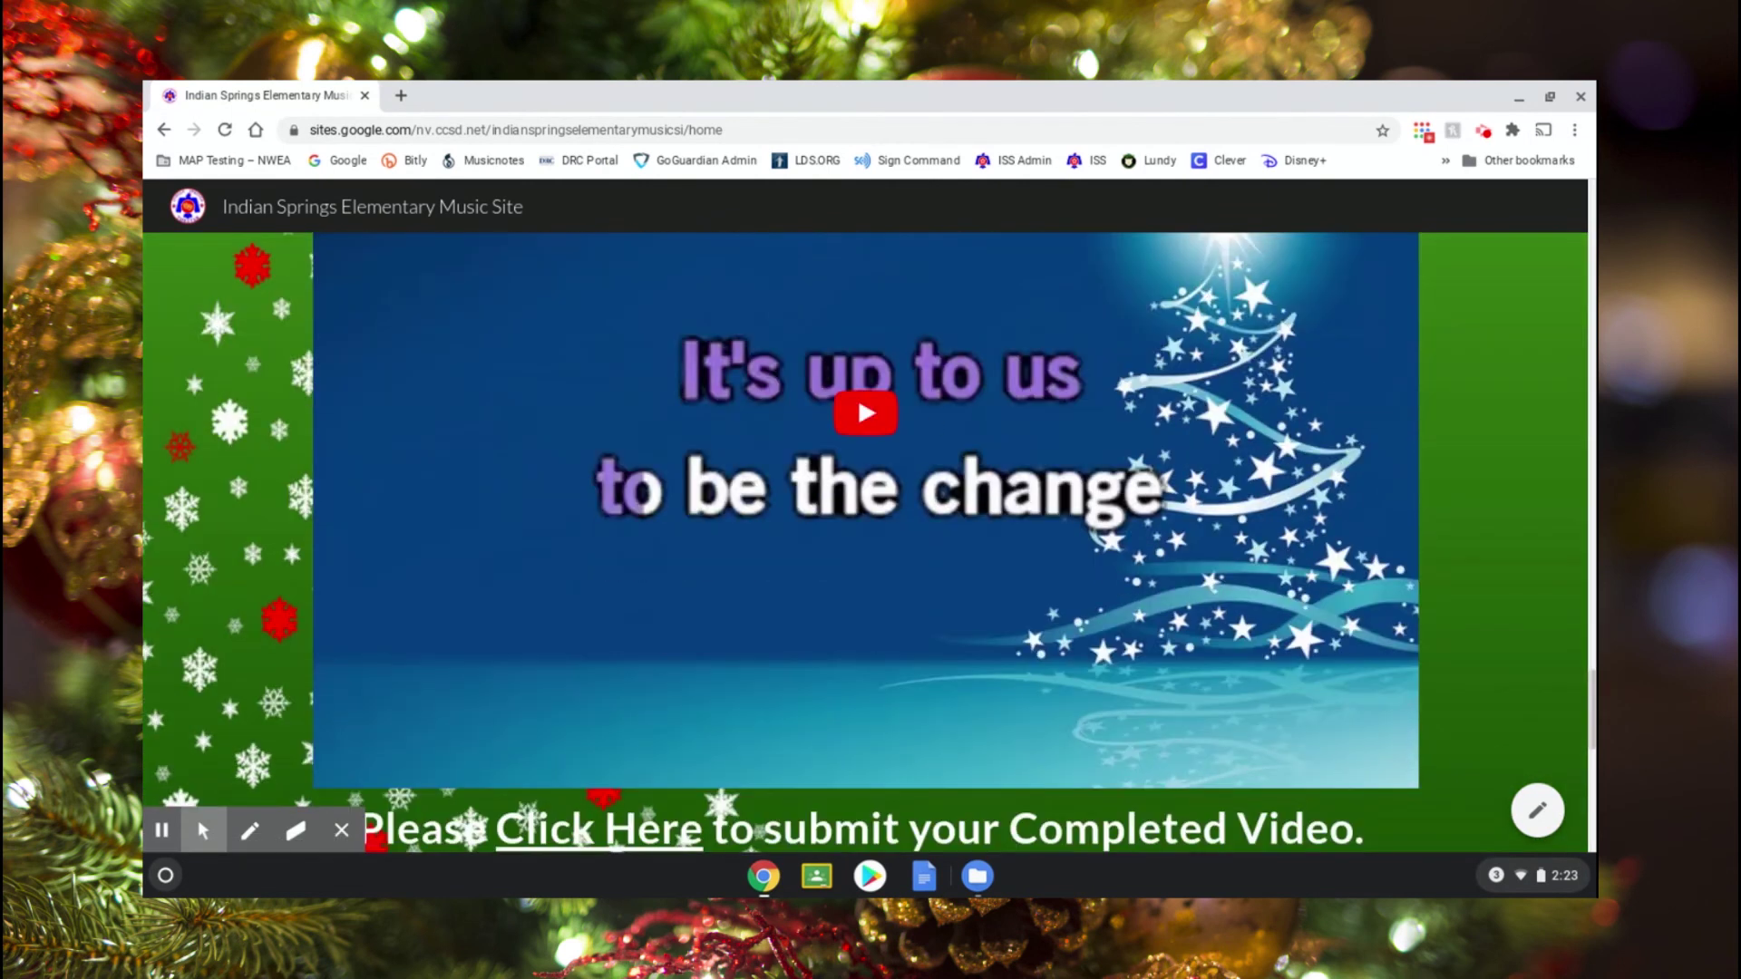
scroll(850, 413, up, 1)
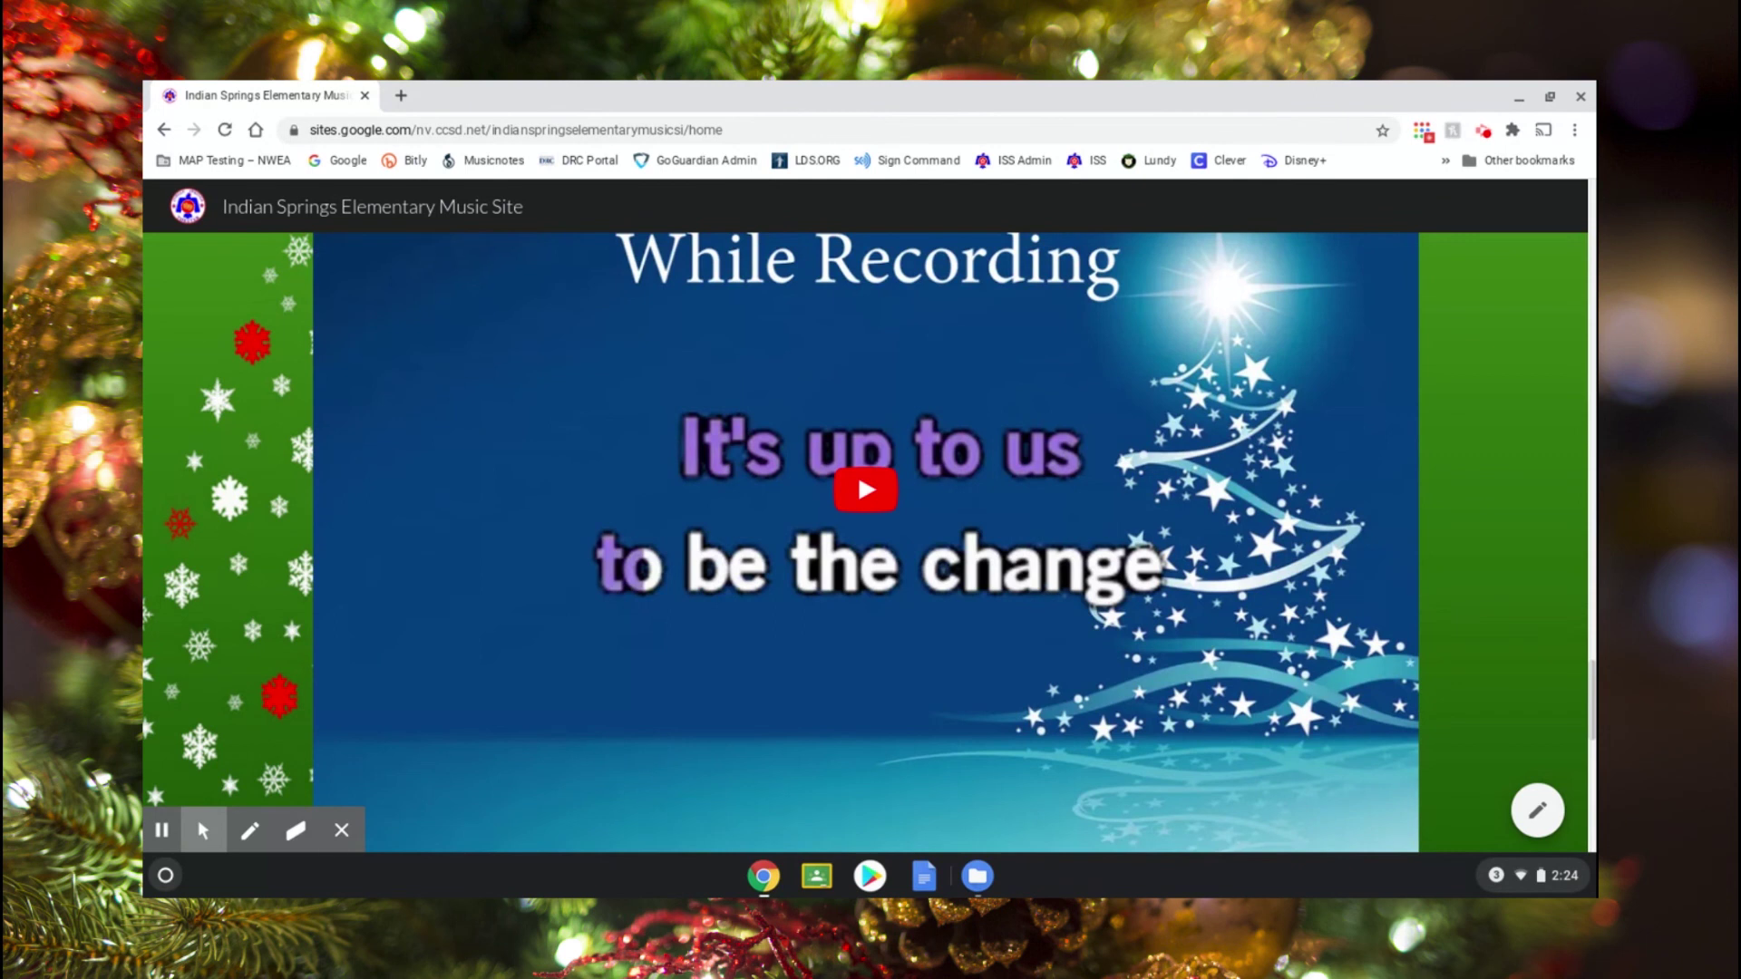
scroll(610, 588, down, 3)
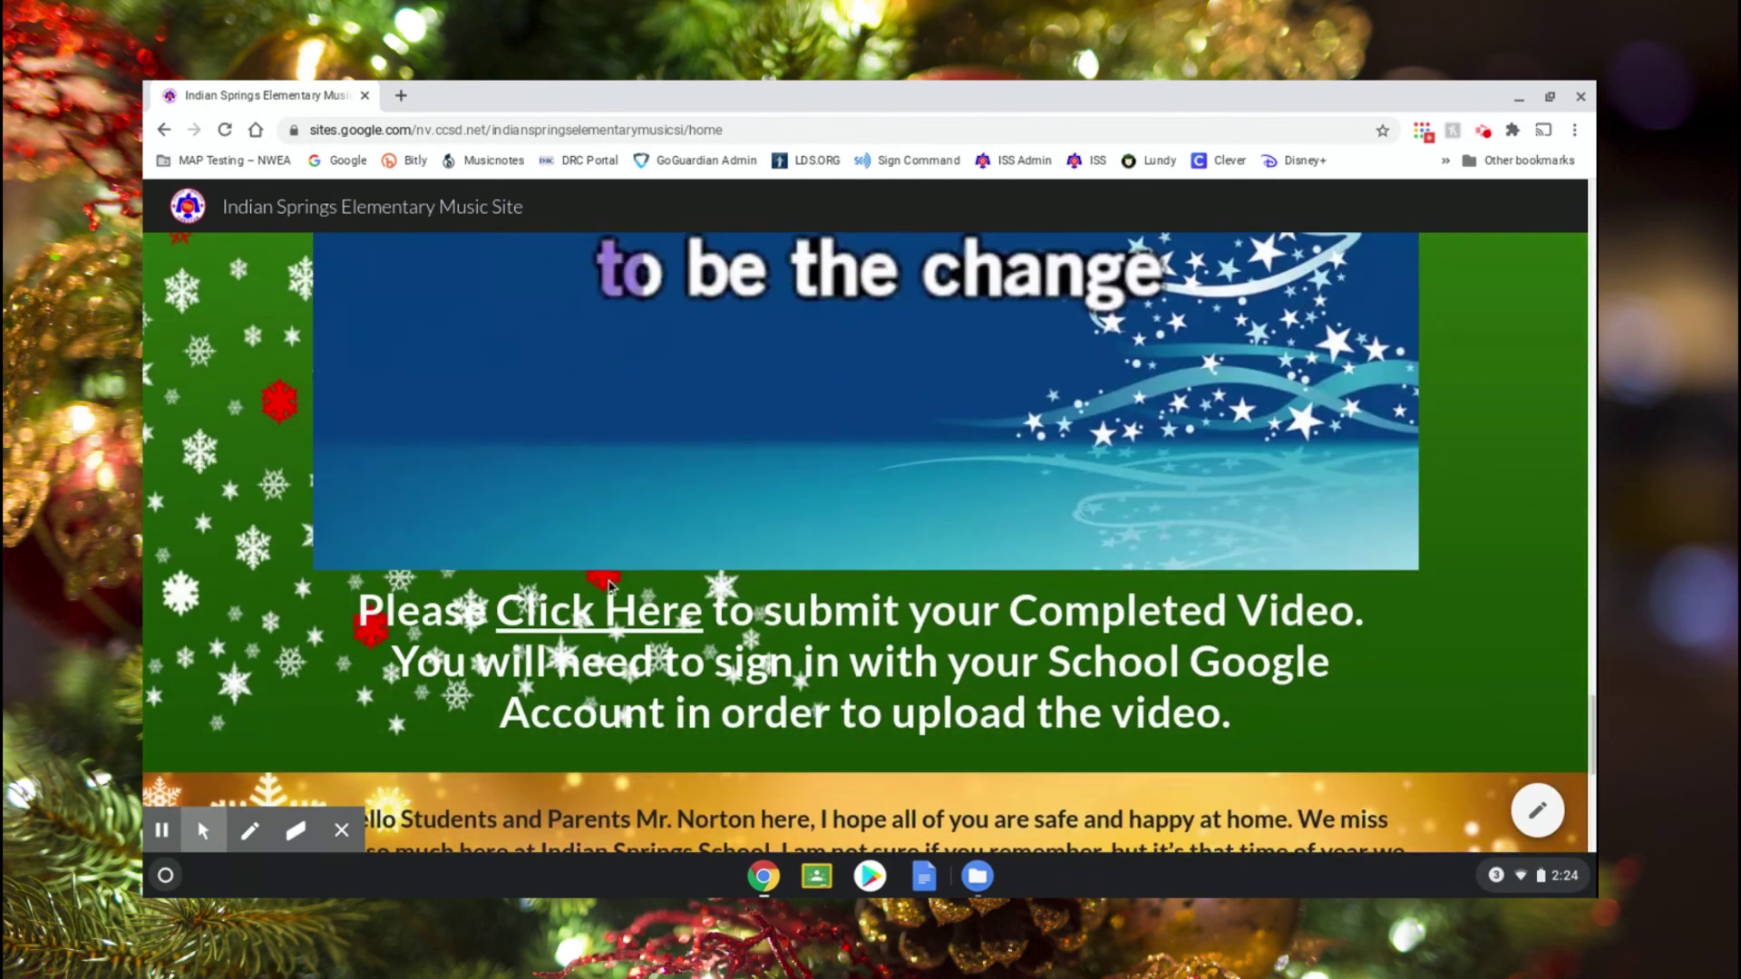